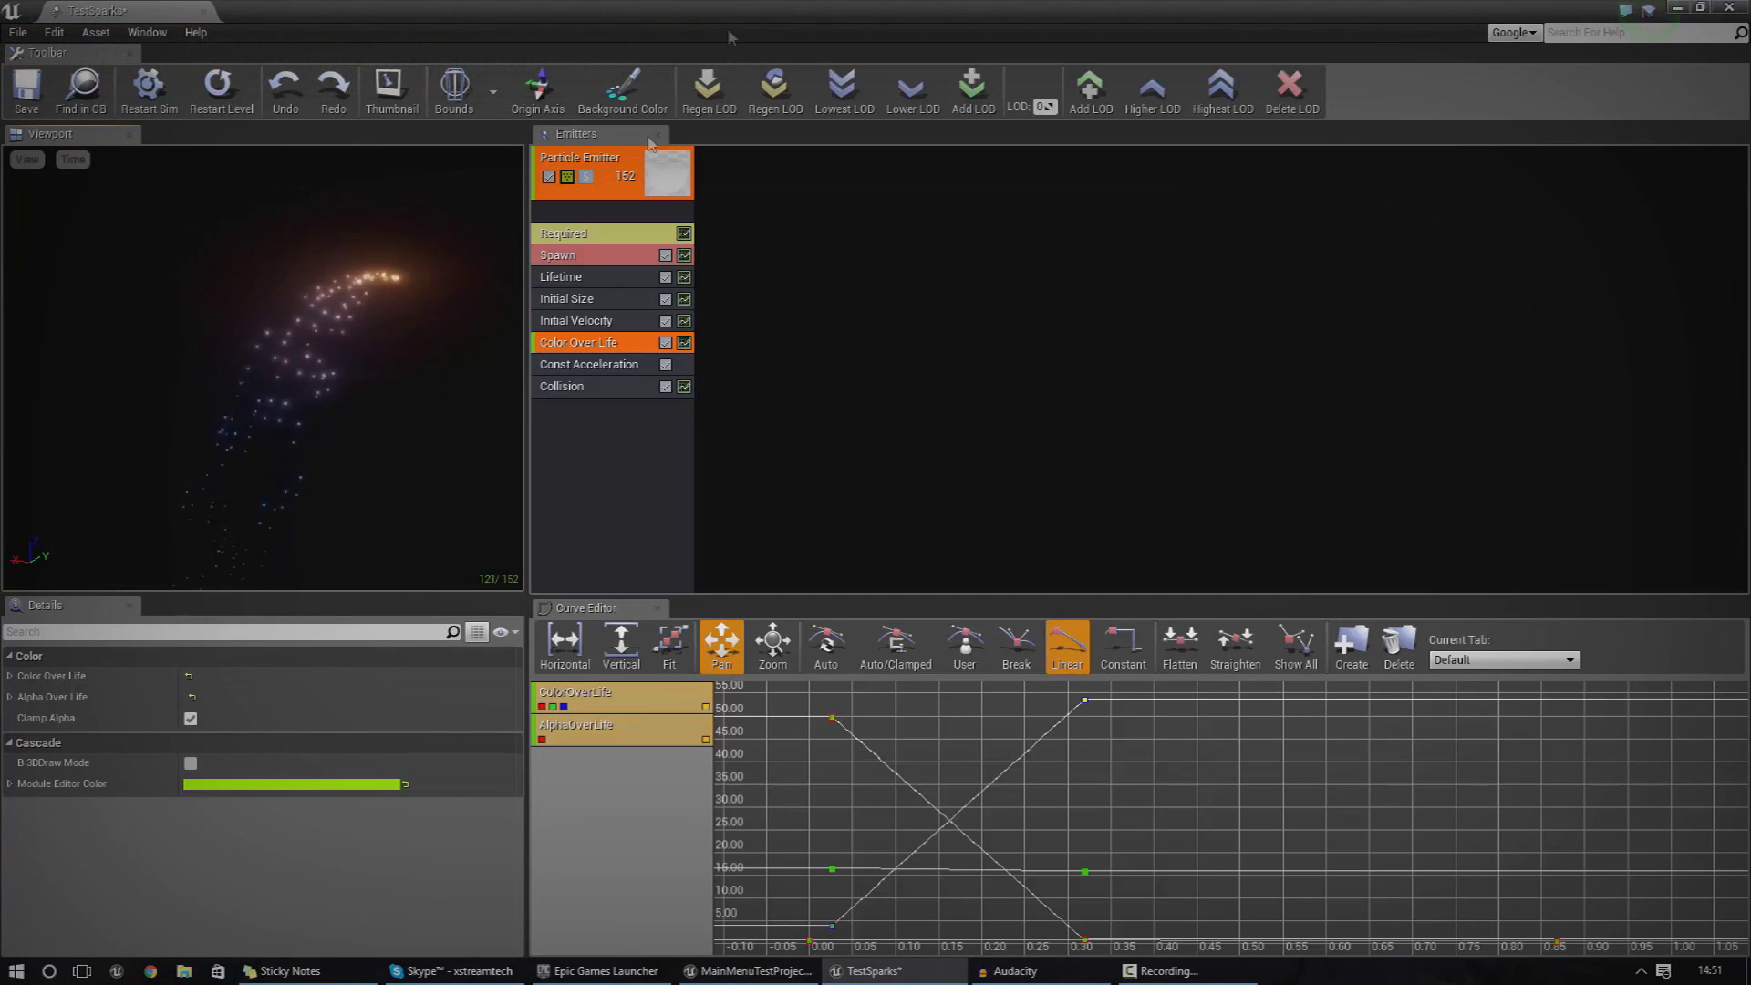
Float the TestSparks editor beside the level viewport and set the Spawn module's rate constant to 2000.
{"action": "left_click_drag", "start_coordinate": [755, 11], "coordinate": [1356, 62]}
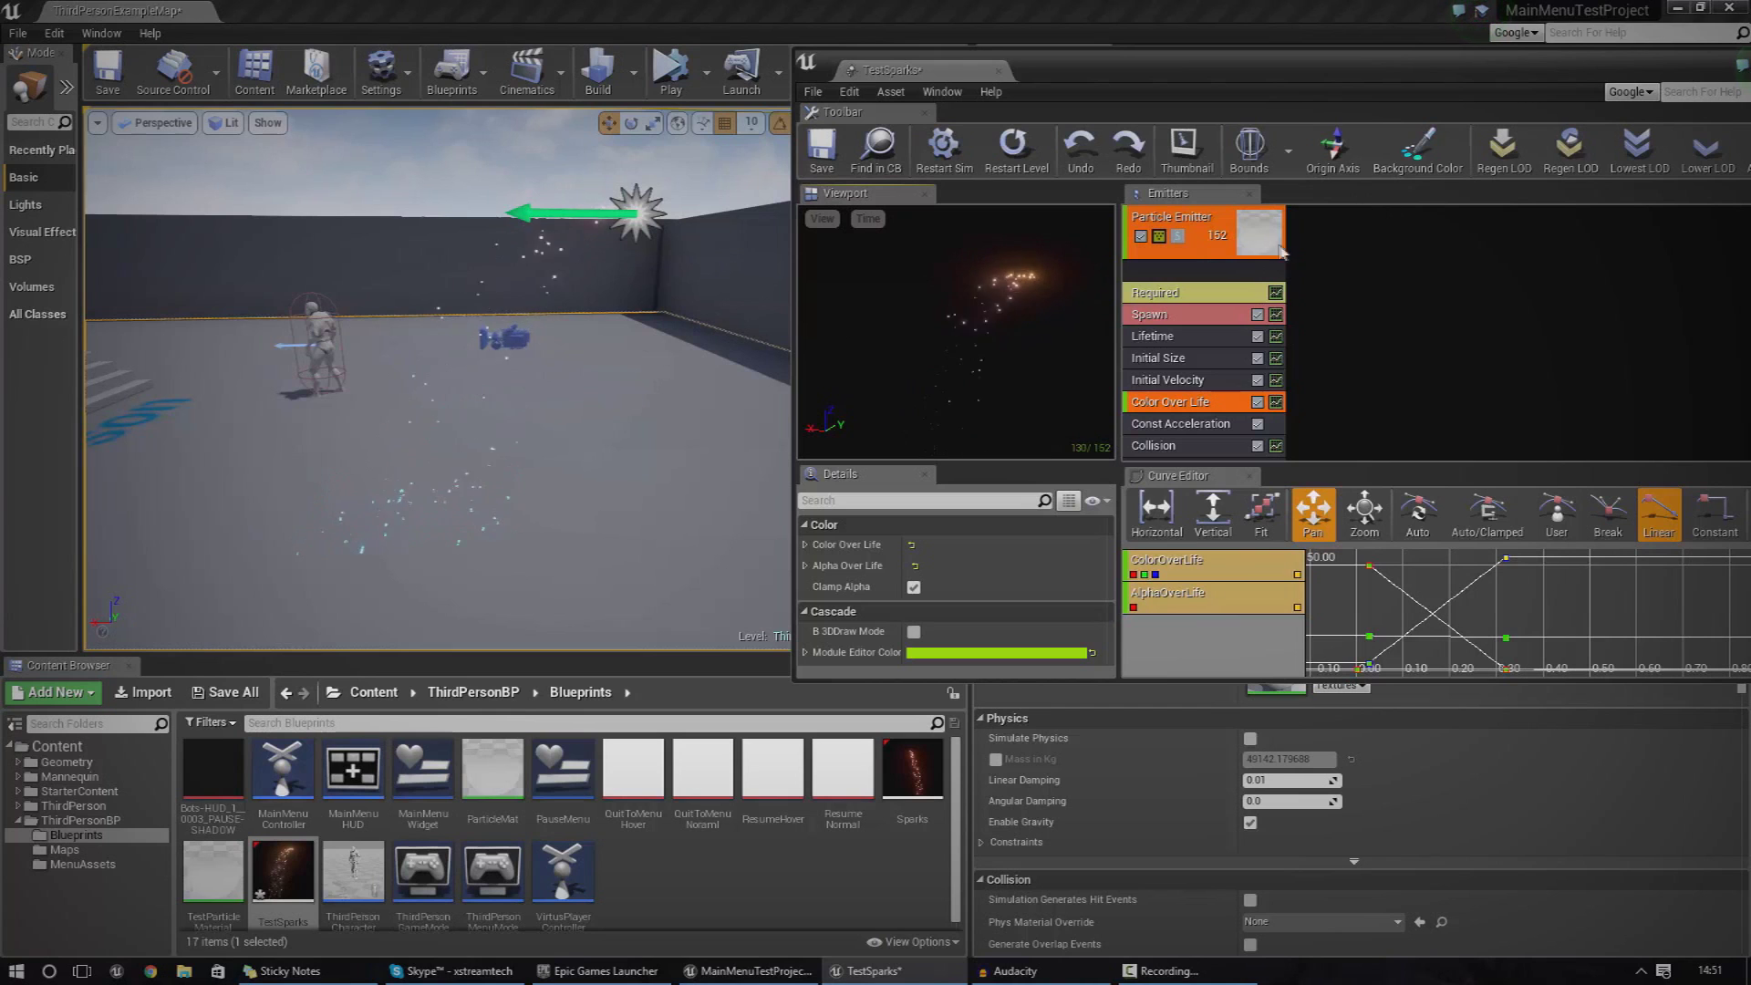
{"action": "left_click", "coordinate": [1217, 321]}
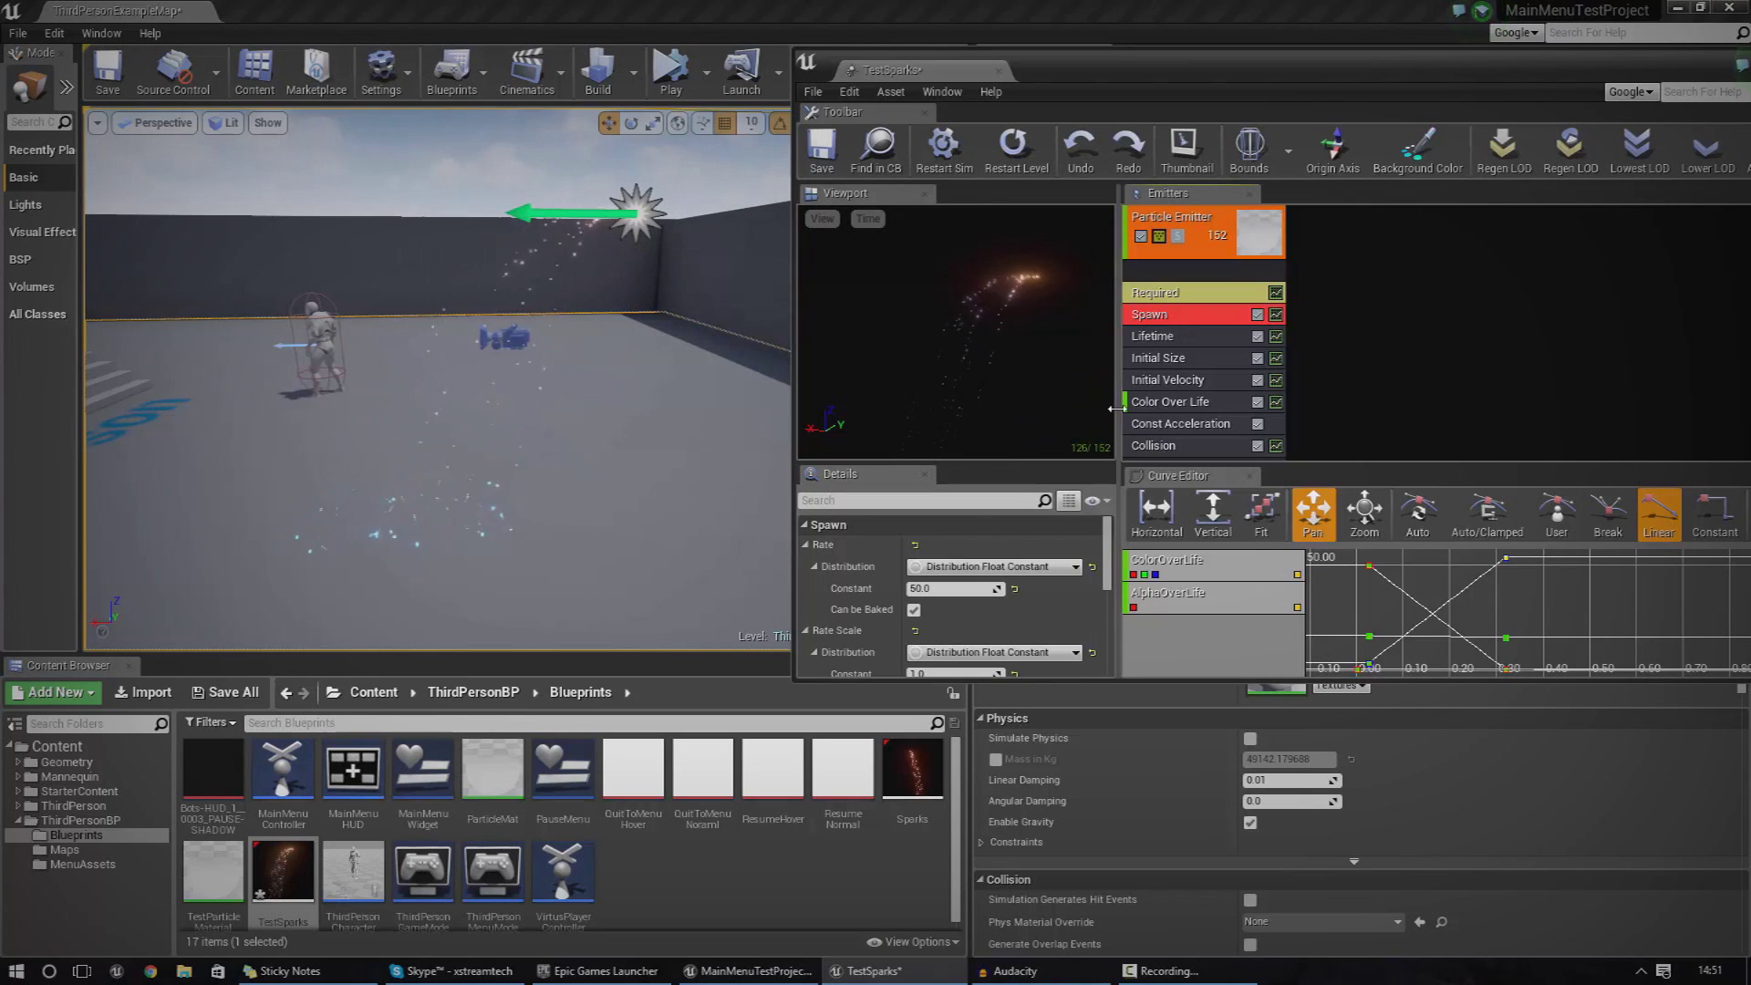
{"action": "left_click", "coordinate": [962, 589]}
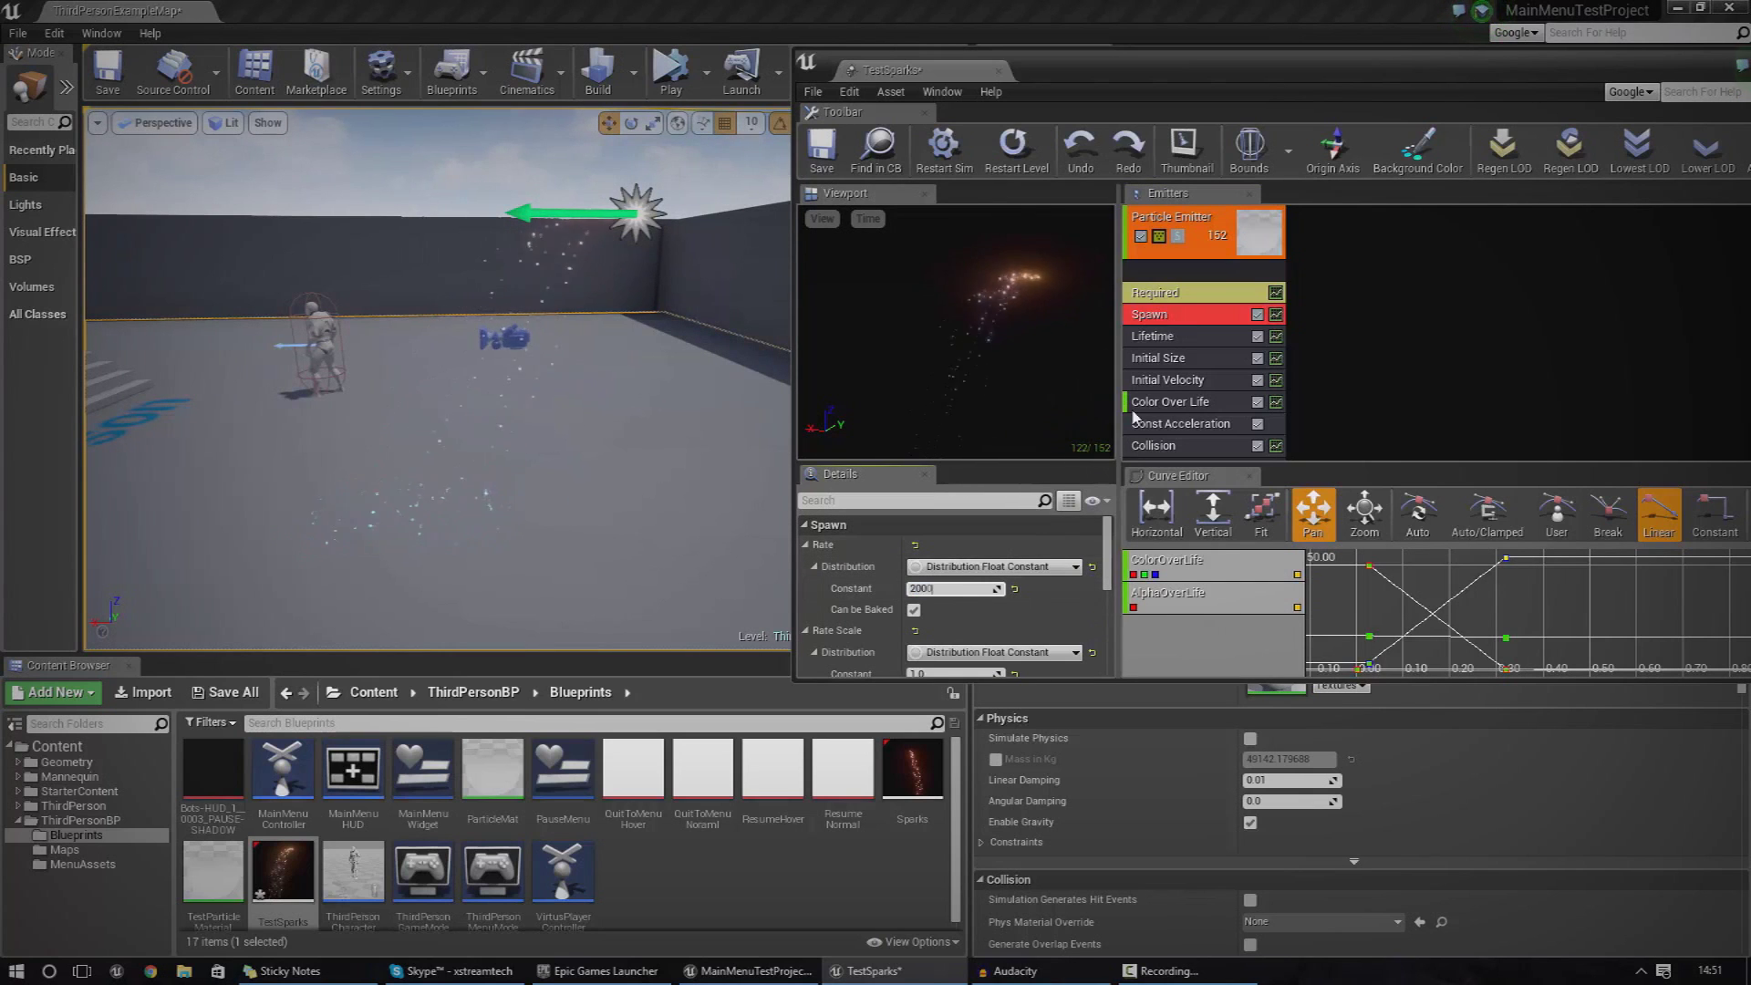
{"action": "key", "text": "Return"}
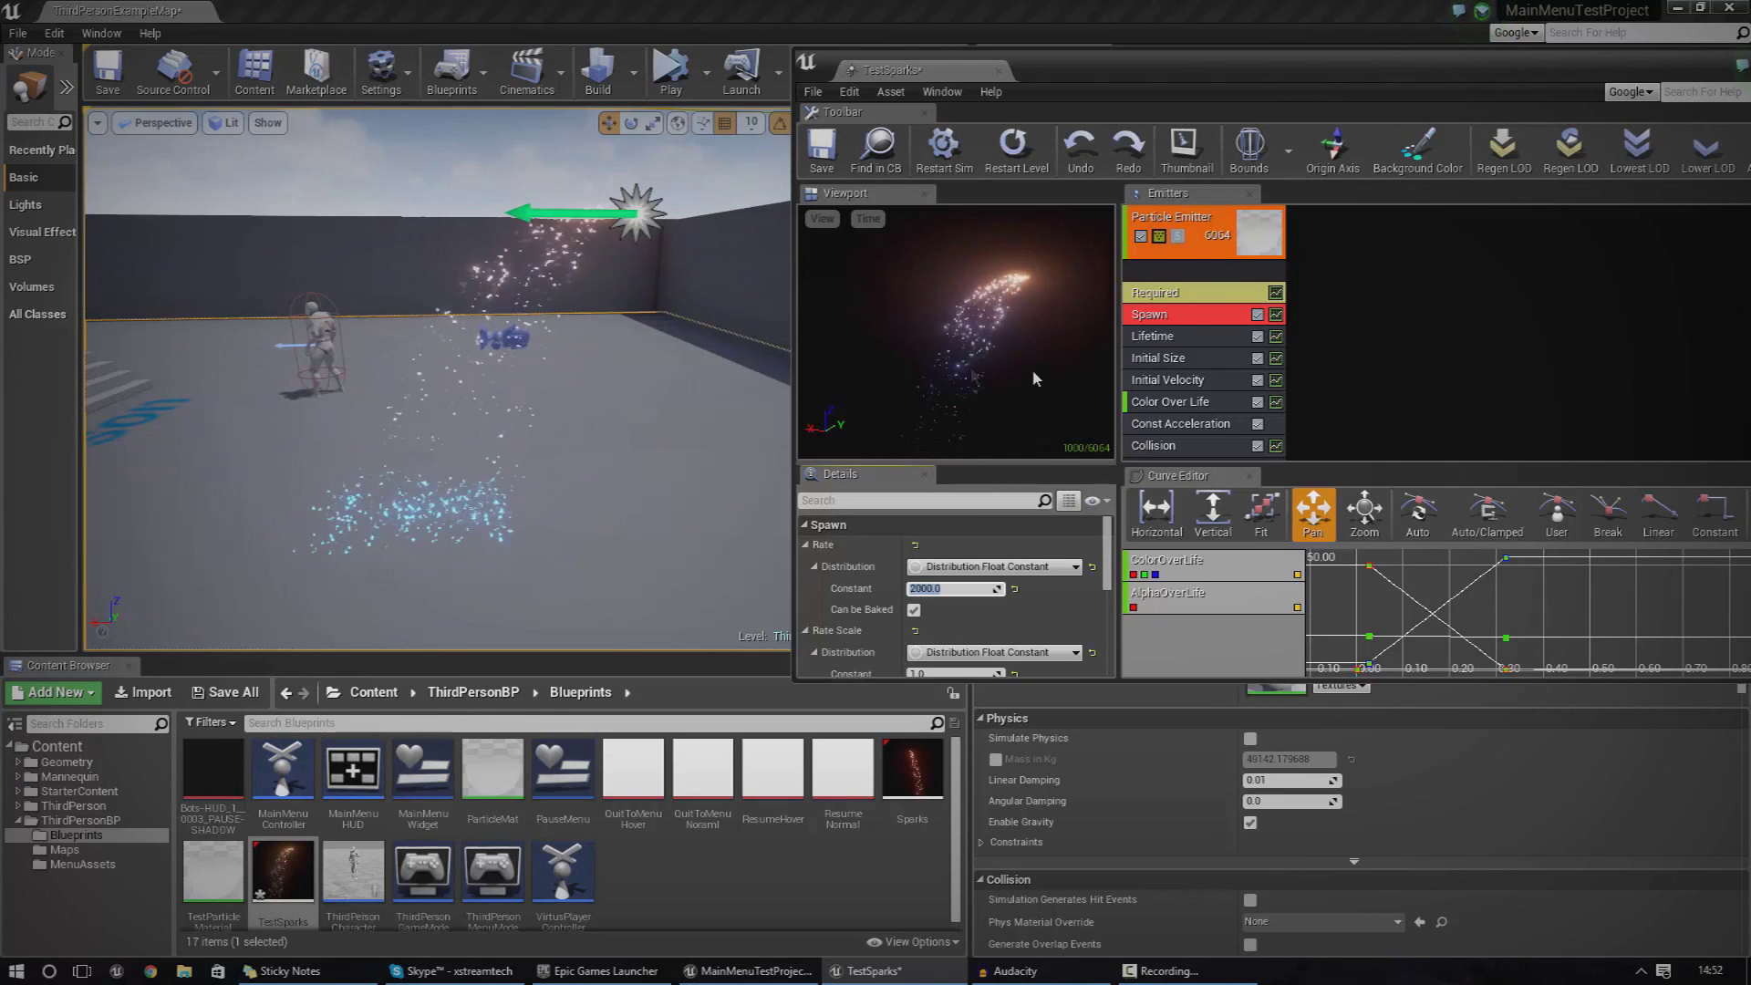
Set the TestSparks Spawn rate constant to 5000.
{"action": "mouse_move", "coordinate": [583, 383]}
{"action": "right_mouse_down"}
{"action": "mouse_move", "coordinate": [547, 388]}
{"action": "mouse_move", "coordinate": [584, 355]}
{"action": "mouse_move", "coordinate": [569, 402]}
{"action": "mouse_move", "coordinate": [593, 360]}
{"action": "right_mouse_up"}
{"action": "left_click", "coordinate": [949, 588]}
{"action": "type", "text": "5"}
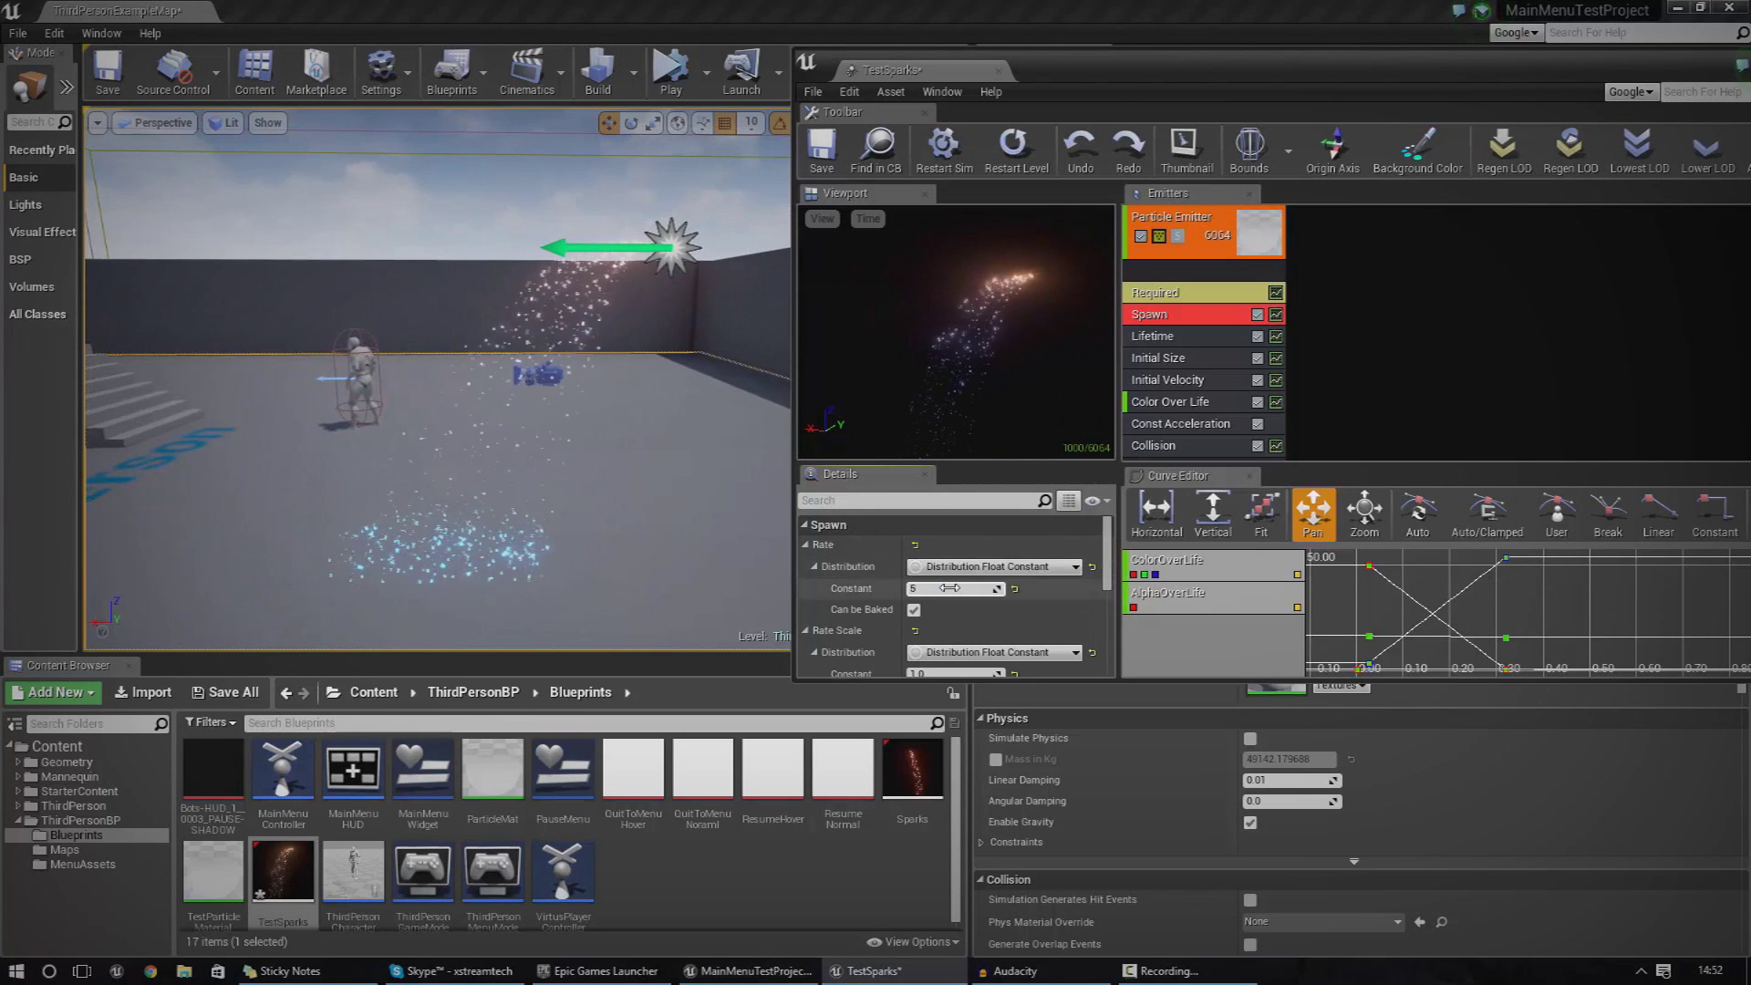
{"action": "type", "text": "000"}
{"action": "key", "text": "Return"}
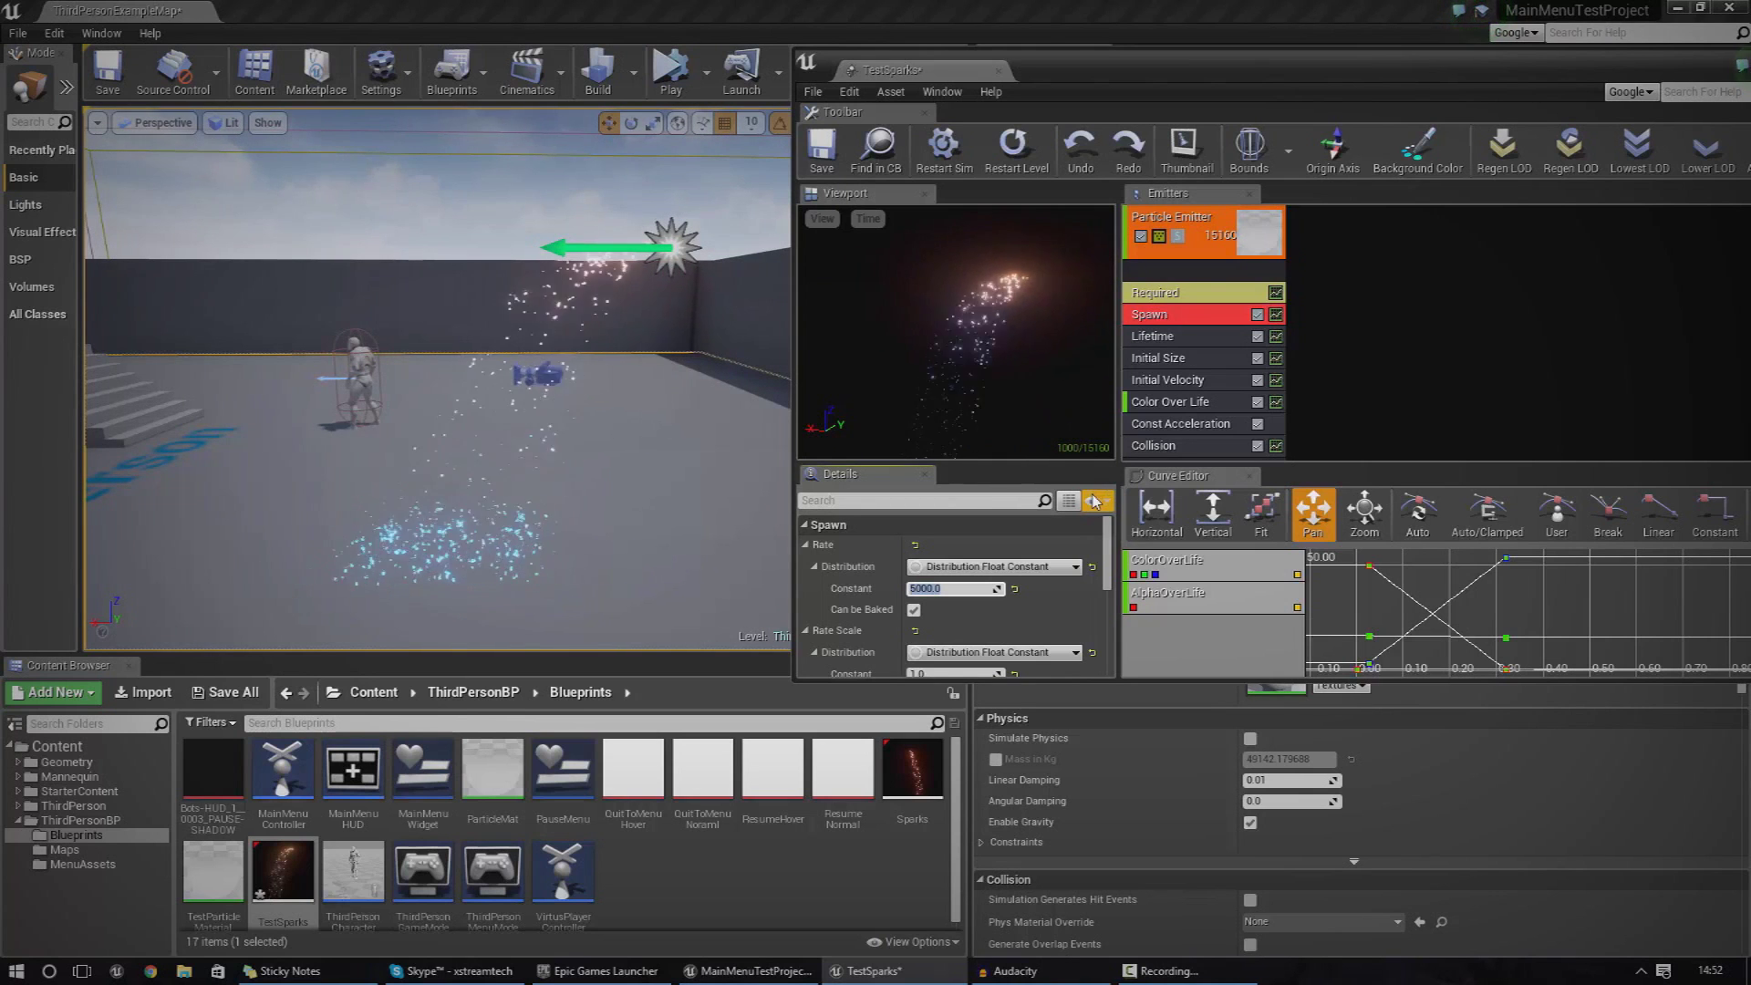
Set the Spawn rate constant to 50, save the TestSparks particle system and close its editor.
{"action": "type", "text": "5"}
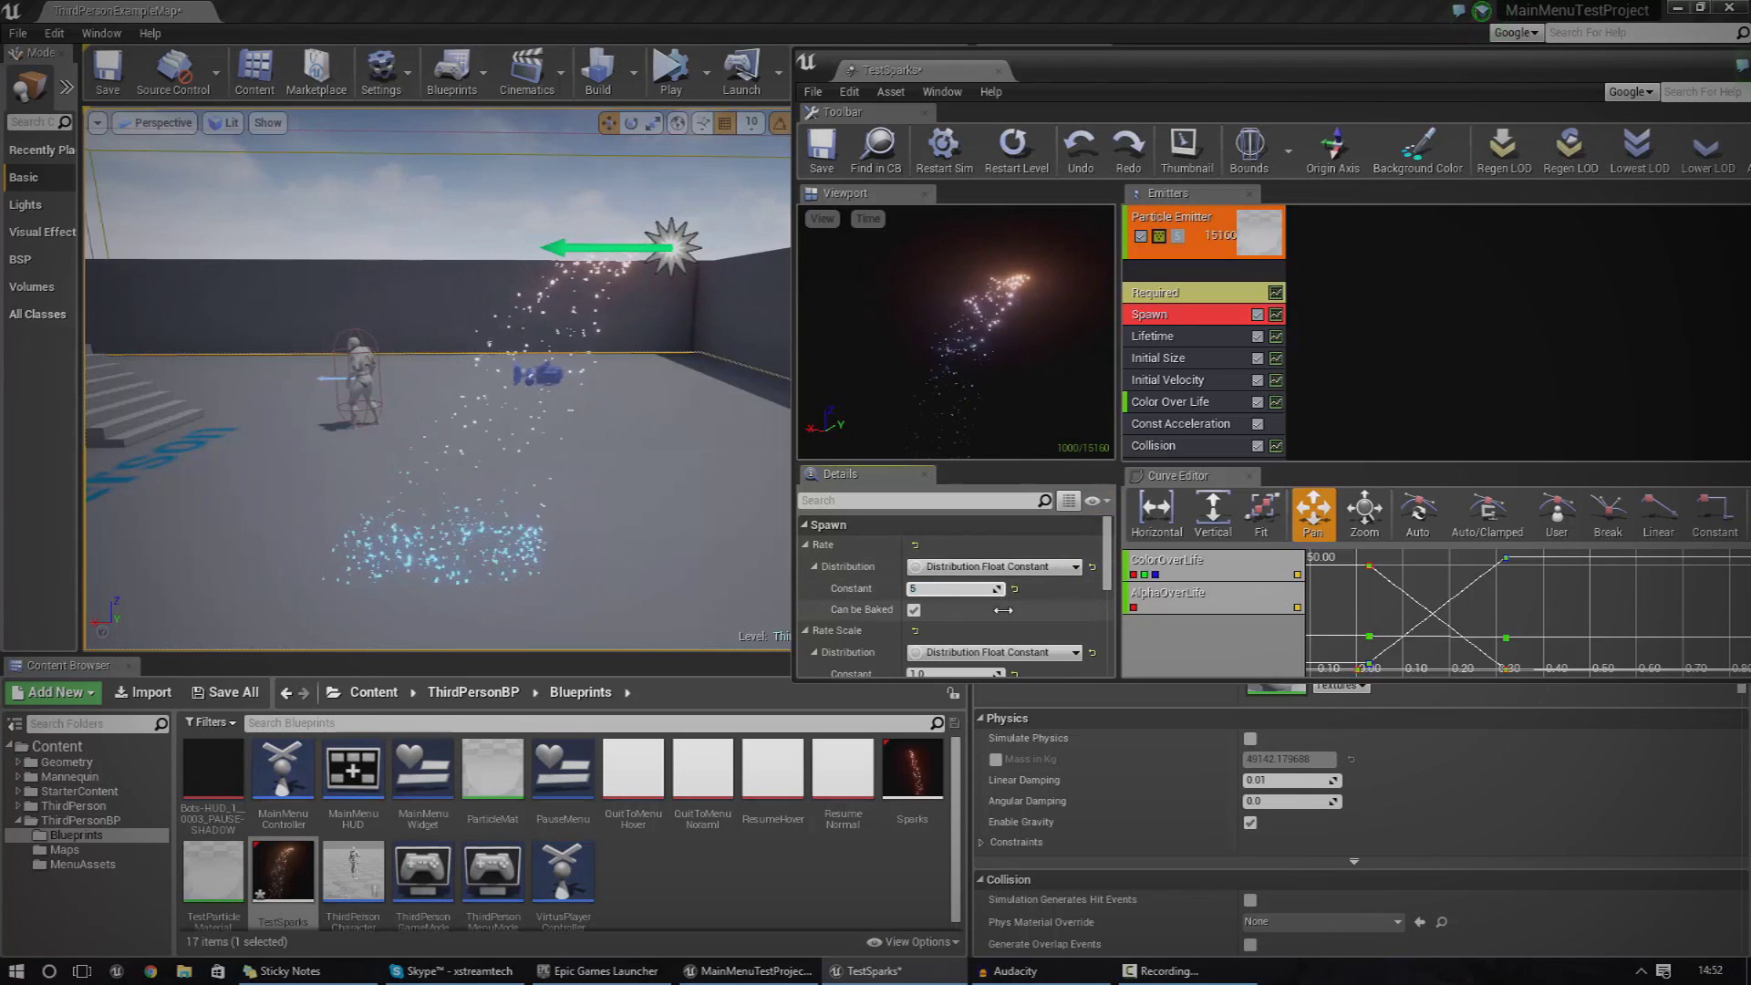
{"action": "type", "text": "0"}
{"action": "key", "text": "Return"}
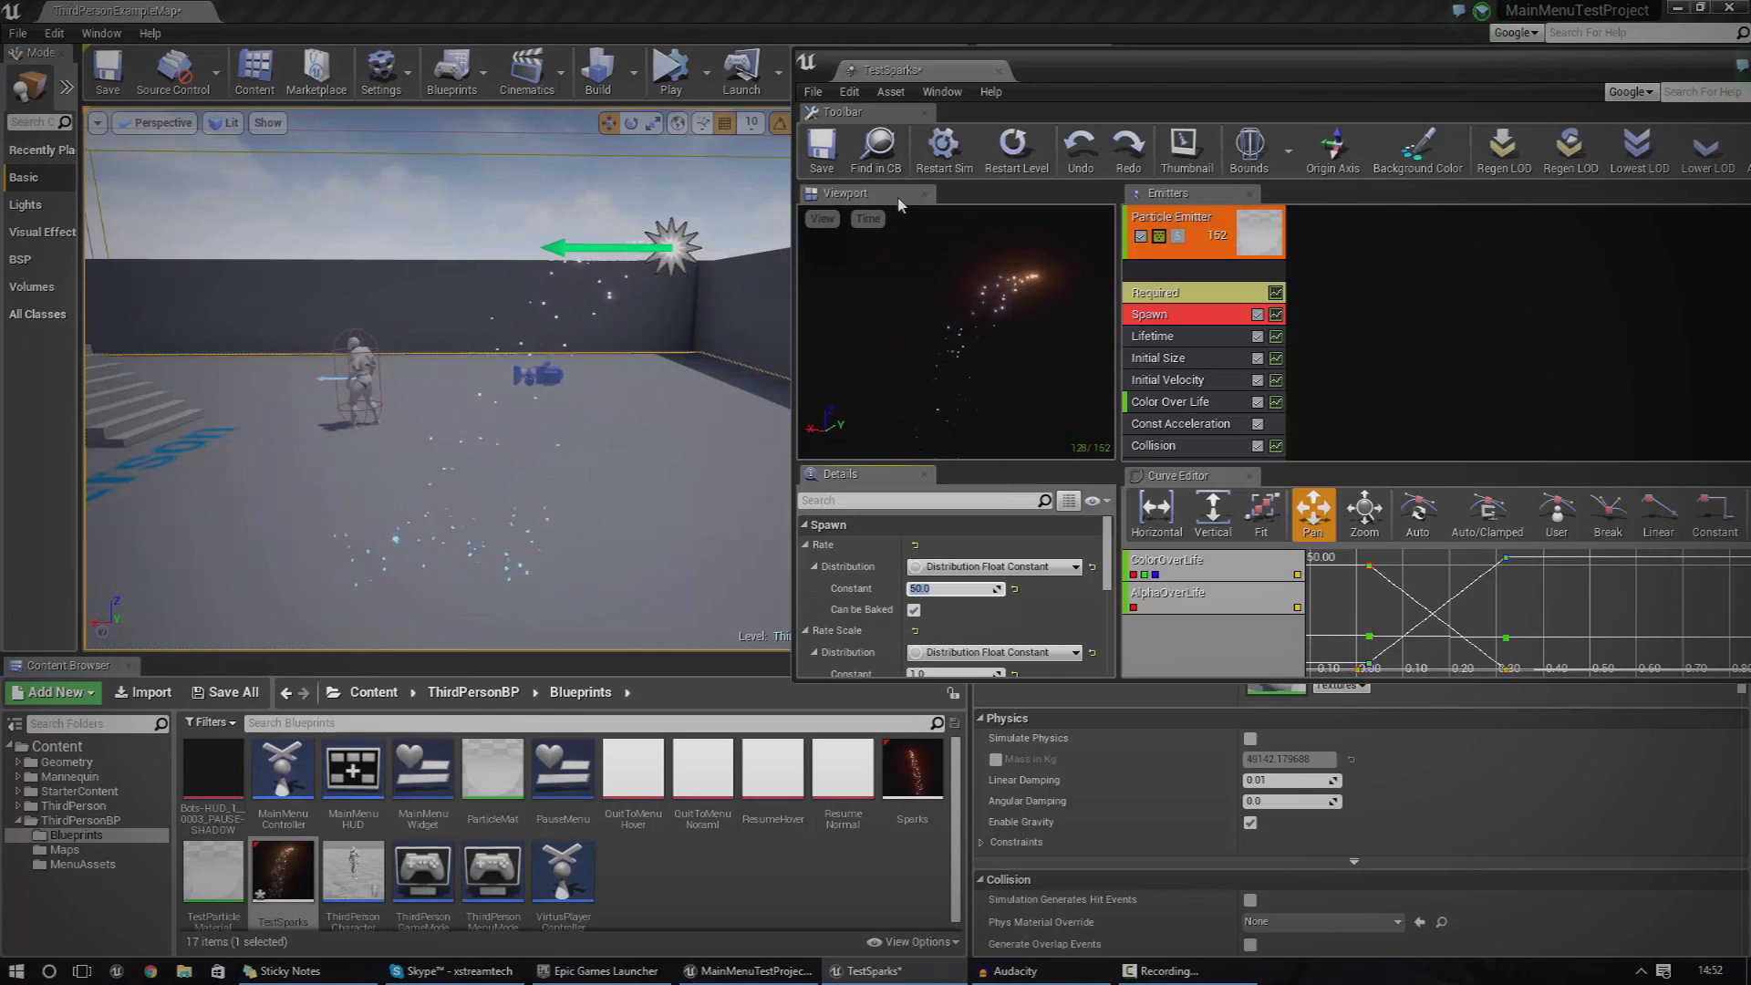
{"action": "left_click", "coordinate": [820, 157]}
{"action": "left_click", "coordinate": [997, 70]}
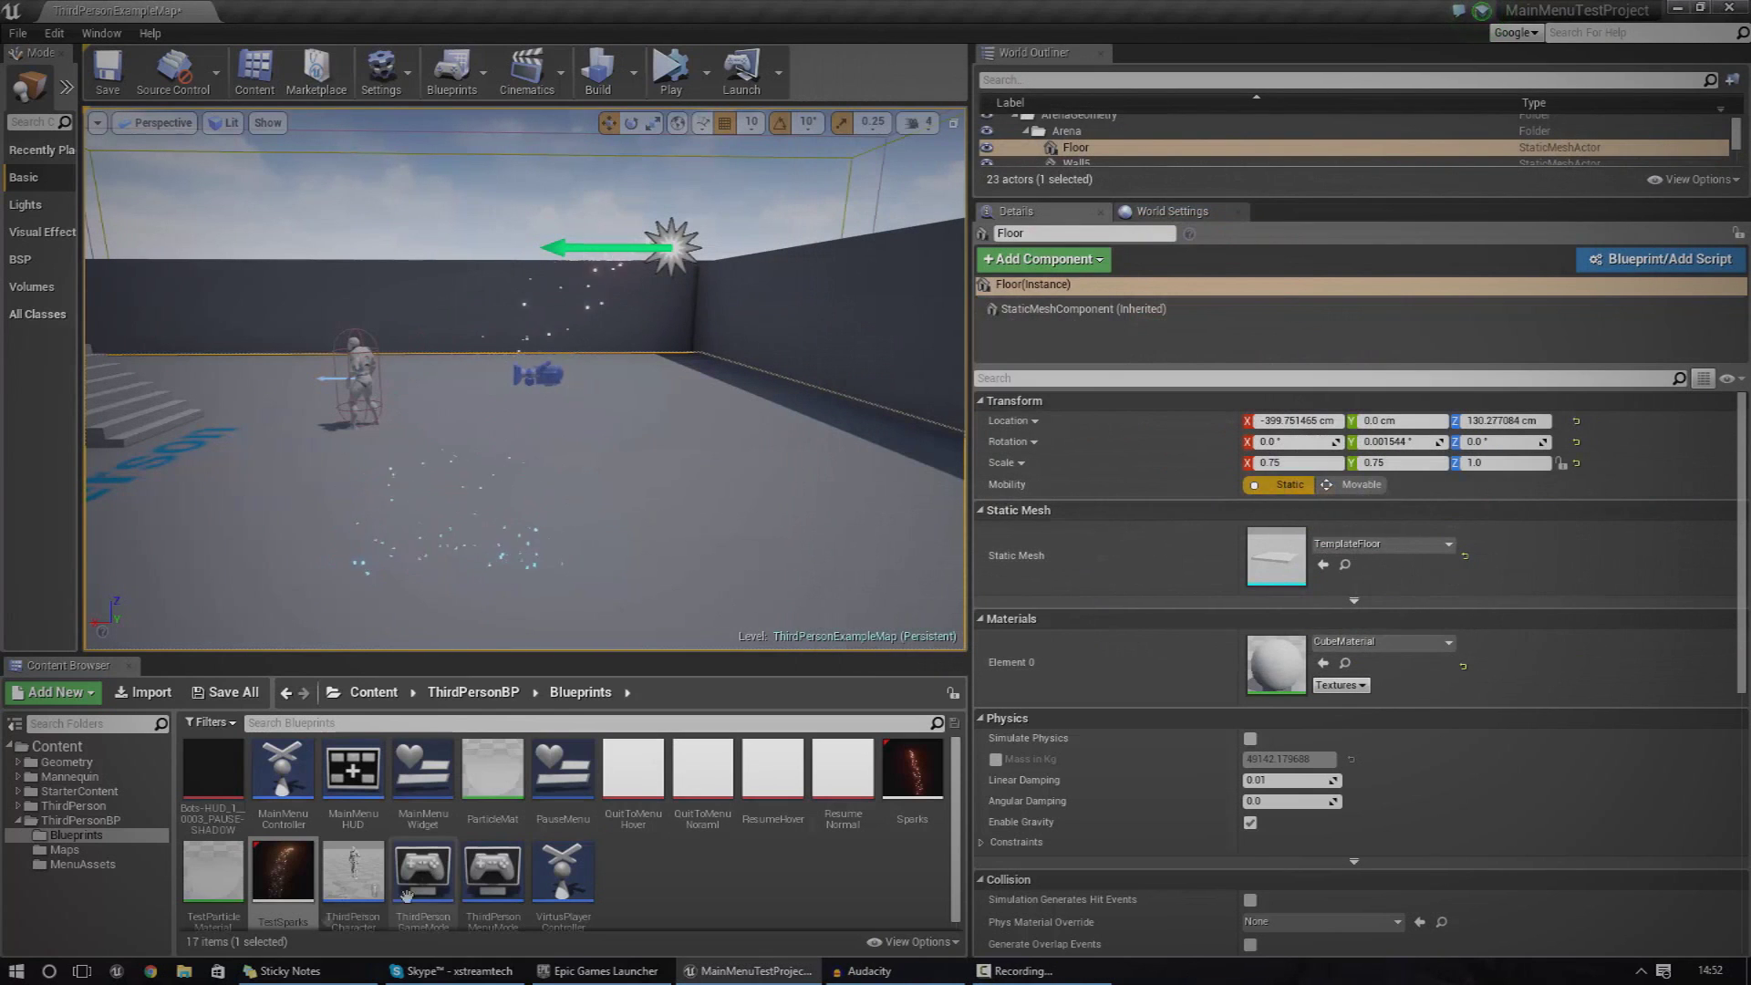
Duplicate the TestSparks particle system in the Blueprints folder and rename the copy GPU_TestSparks.
{"action": "right_click", "coordinate": [299, 857]}
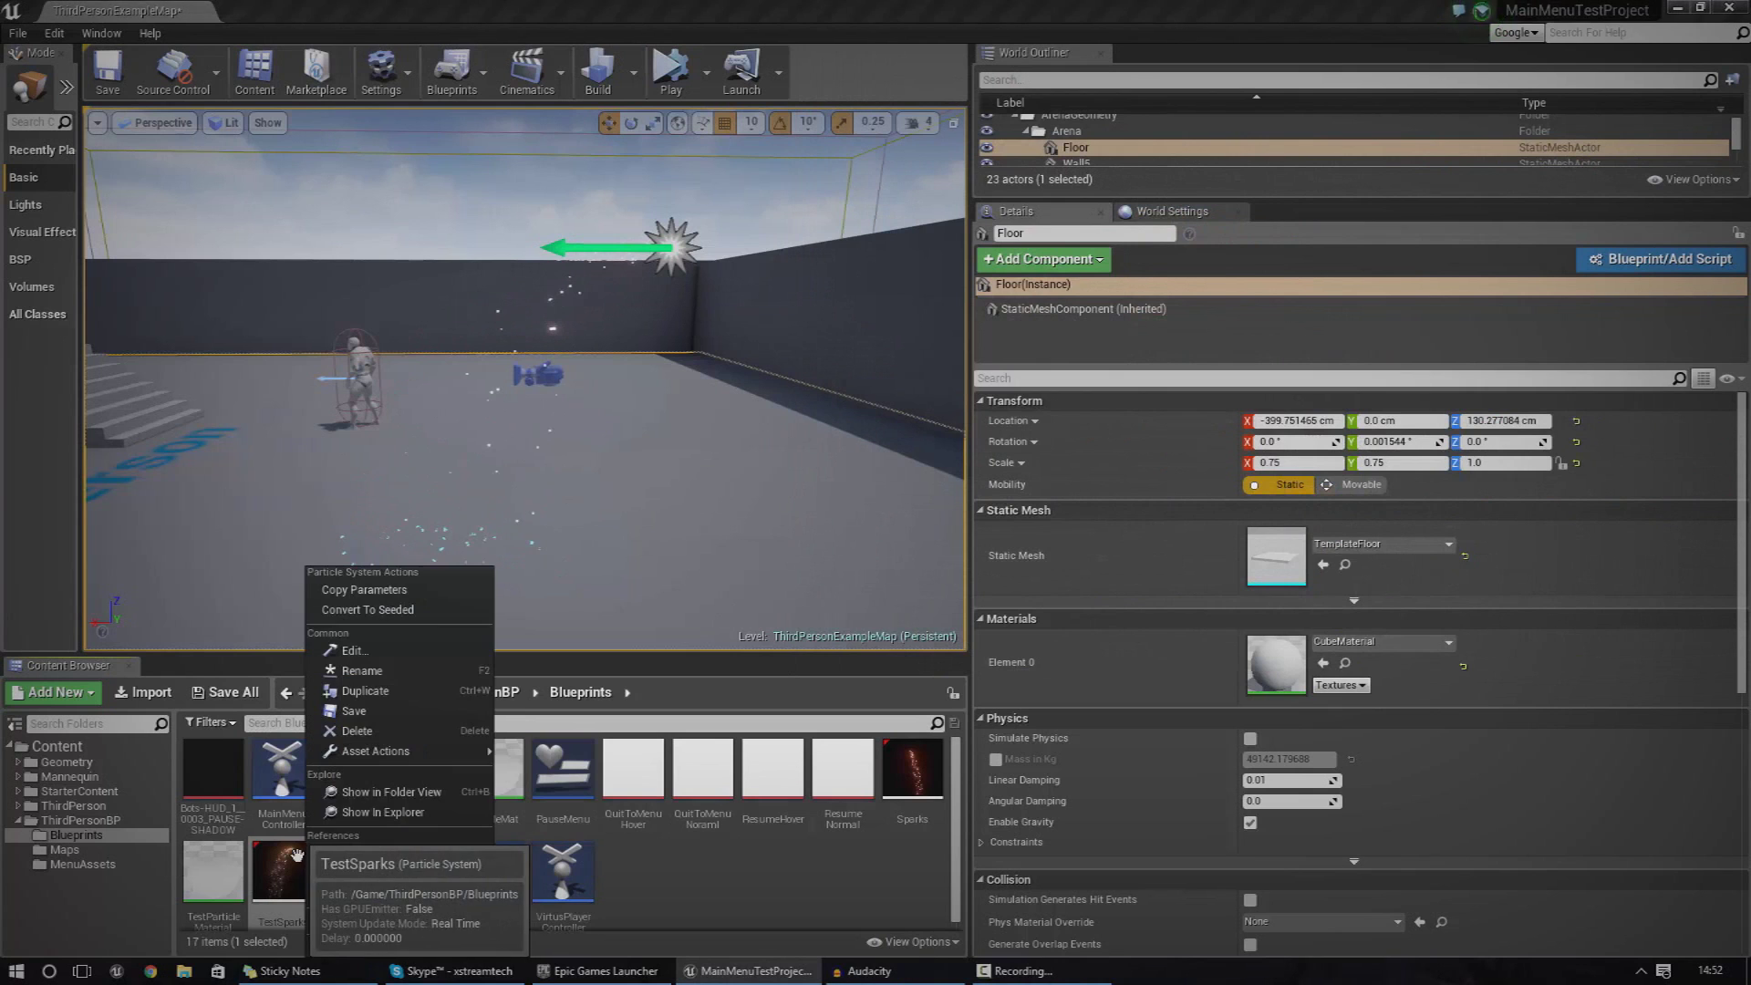
{"action": "left_click", "coordinate": [390, 692]}
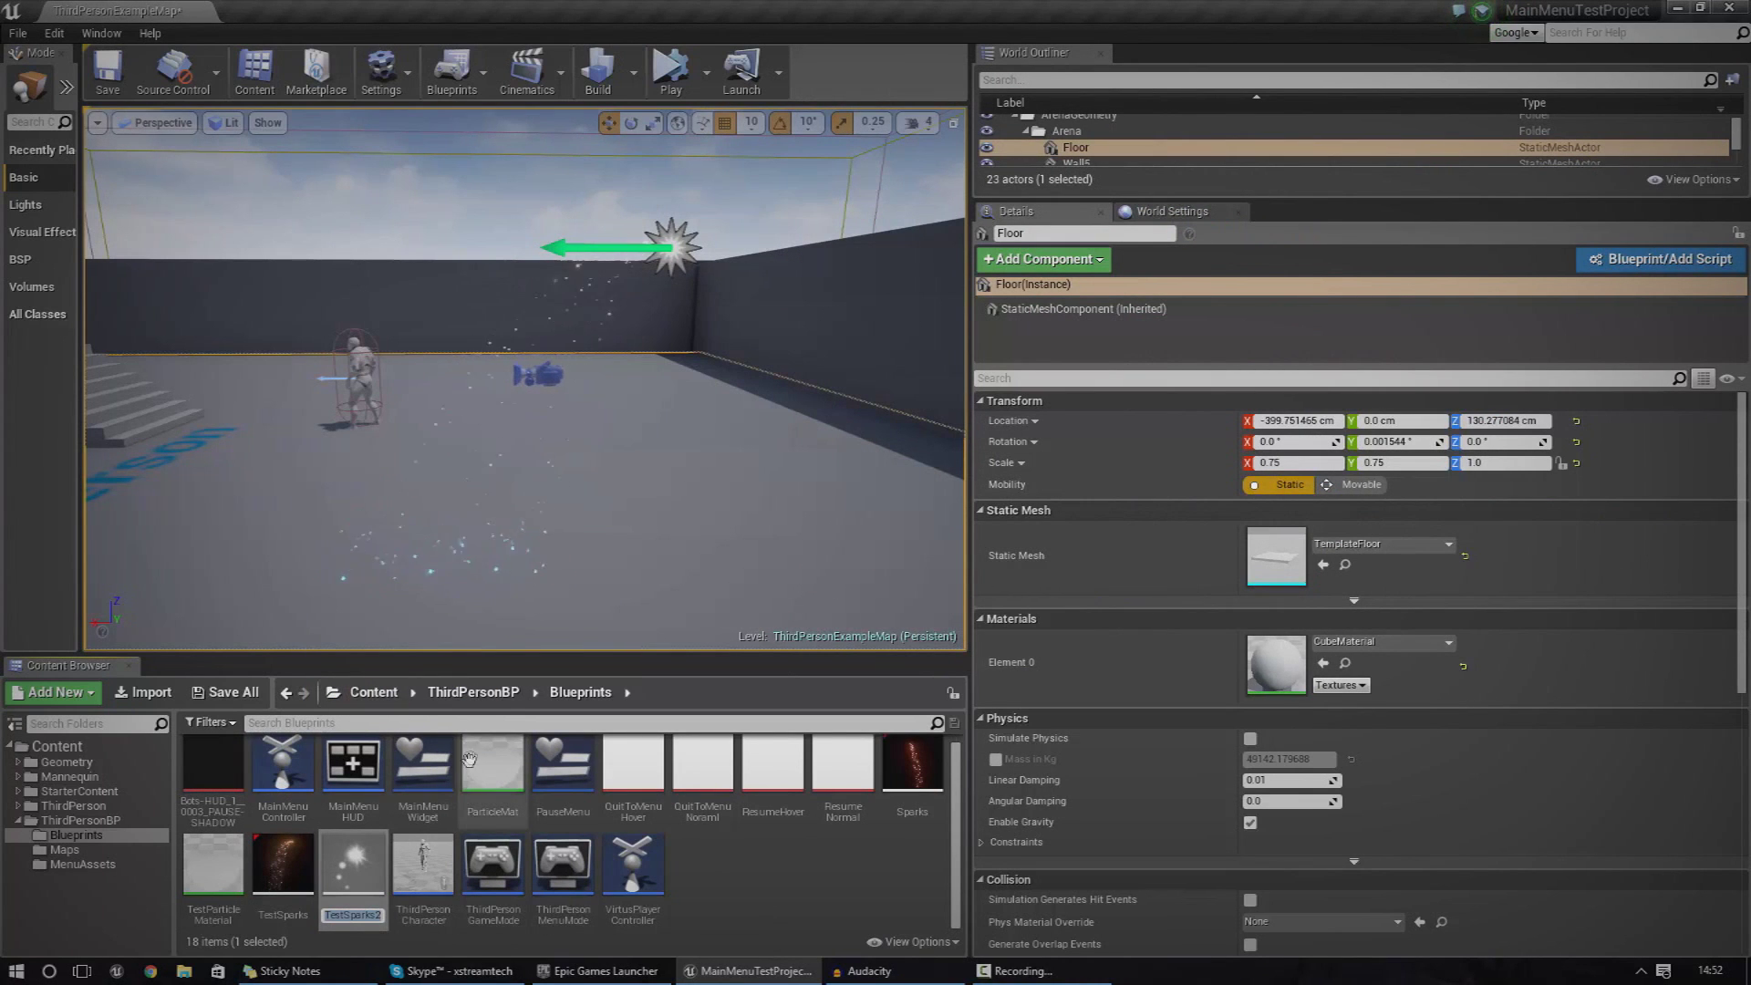
{"action": "right_click", "coordinate": [356, 889]}
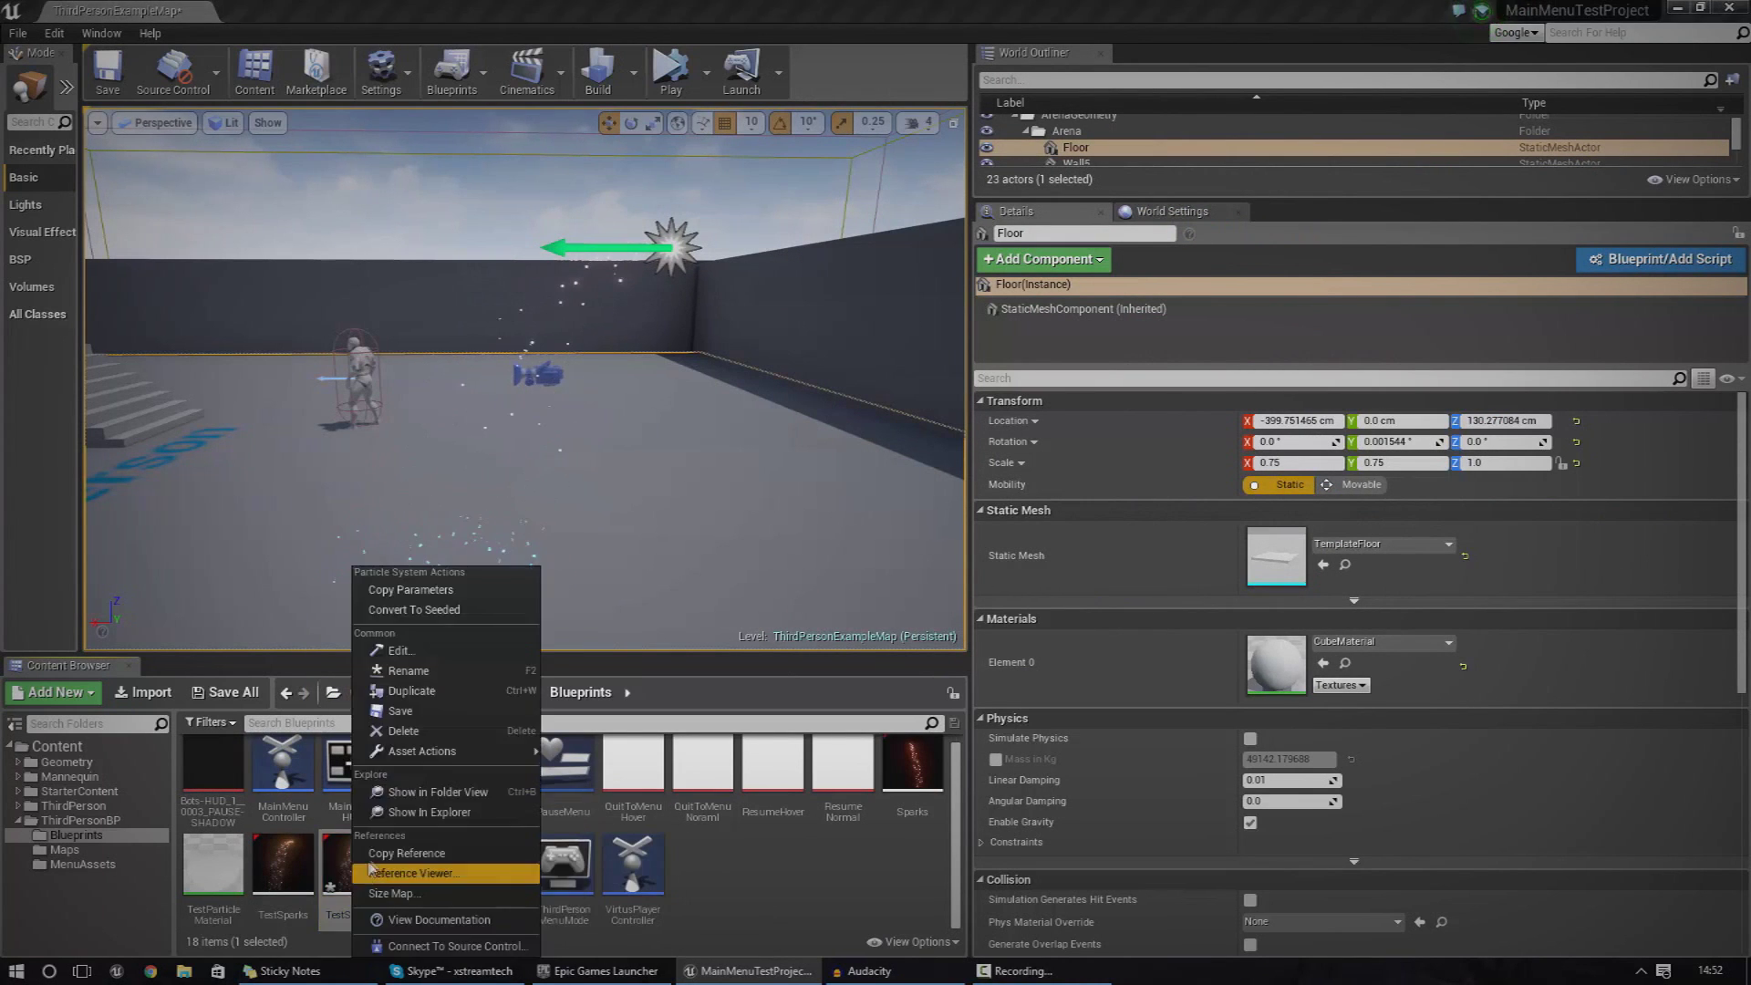
{"action": "left_click", "coordinate": [422, 674]}
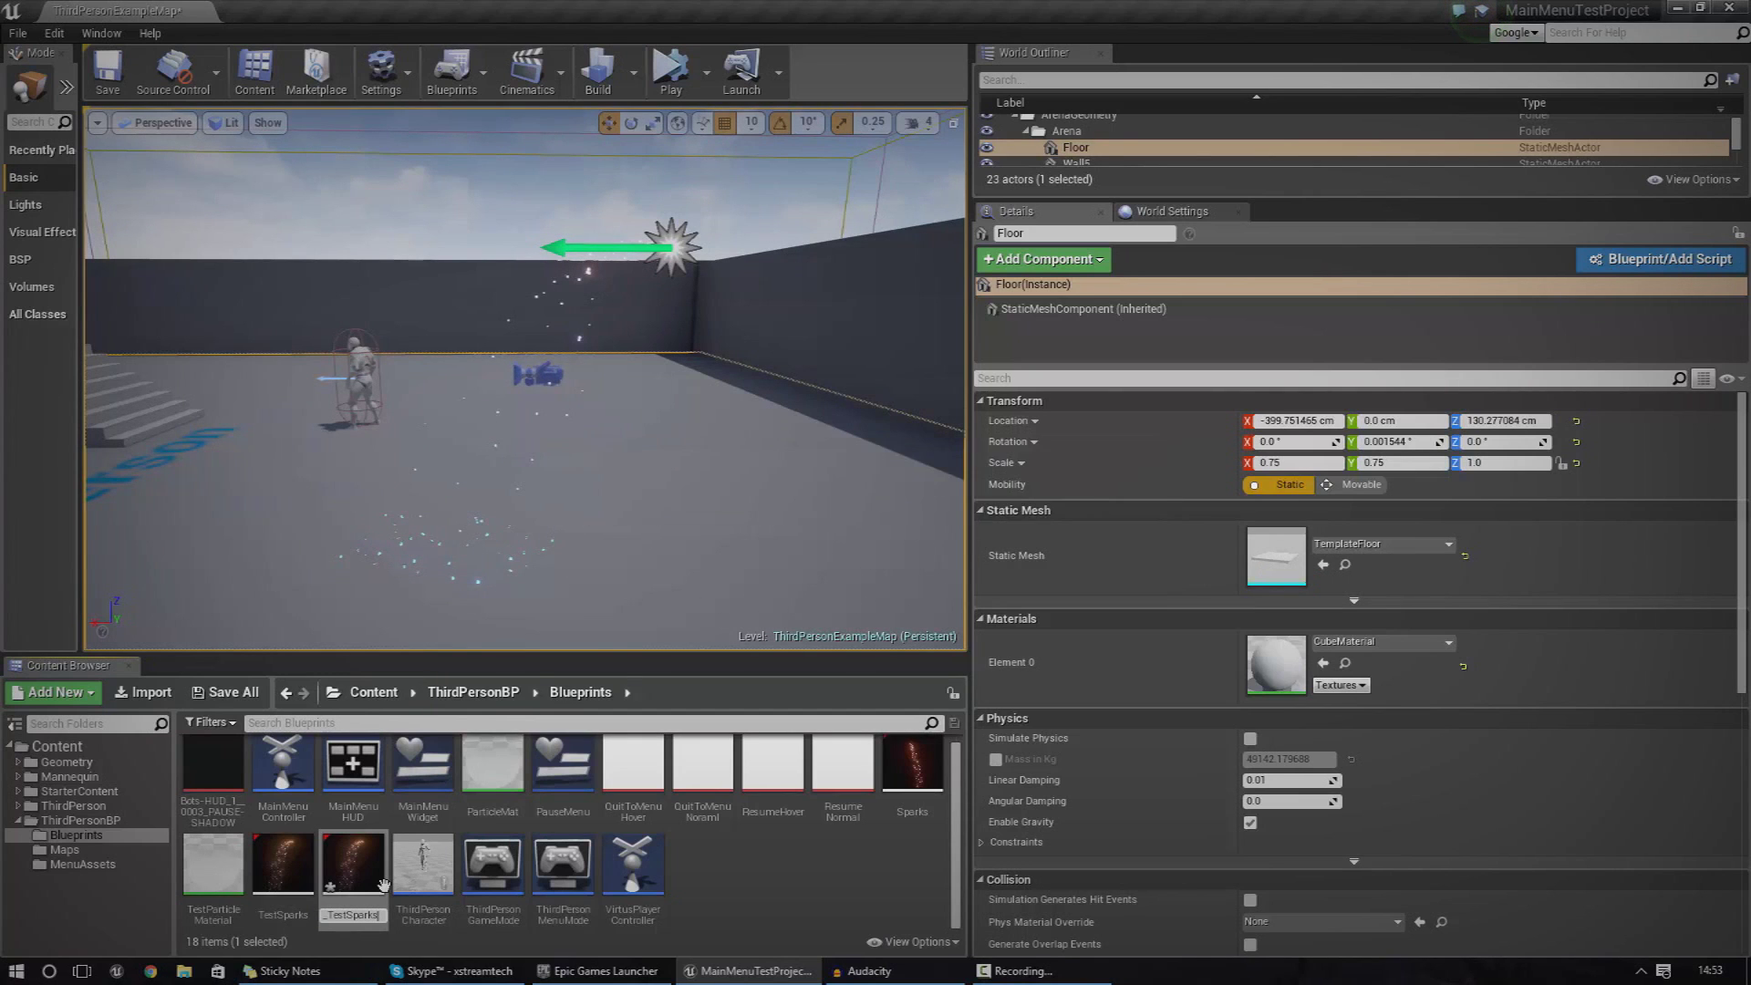
{"action": "key", "text": "Return"}
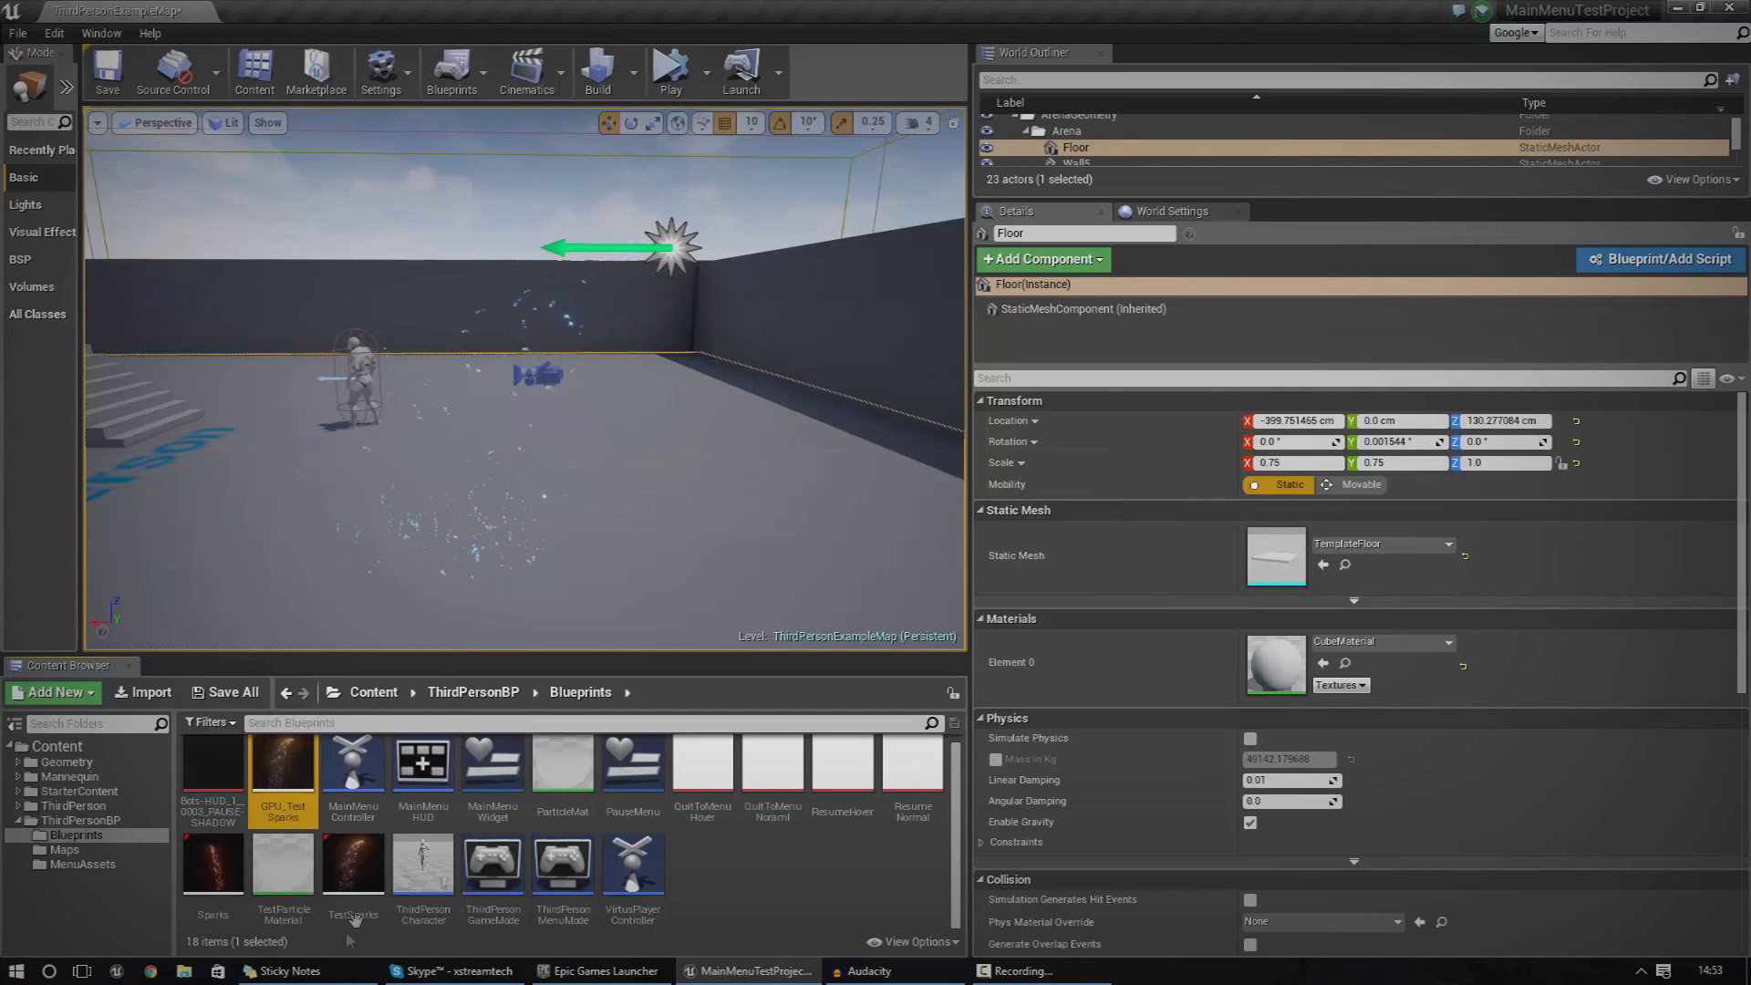
{"action": "double_click", "coordinate": [254, 800]}
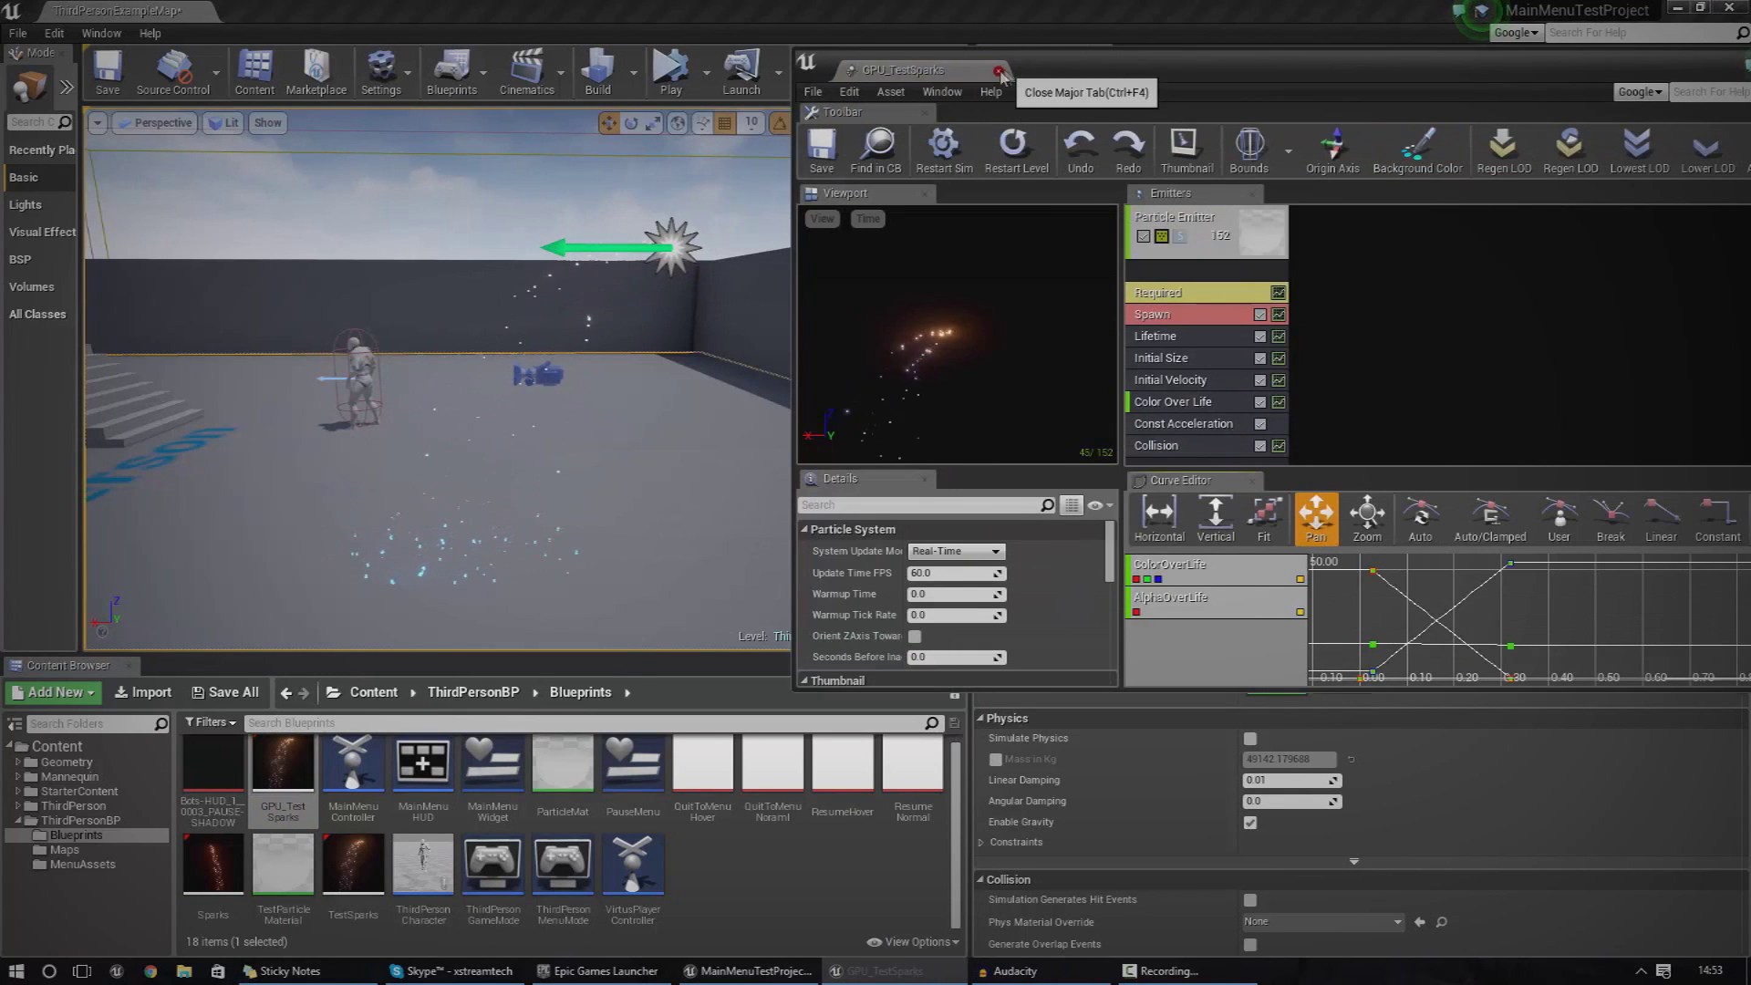
{"action": "left_click", "coordinate": [1001, 70]}
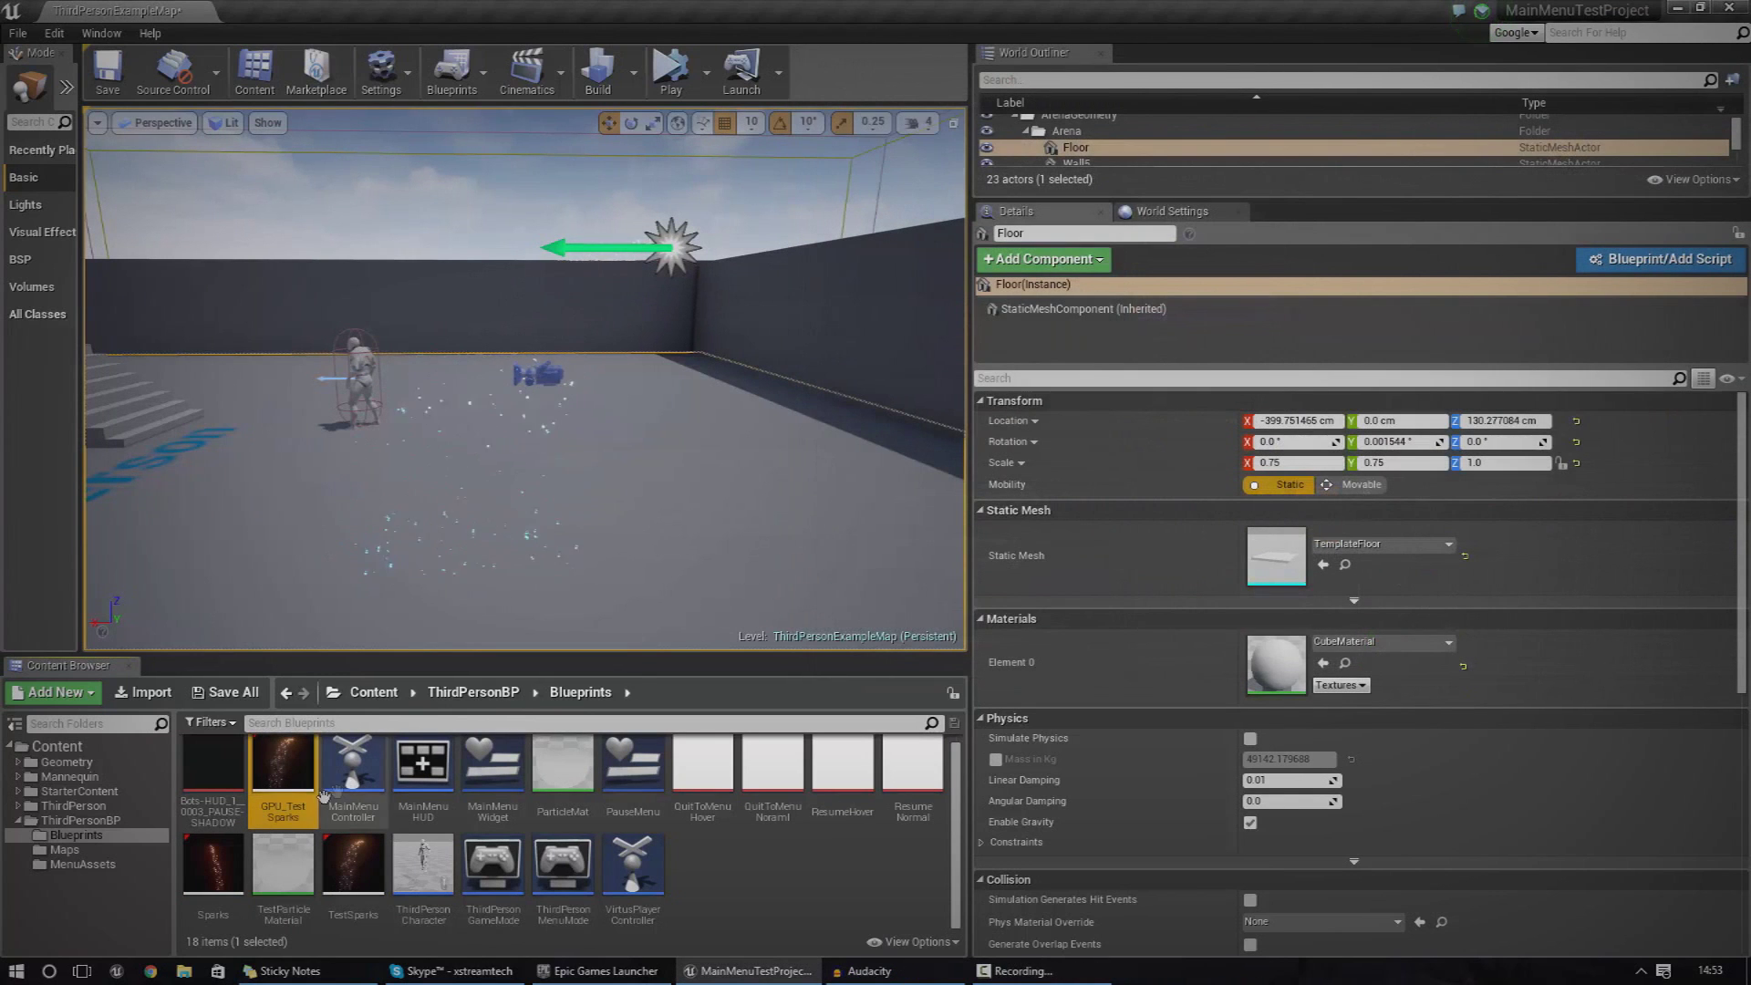
Place a GPU_TestSparks emitter in the level beside the existing sparks emitter, at X -1170, Y -320, Z 410 cm.
{"action": "left_click_drag", "start_coordinate": [732, 588], "coordinate": [701, 185]}
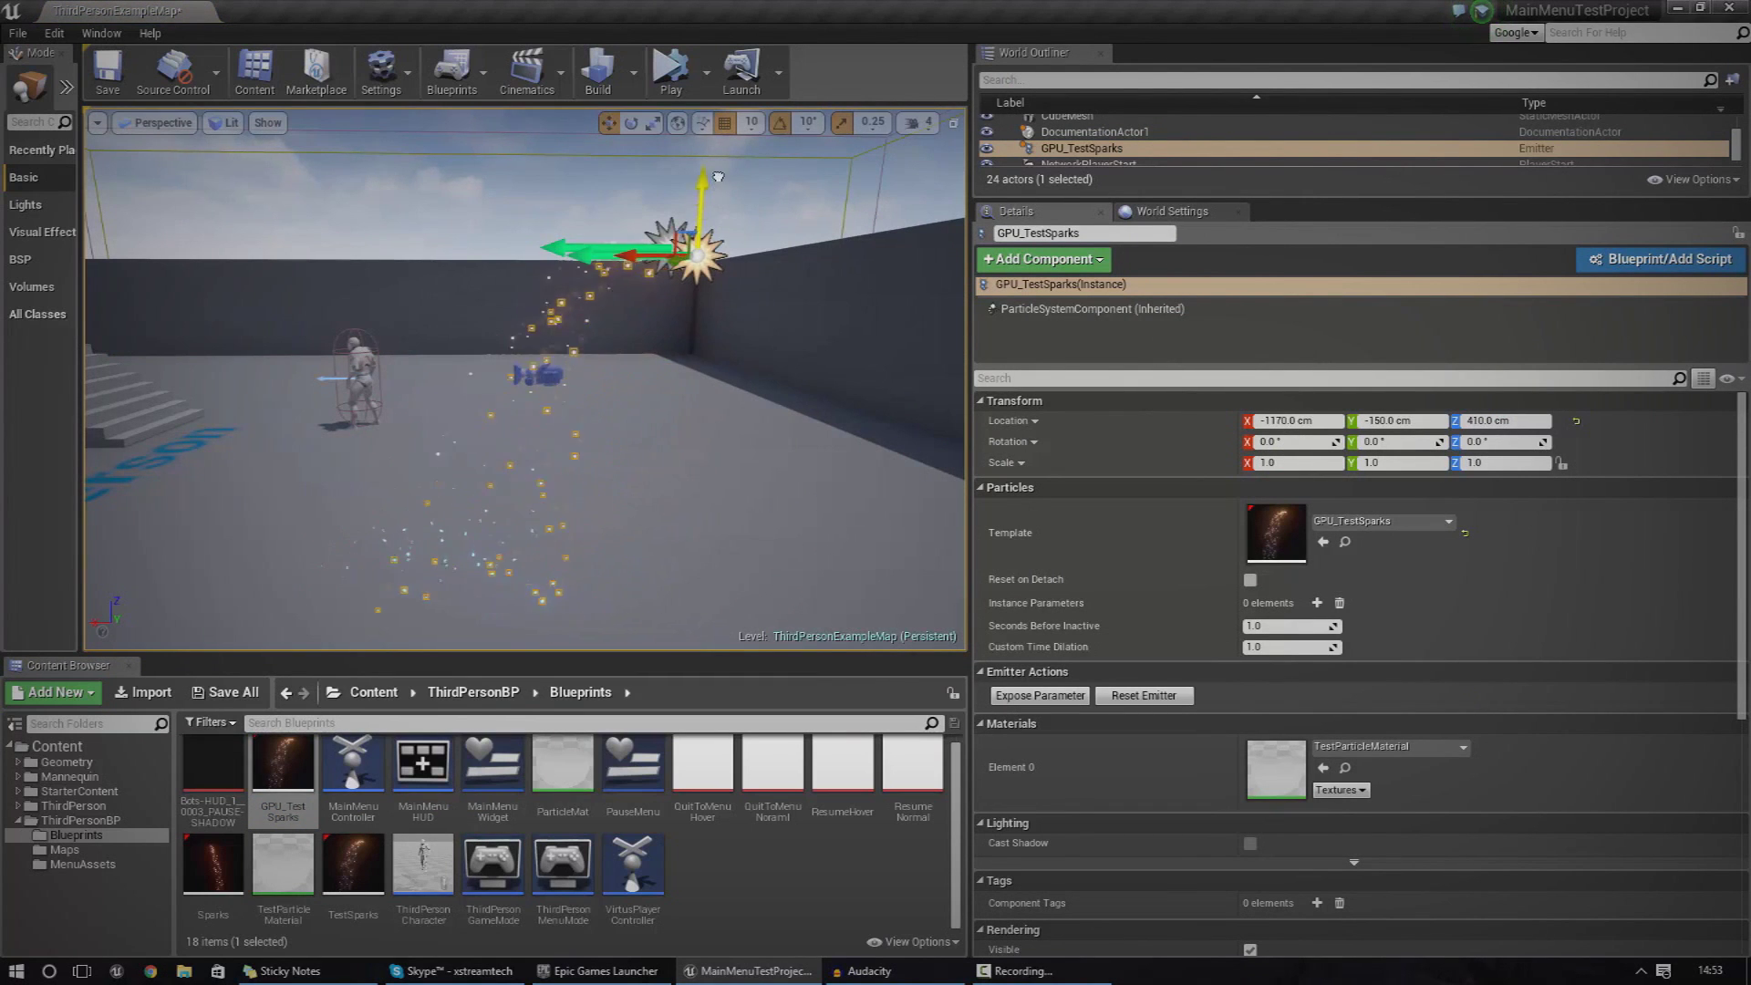
{"action": "right_click_drag", "start_coordinate": [701, 192], "coordinate": [721, 237]}
{"action": "right_click_drag", "start_coordinate": [752, 567], "coordinate": [710, 373]}
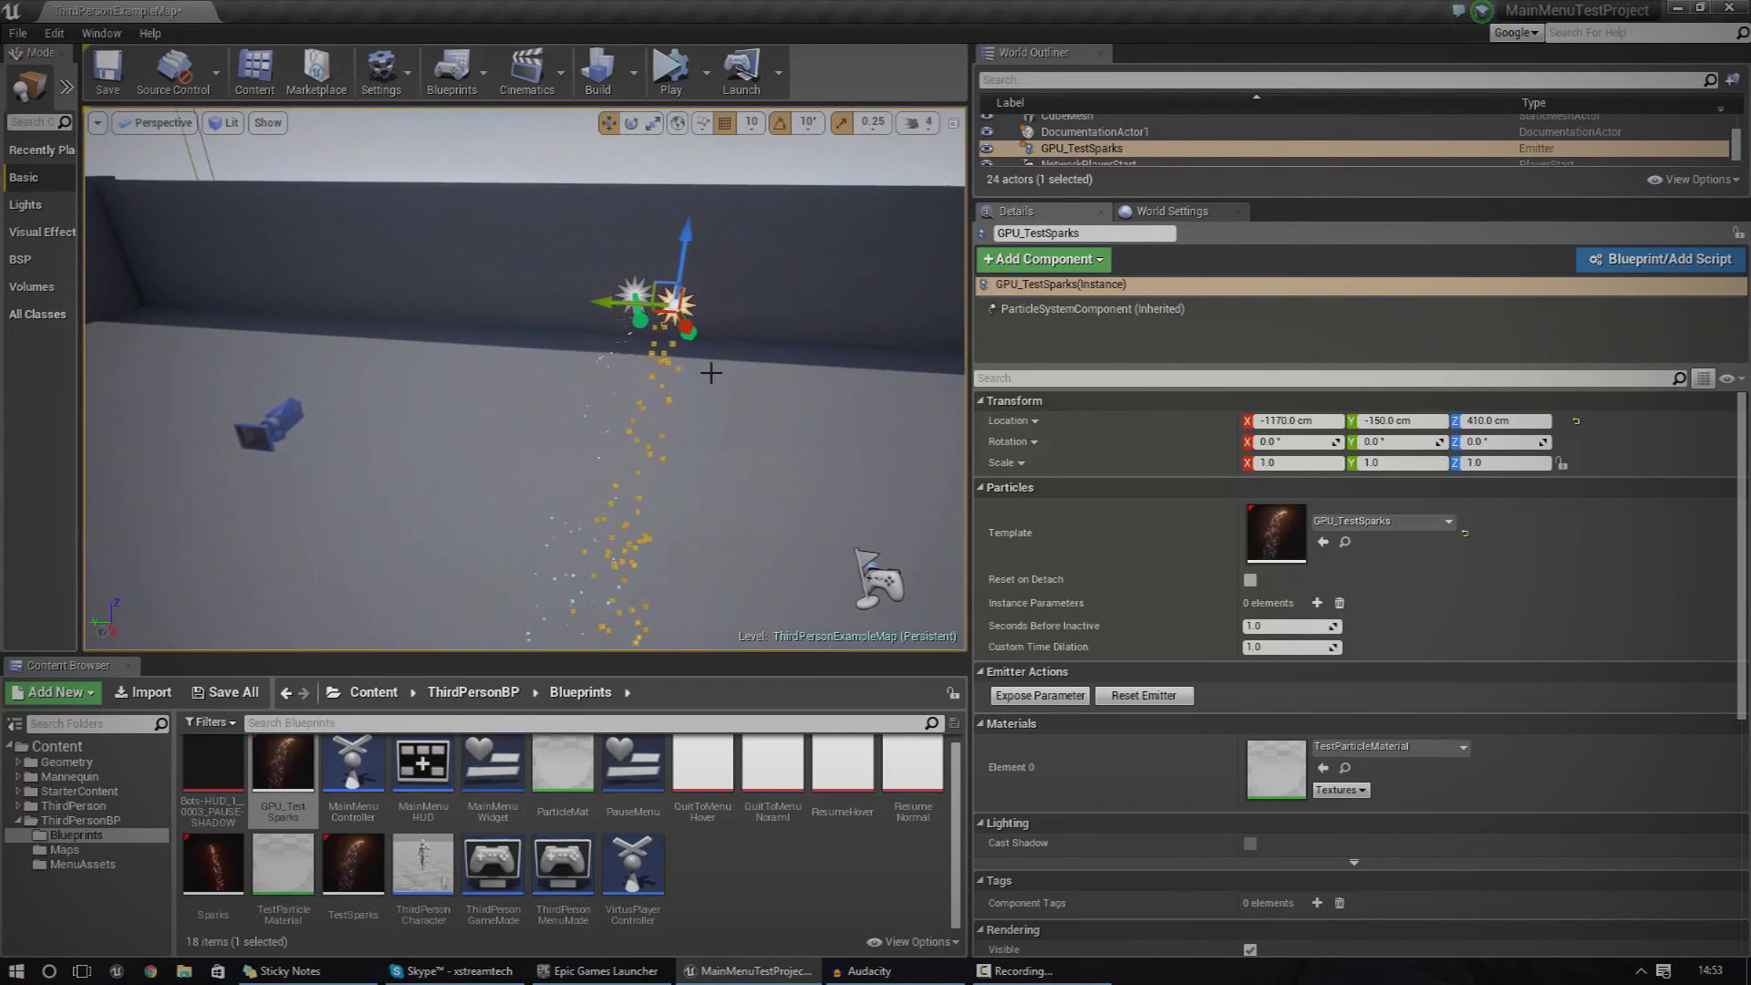
{"action": "left_click_drag", "start_coordinate": [607, 301], "coordinate": [691, 306]}
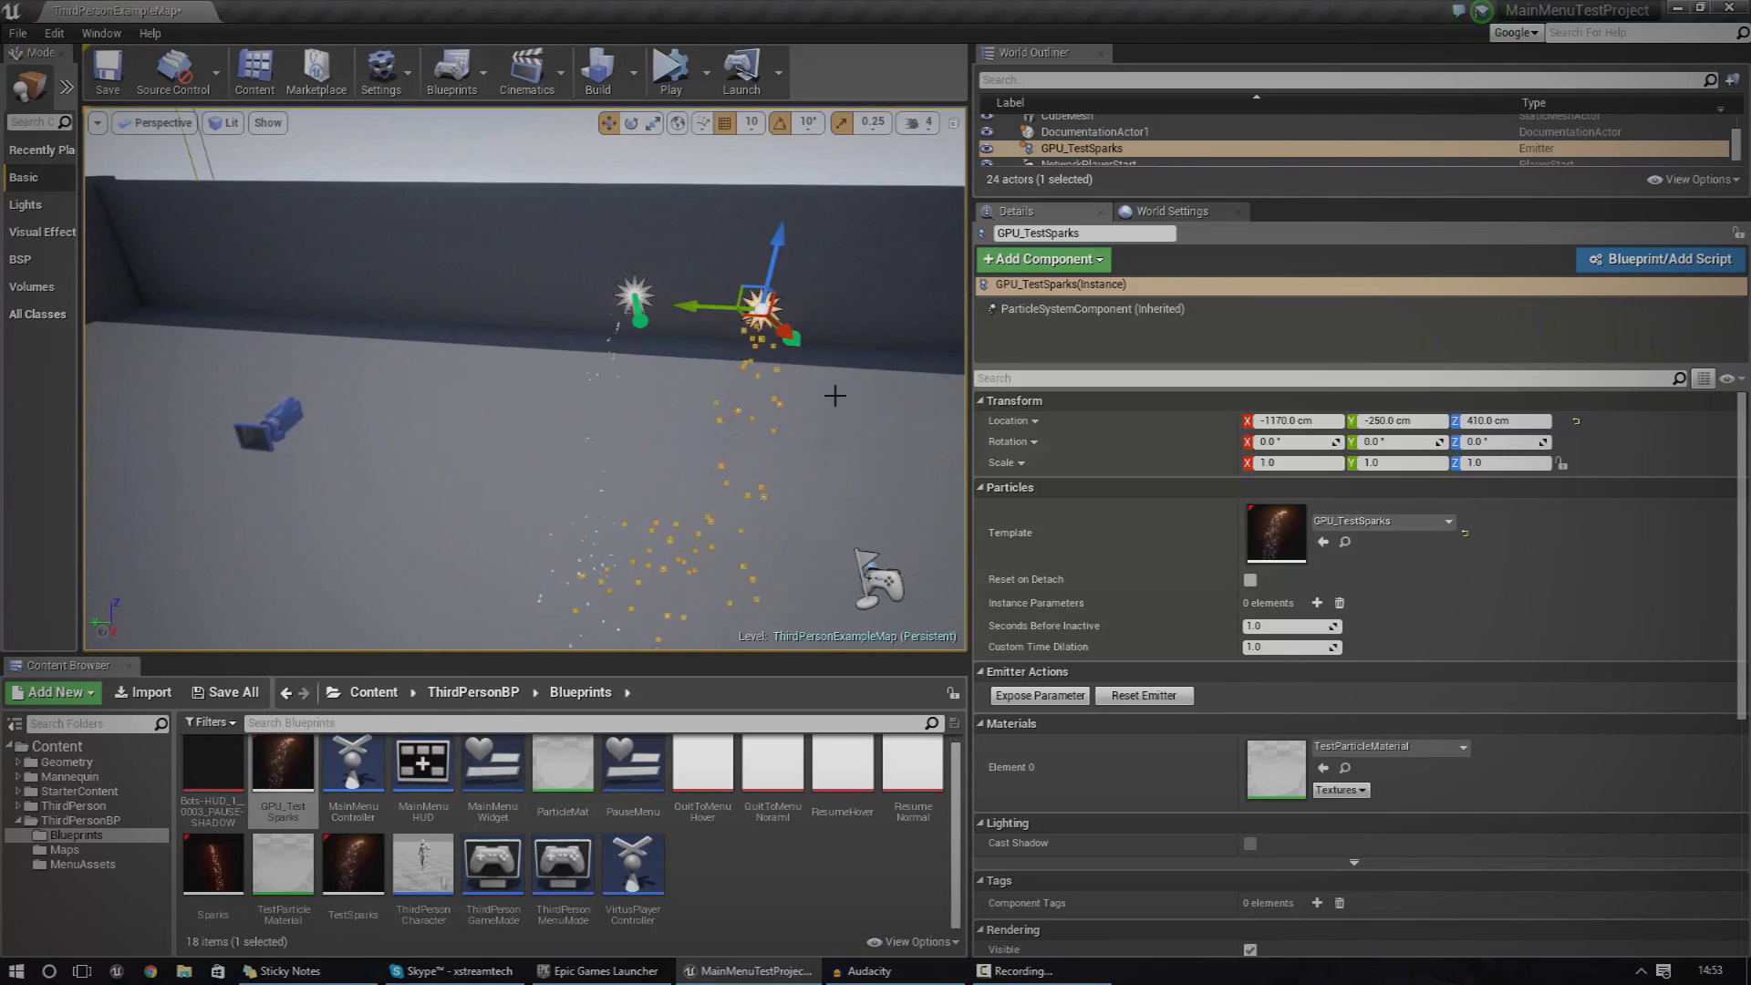
{"action": "right_click_drag", "start_coordinate": [832, 392], "coordinate": [880, 379]}
{"action": "right_click_drag", "start_coordinate": [693, 338], "coordinate": [636, 313]}
{"action": "left_click_drag", "start_coordinate": [597, 272], "coordinate": [658, 274]}
{"action": "mouse_move", "coordinate": [731, 395]}
{"action": "right_mouse_down"}
{"action": "mouse_move", "coordinate": [807, 390]}
{"action": "mouse_move", "coordinate": [763, 398]}
{"action": "right_mouse_up"}
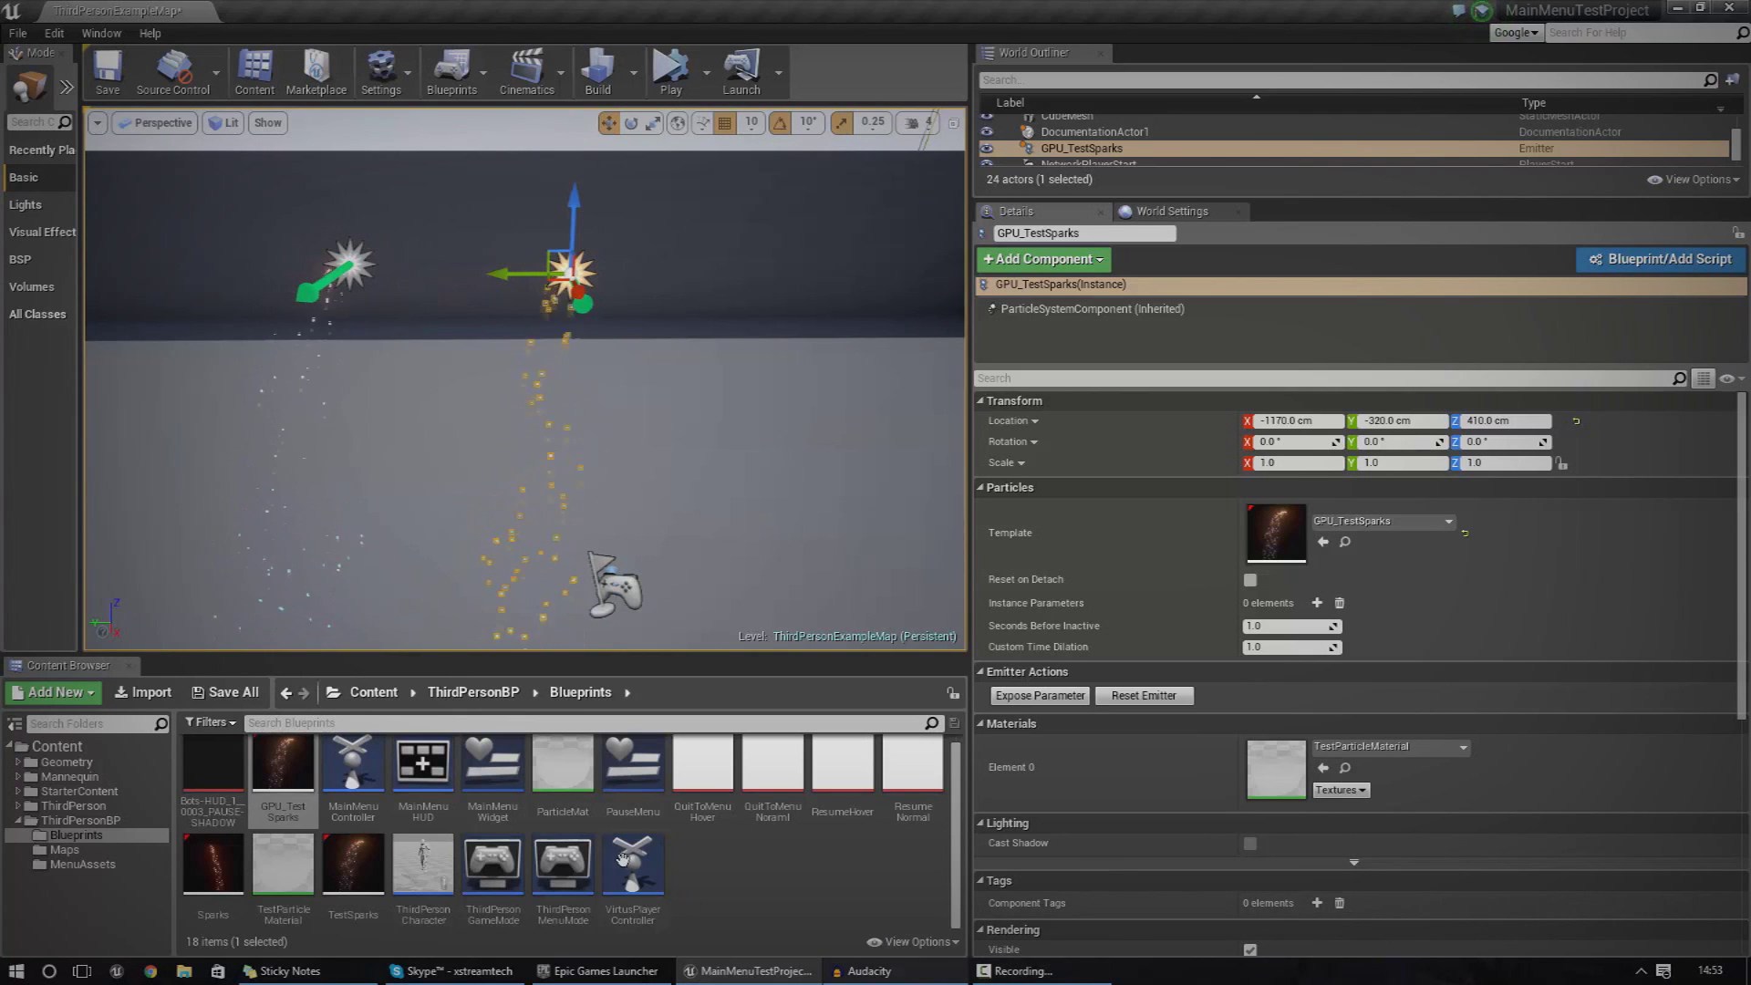
Open the GPU_TestSparks particle system and add GPU Sprites type data to its Particle Emitter.
{"action": "left_click", "coordinate": [275, 800]}
{"action": "double_click", "coordinate": [274, 800]}
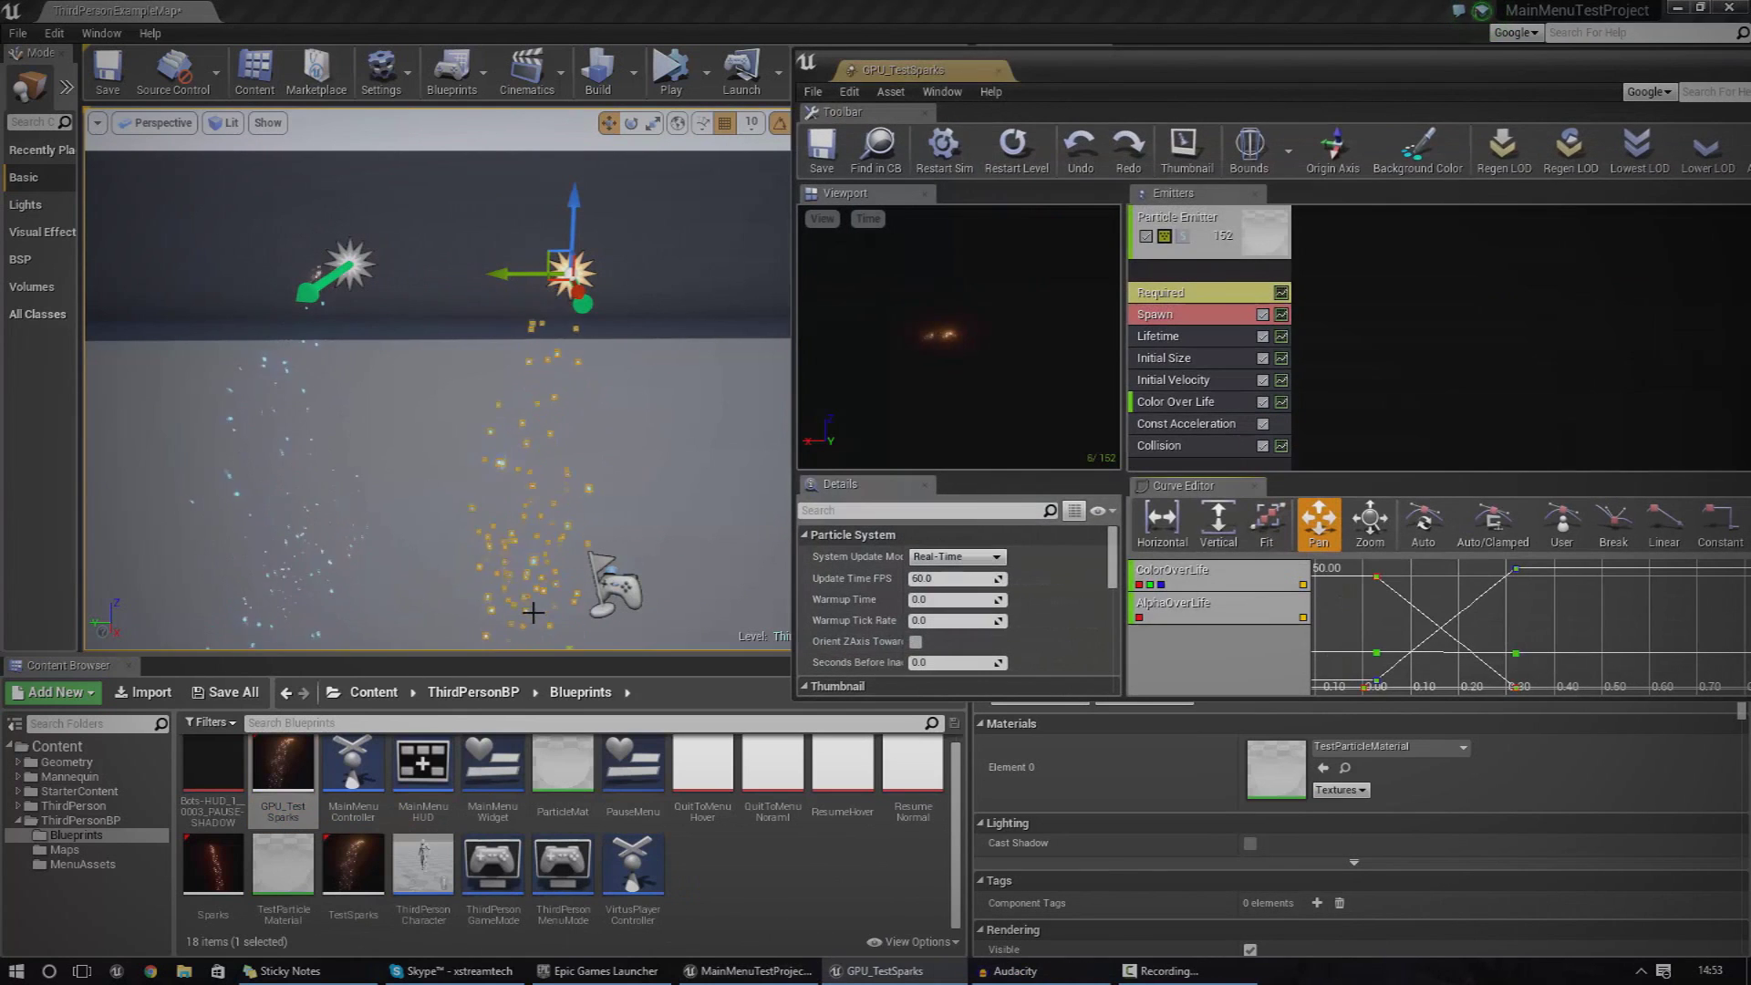
{"action": "right_click", "coordinate": [1175, 276]}
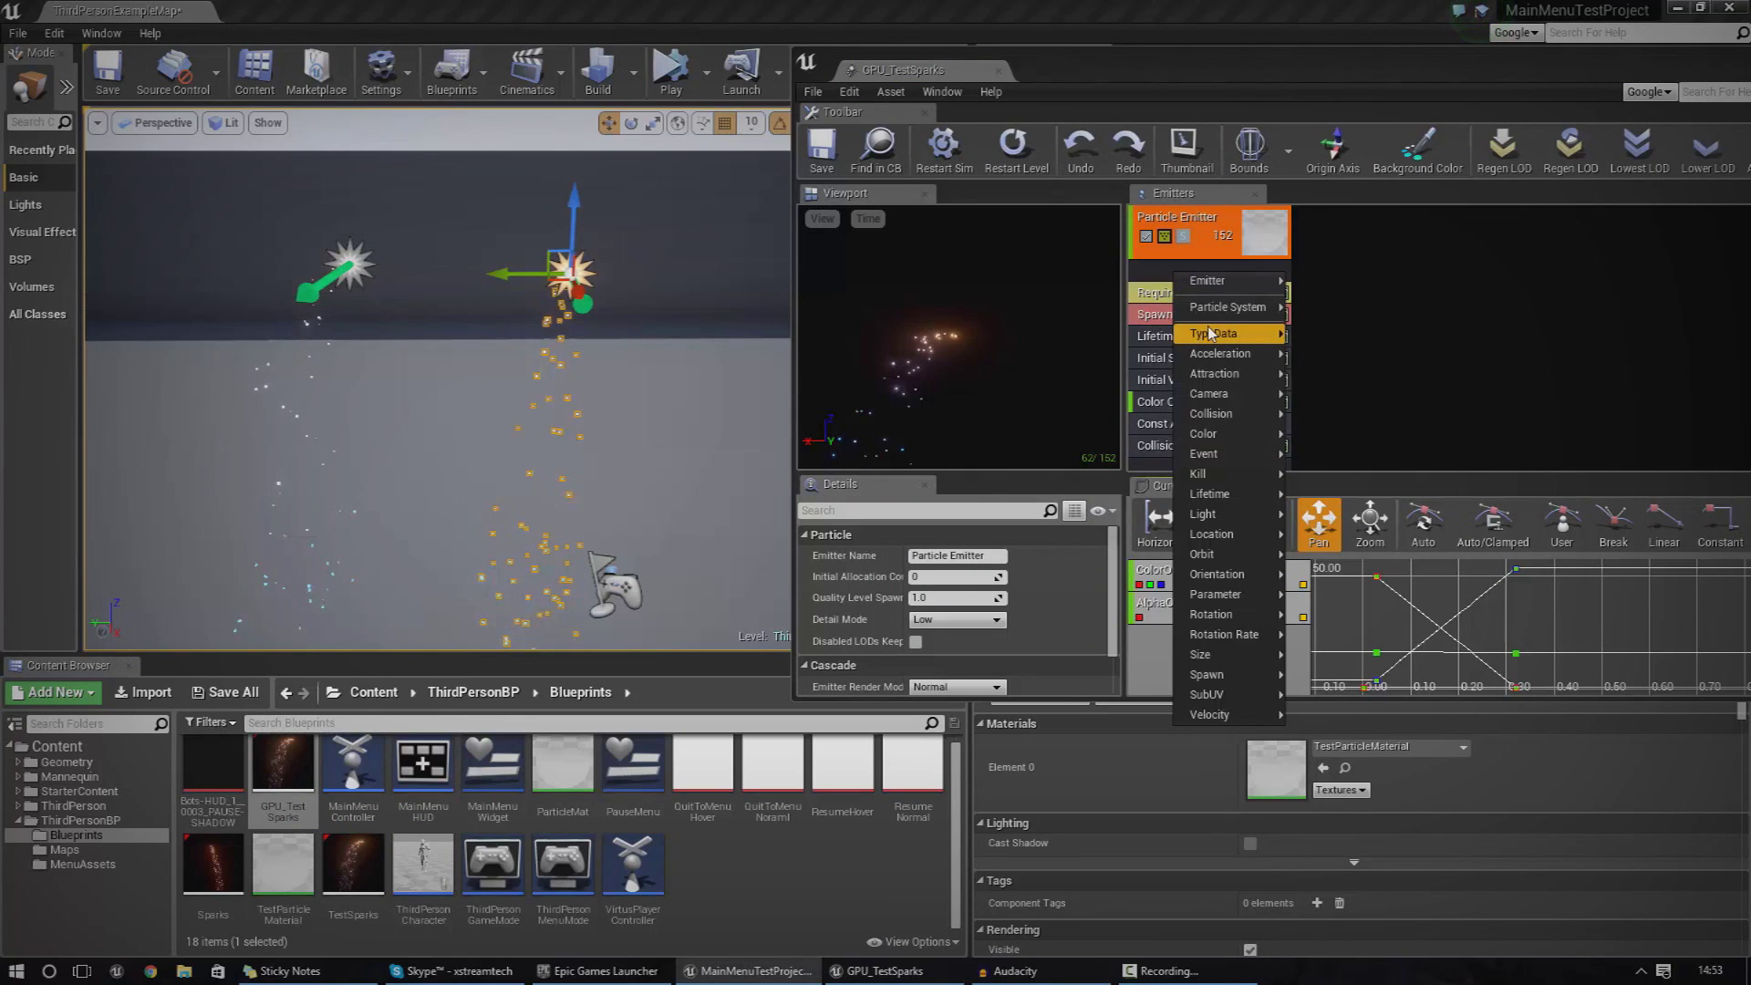
{"action": "mouse_move", "coordinate": [1211, 334]}
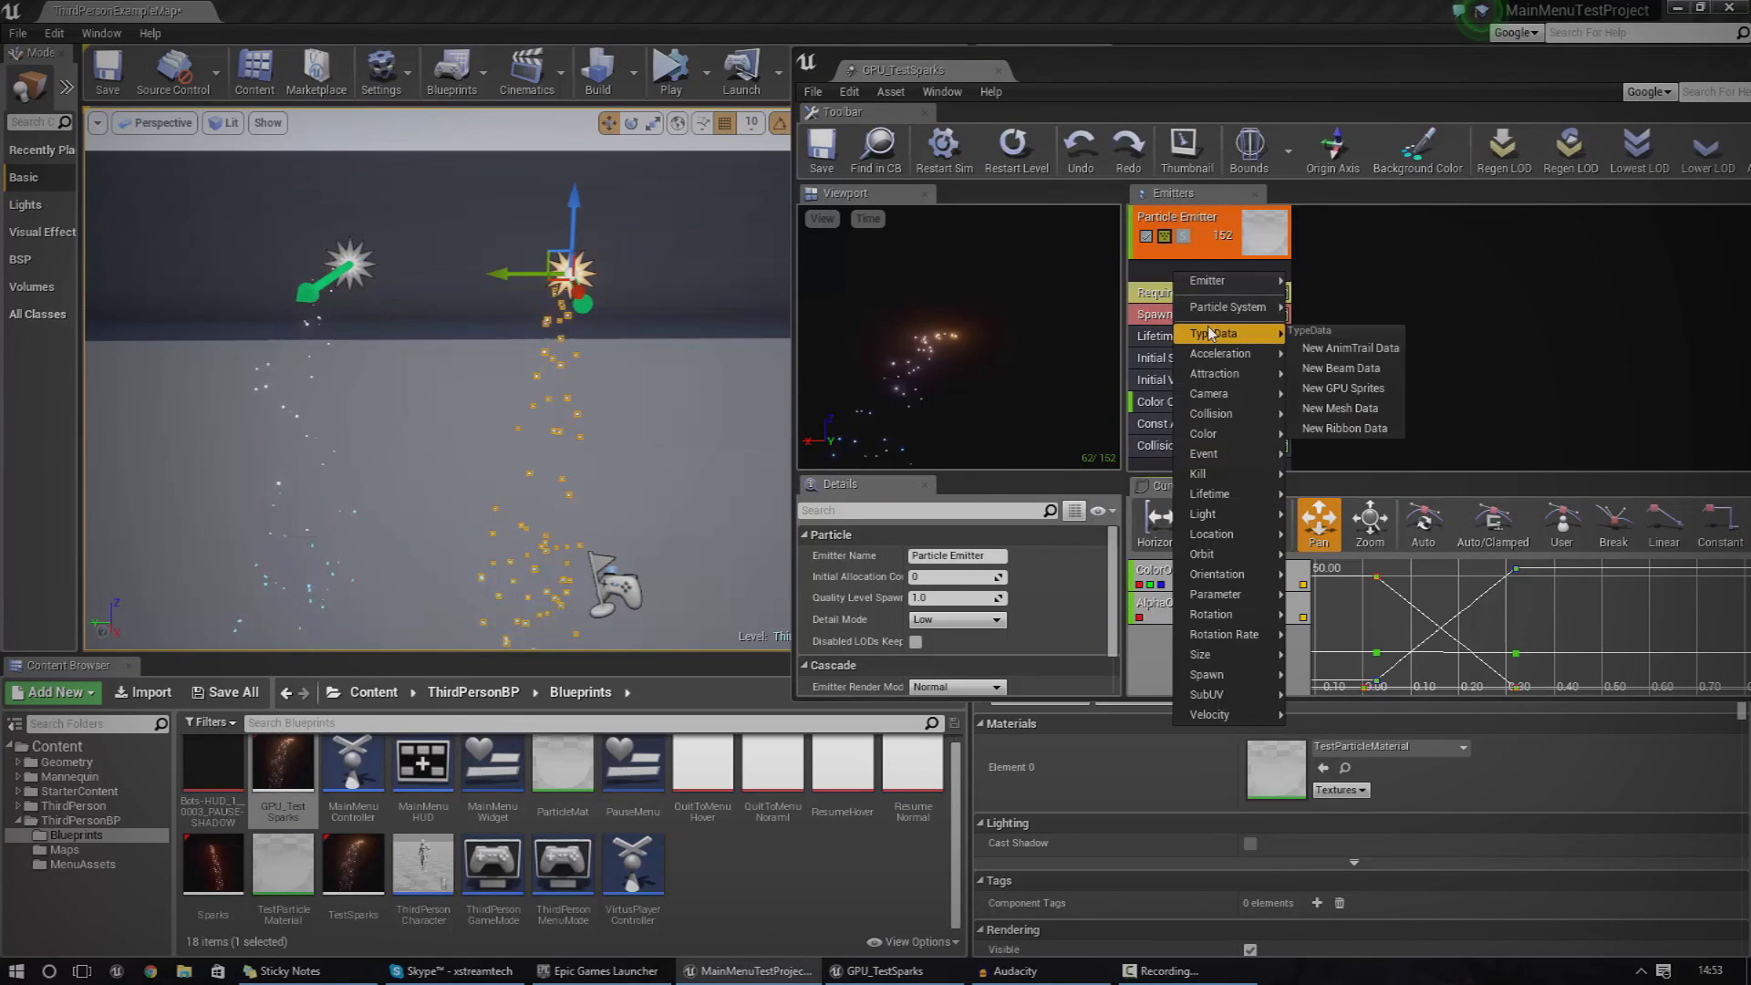
{"action": "left_click", "coordinate": [1160, 280]}
{"action": "right_click", "coordinate": [1161, 280]}
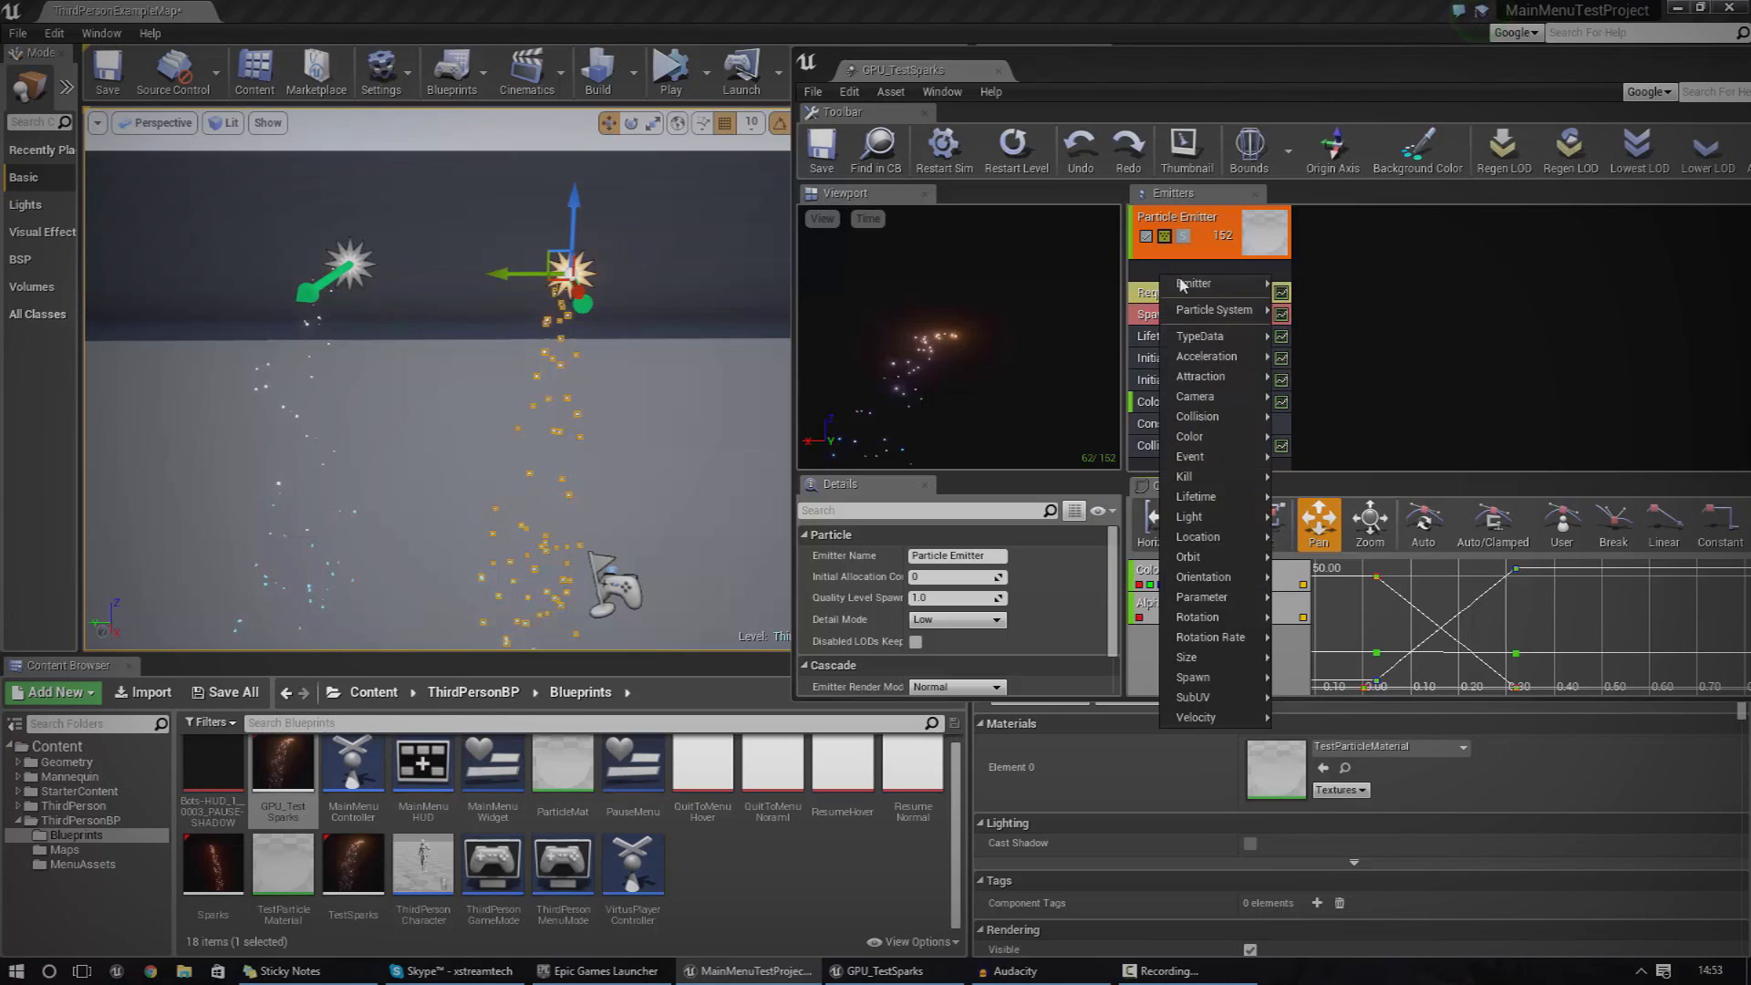
{"action": "mouse_move", "coordinate": [1208, 337]}
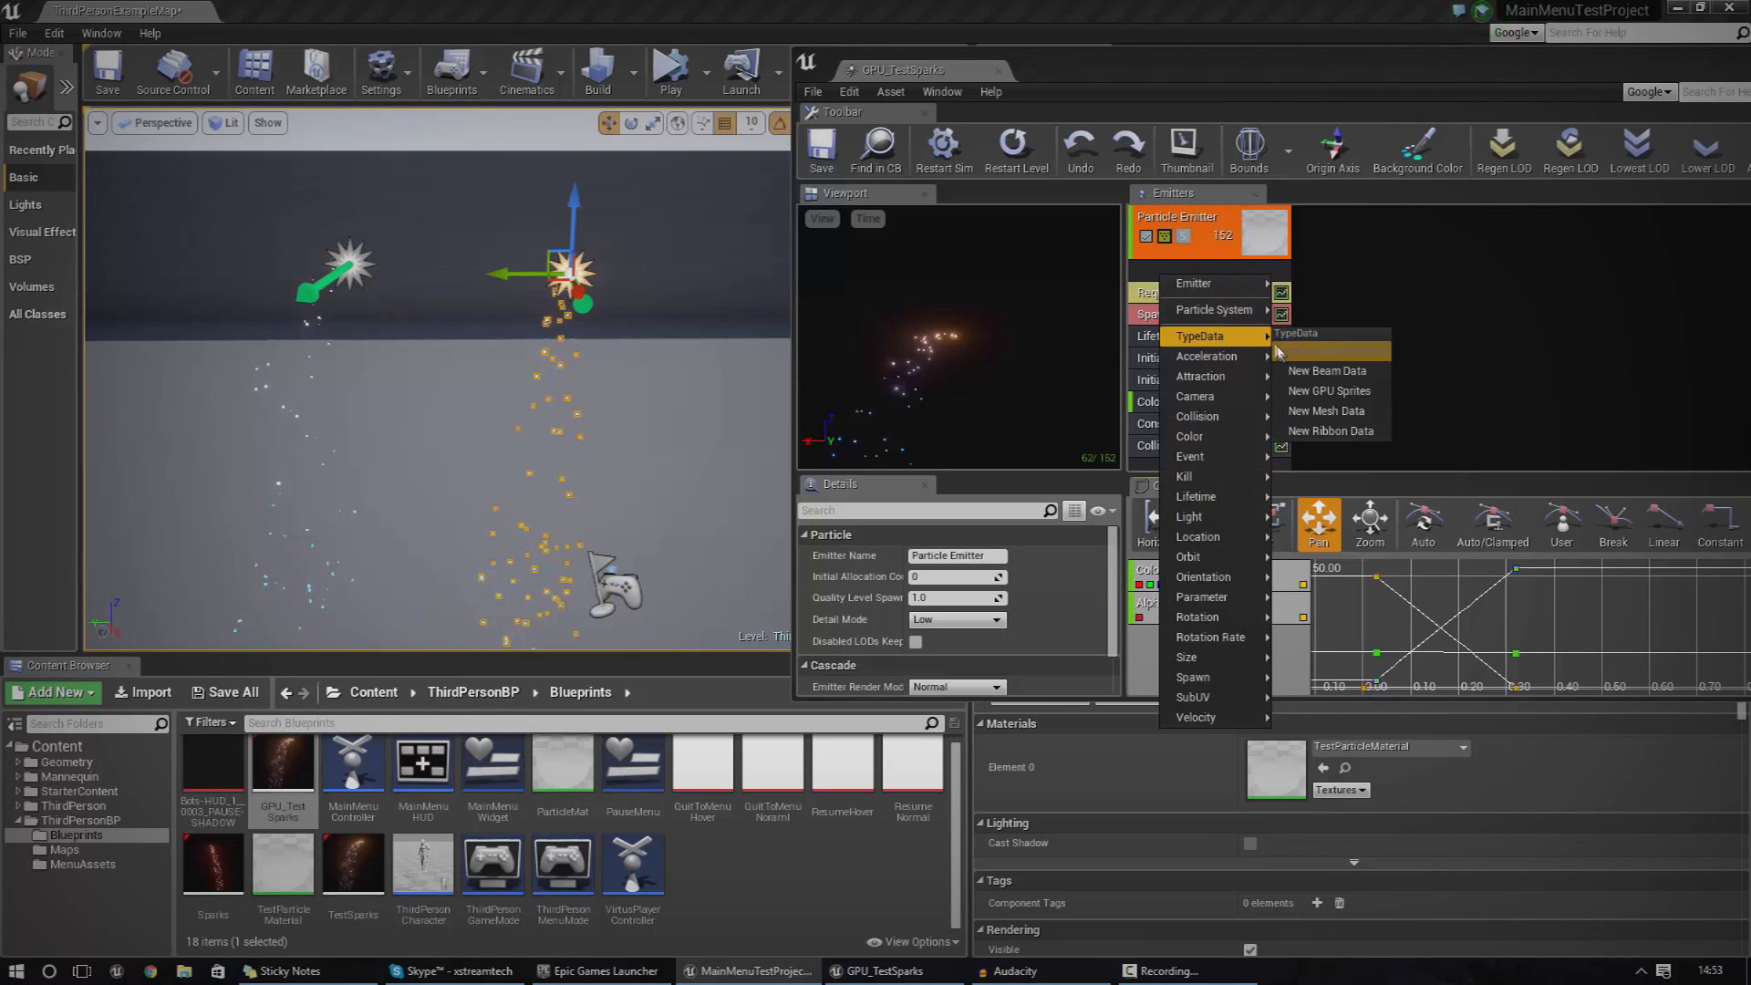
{"action": "left_click", "coordinate": [1299, 393]}
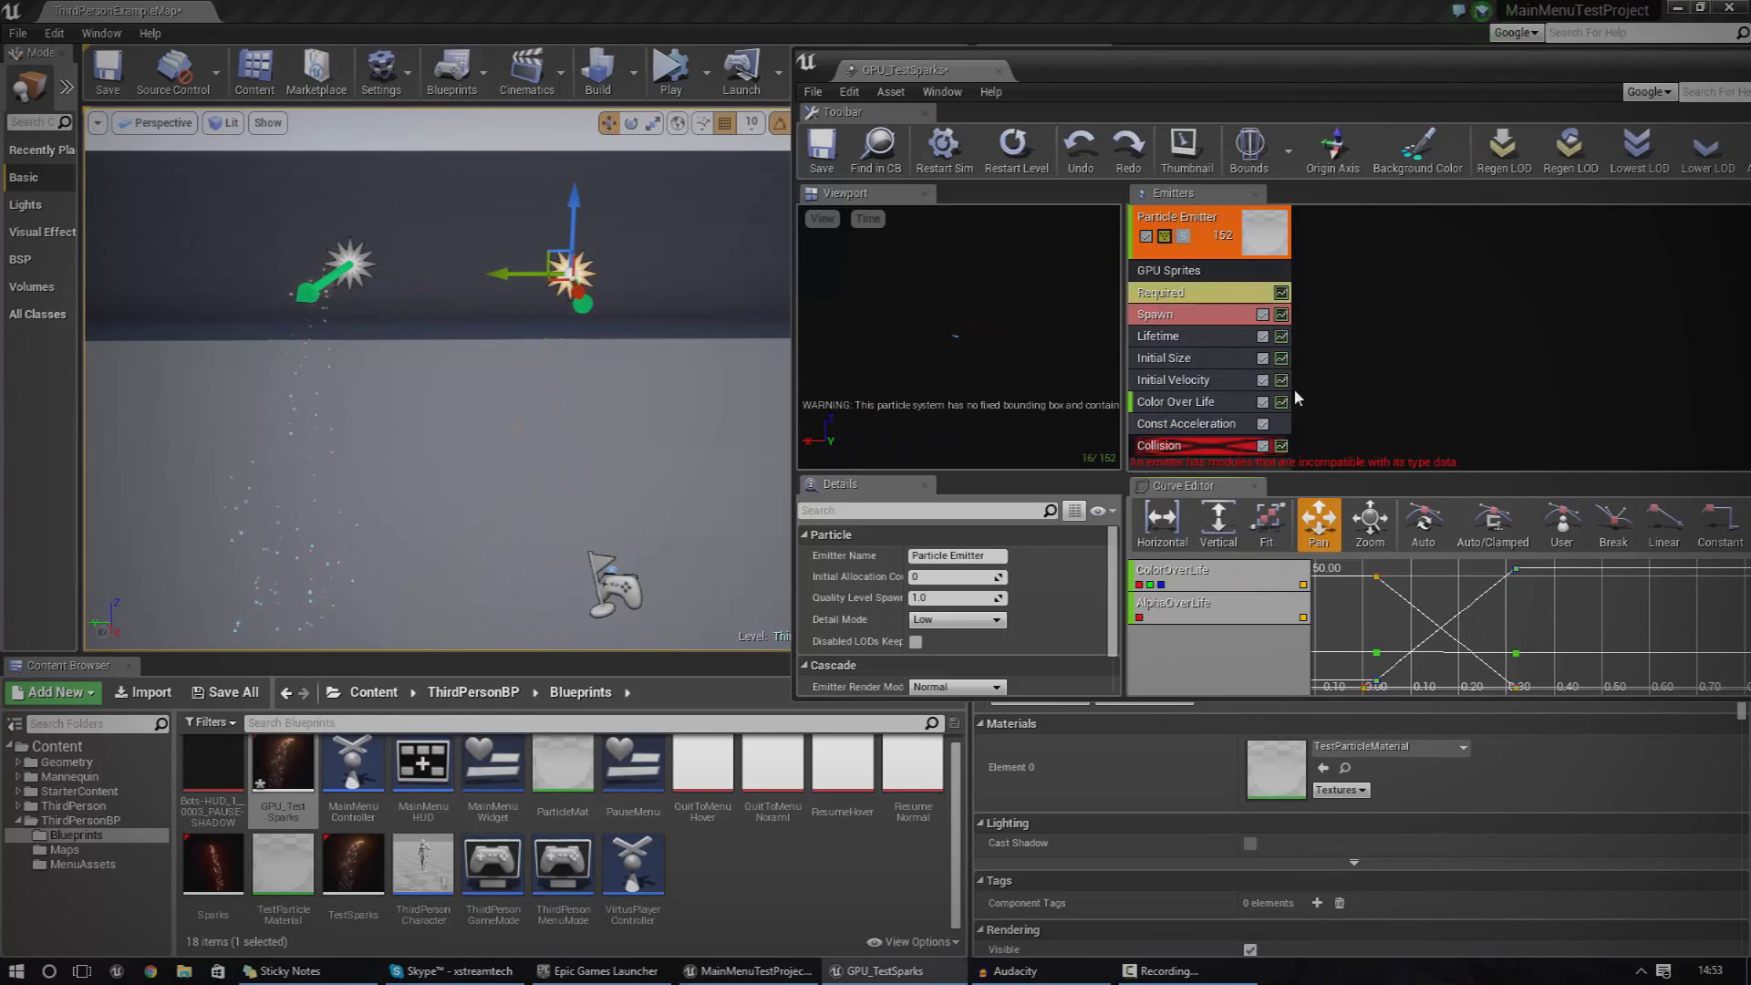
Maximize the GPU_TestSparks editor and delete the Collision module from the Particle Emitter.
{"action": "left_click_drag", "start_coordinate": [1123, 81], "coordinate": [1091, 52]}
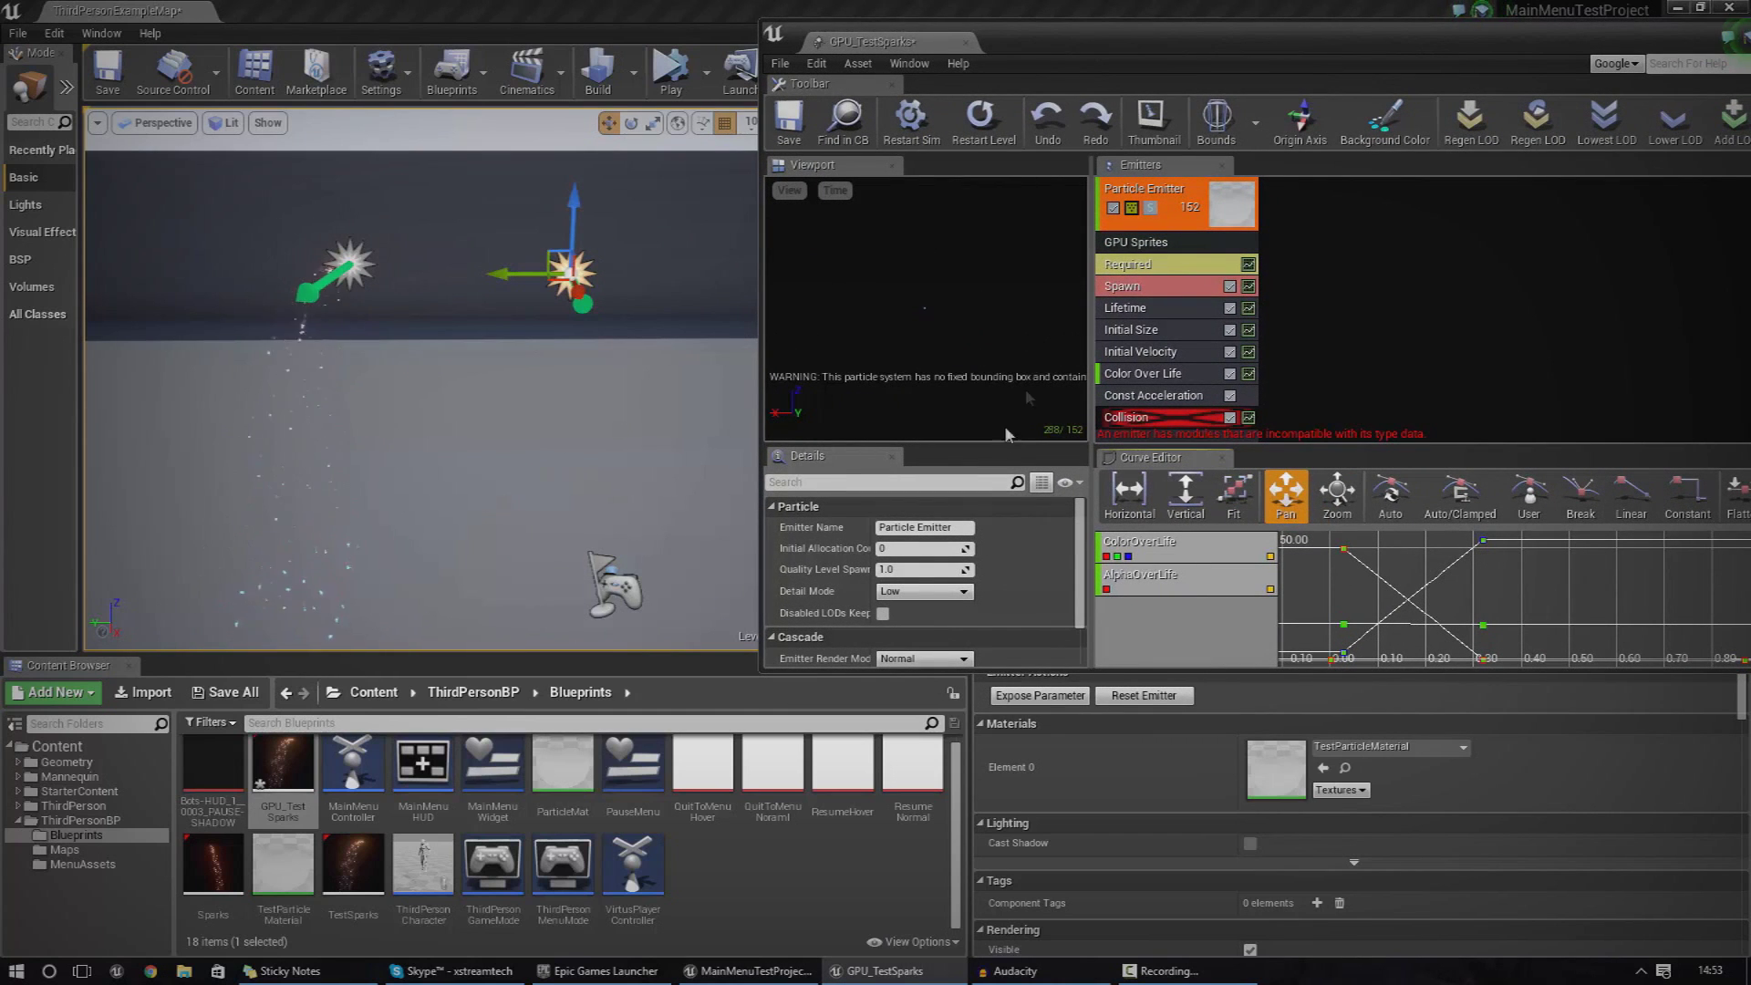
{"action": "double_click", "coordinate": [1028, 40]}
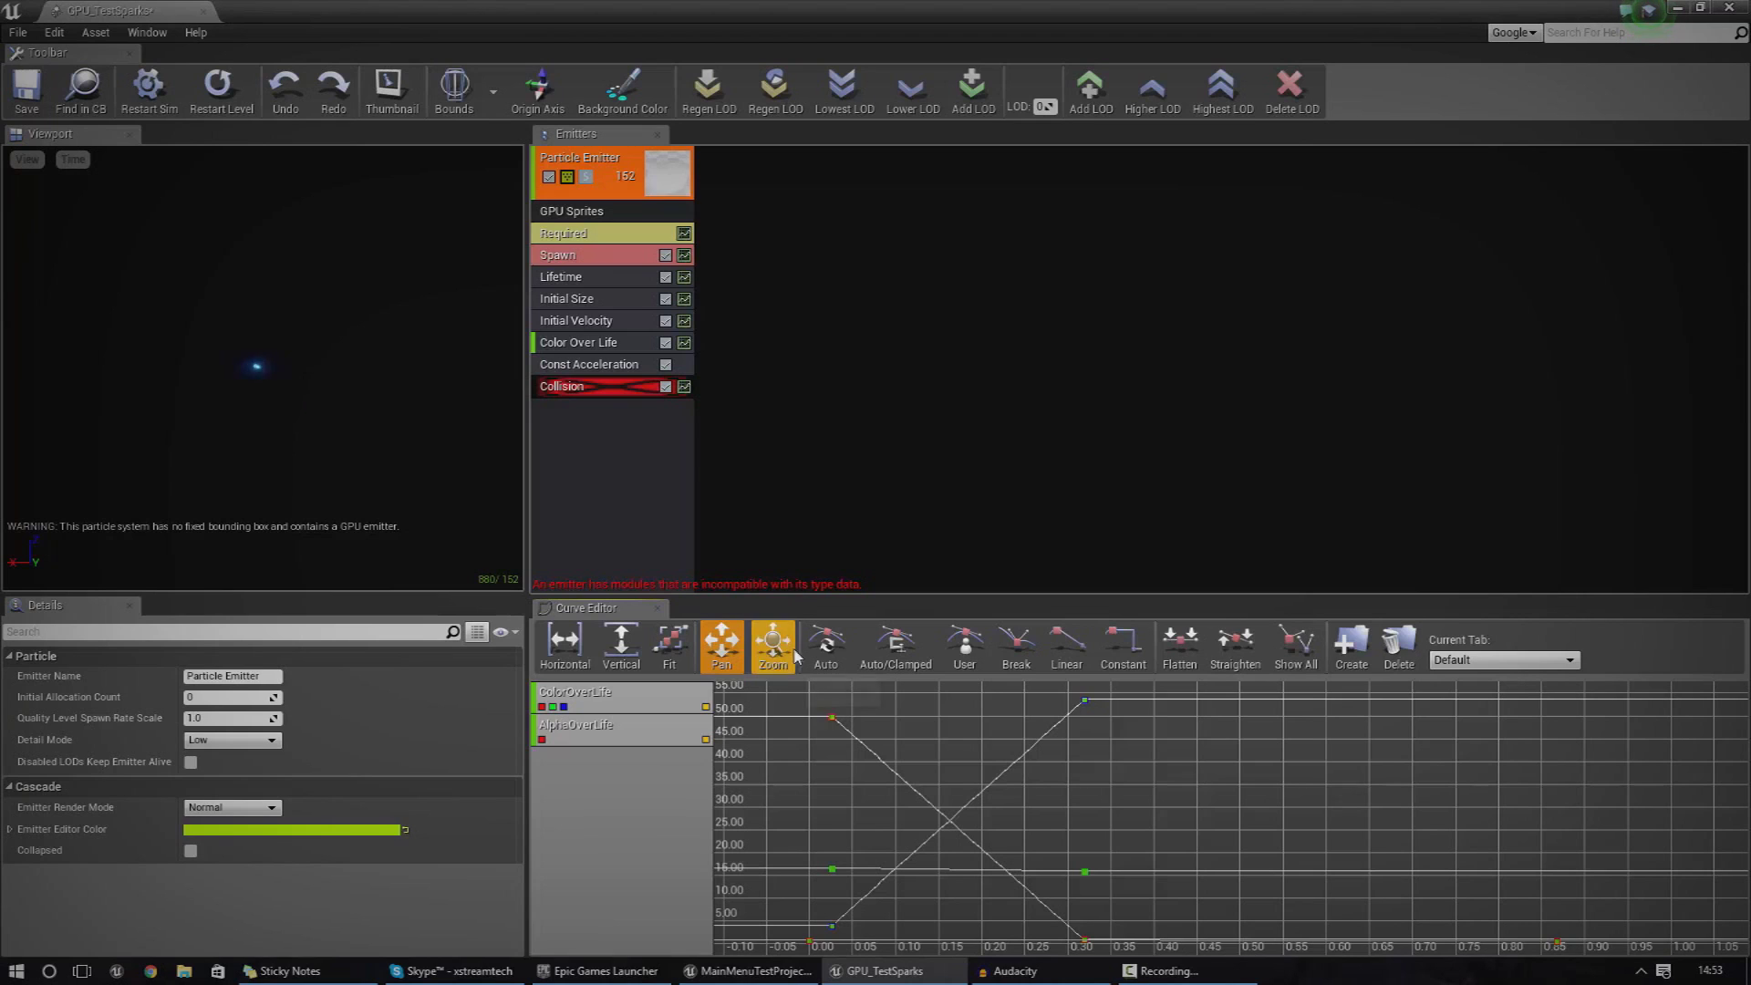
{"action": "right_click", "coordinate": [615, 216]}
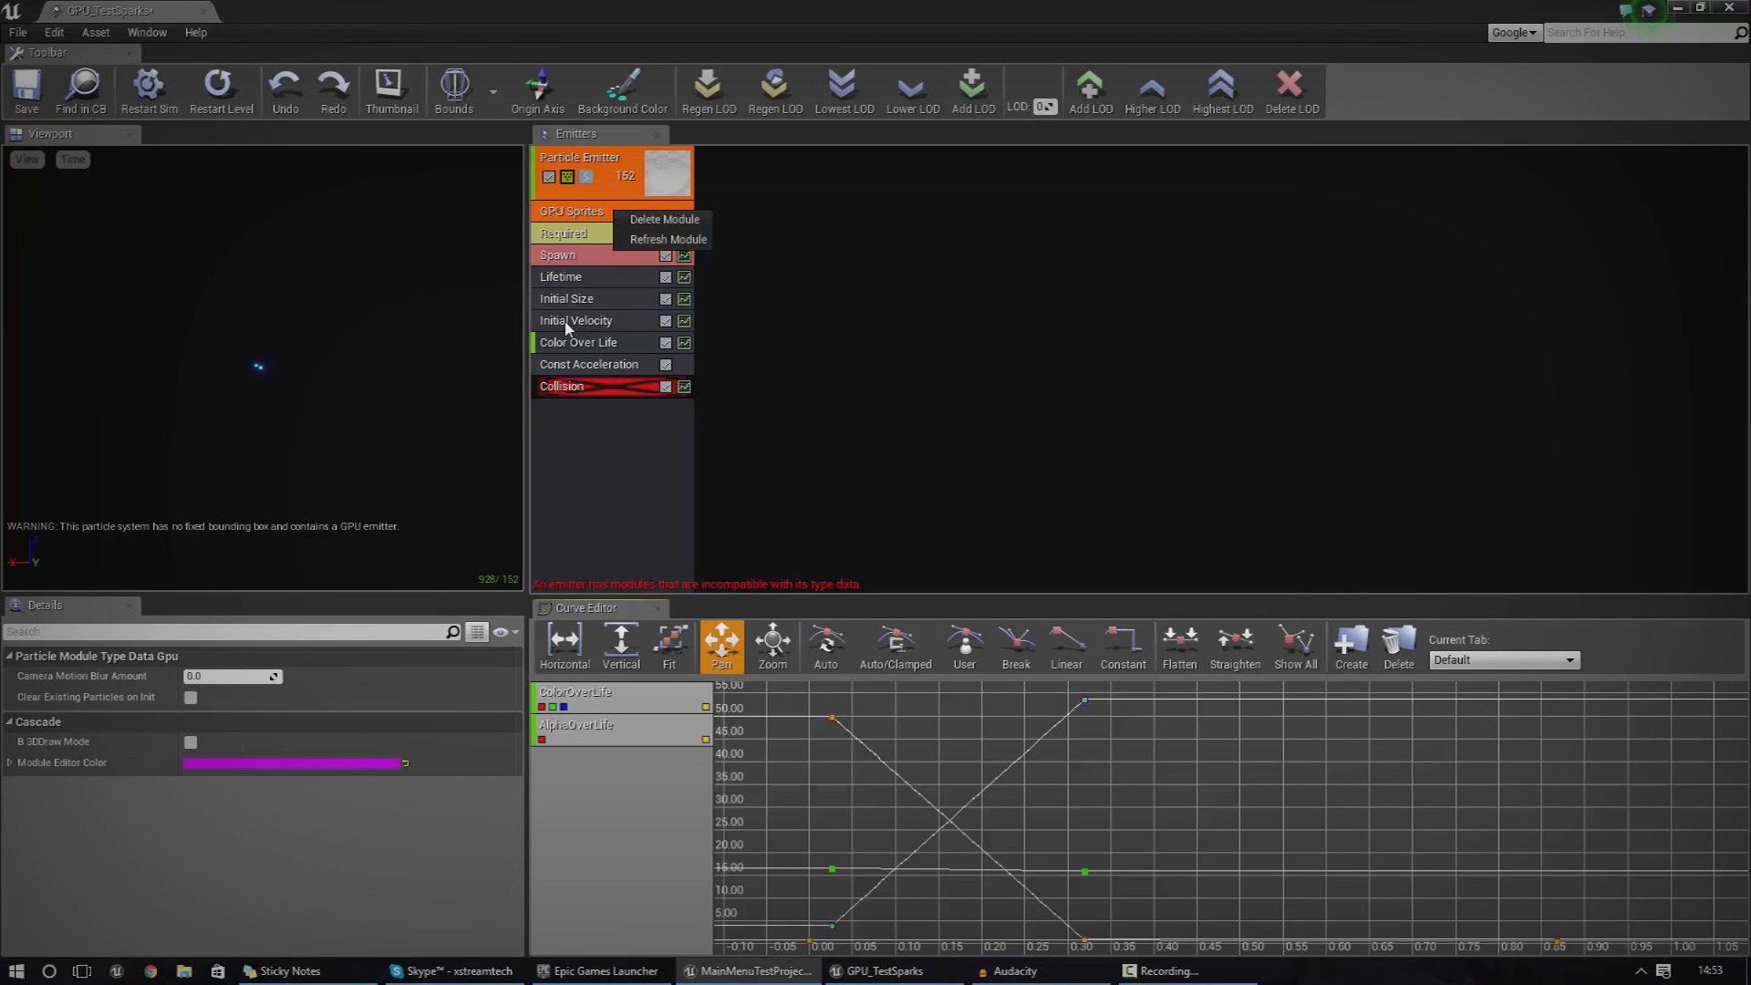
{"action": "left_click", "coordinate": [595, 385]}
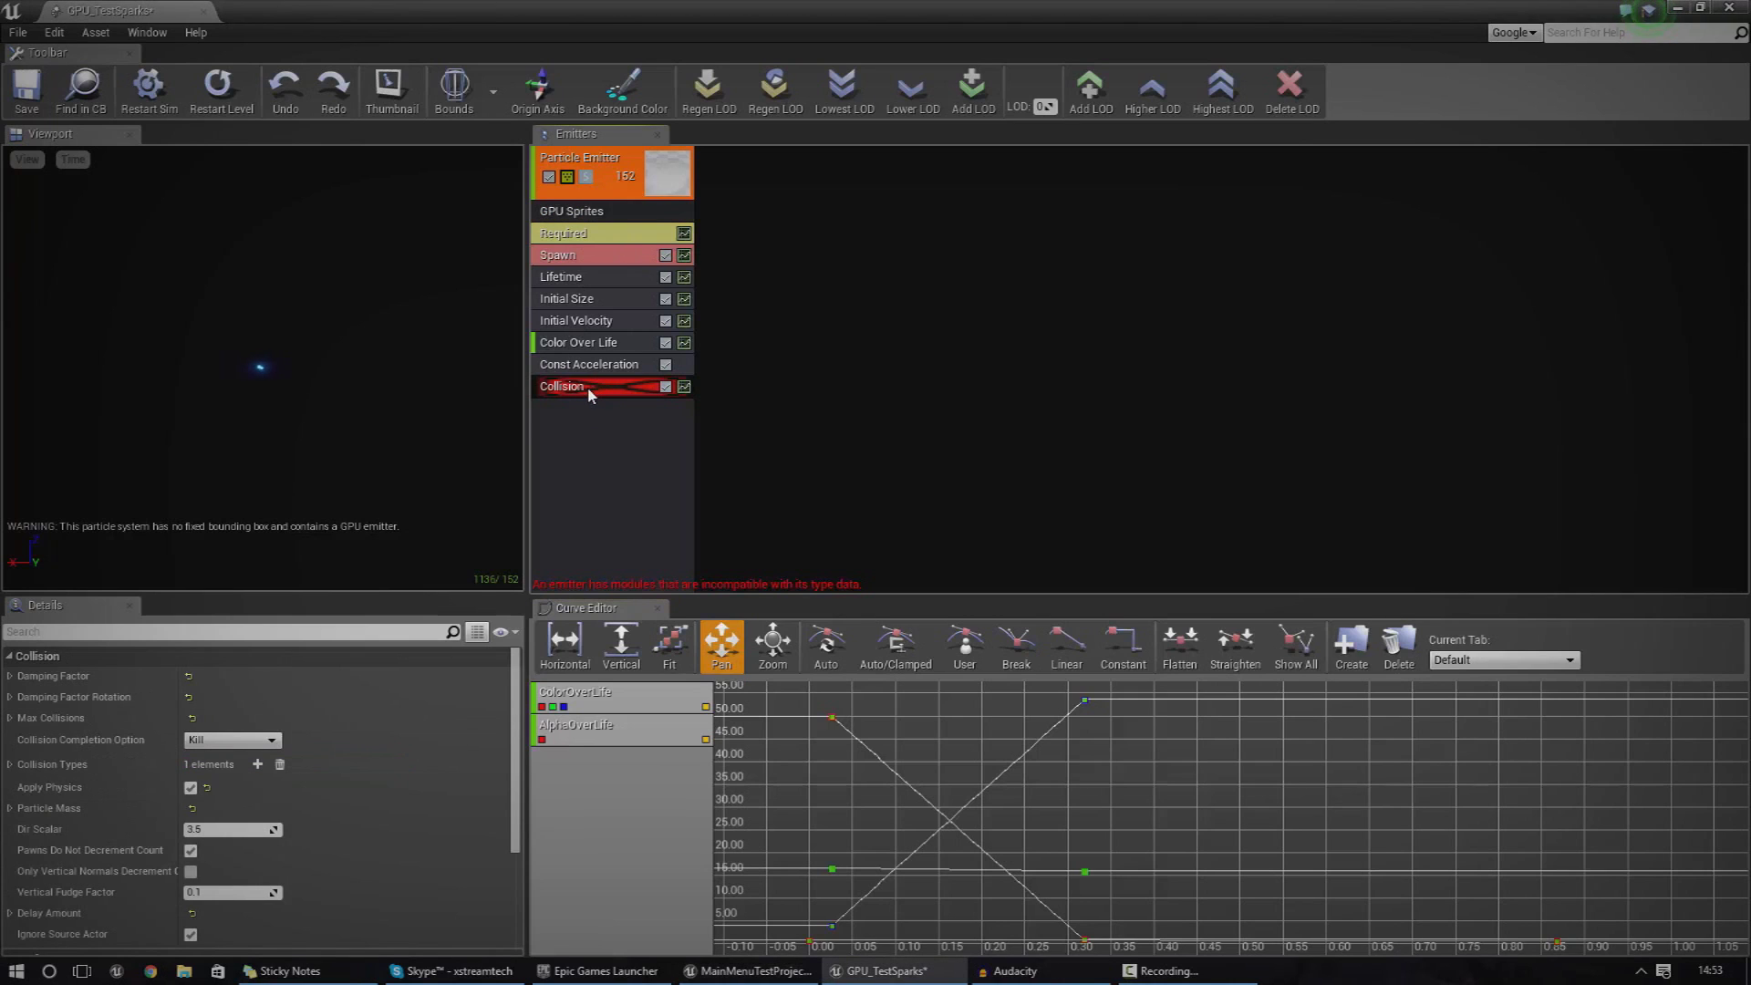
{"action": "right_click", "coordinate": [632, 399]}
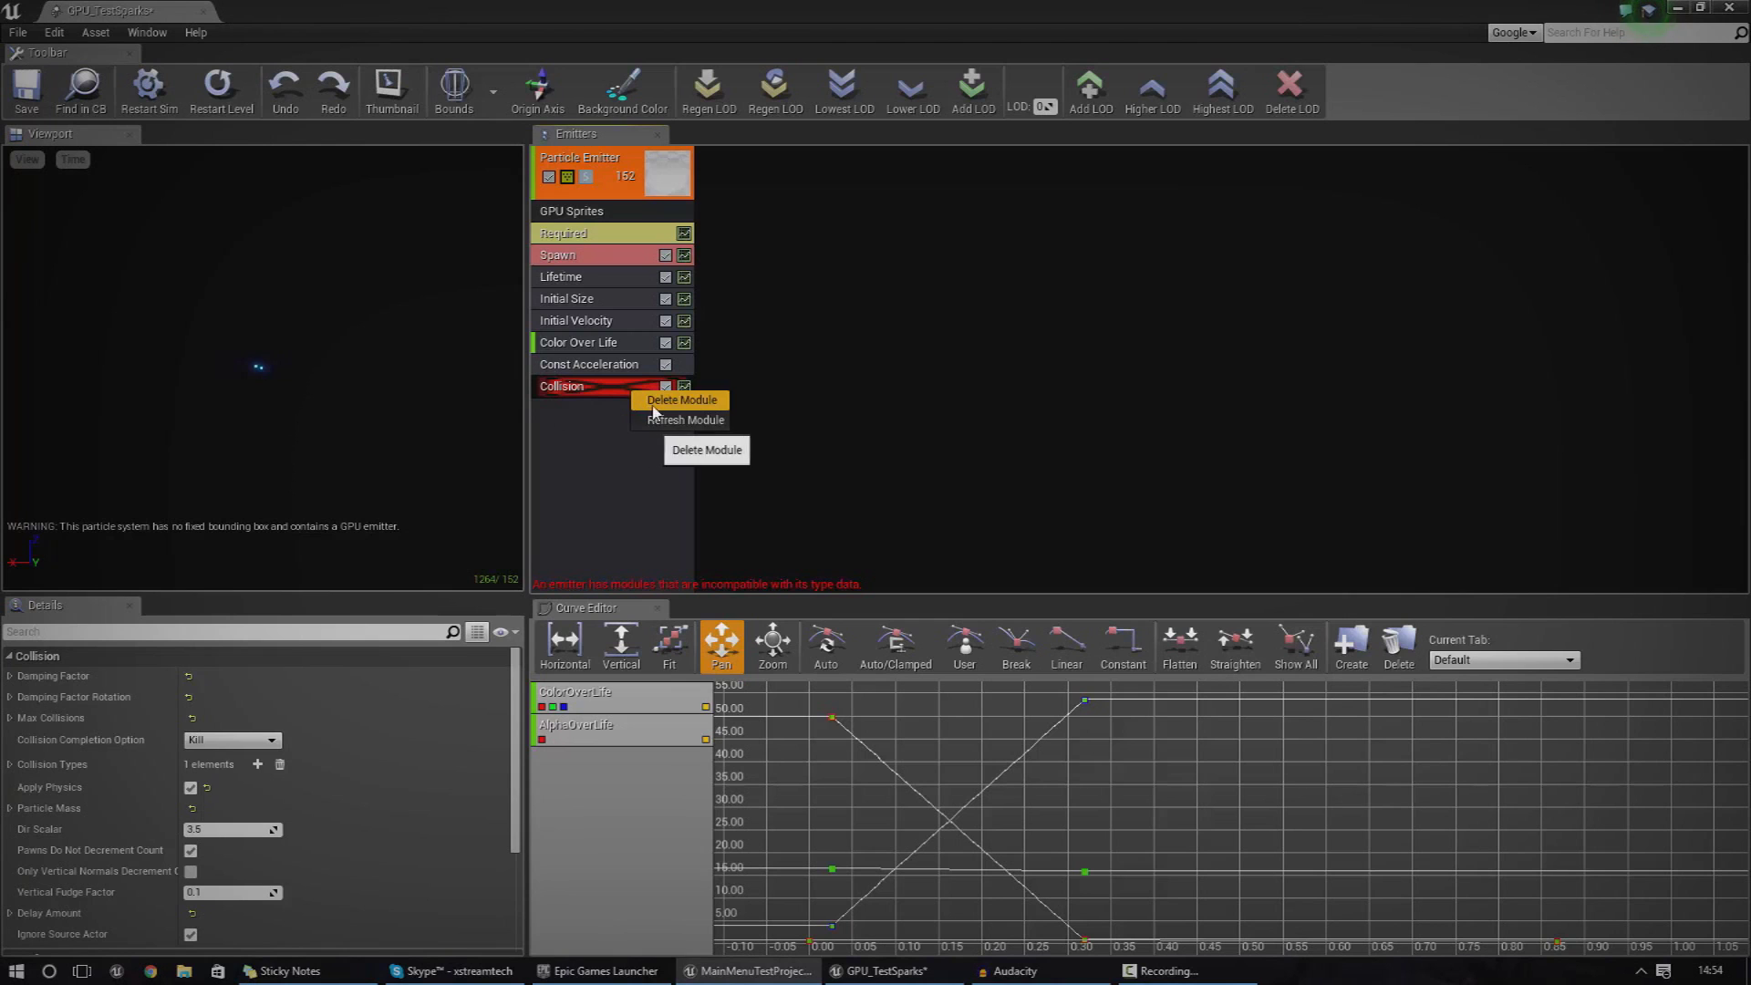
{"action": "left_click", "coordinate": [653, 407]}
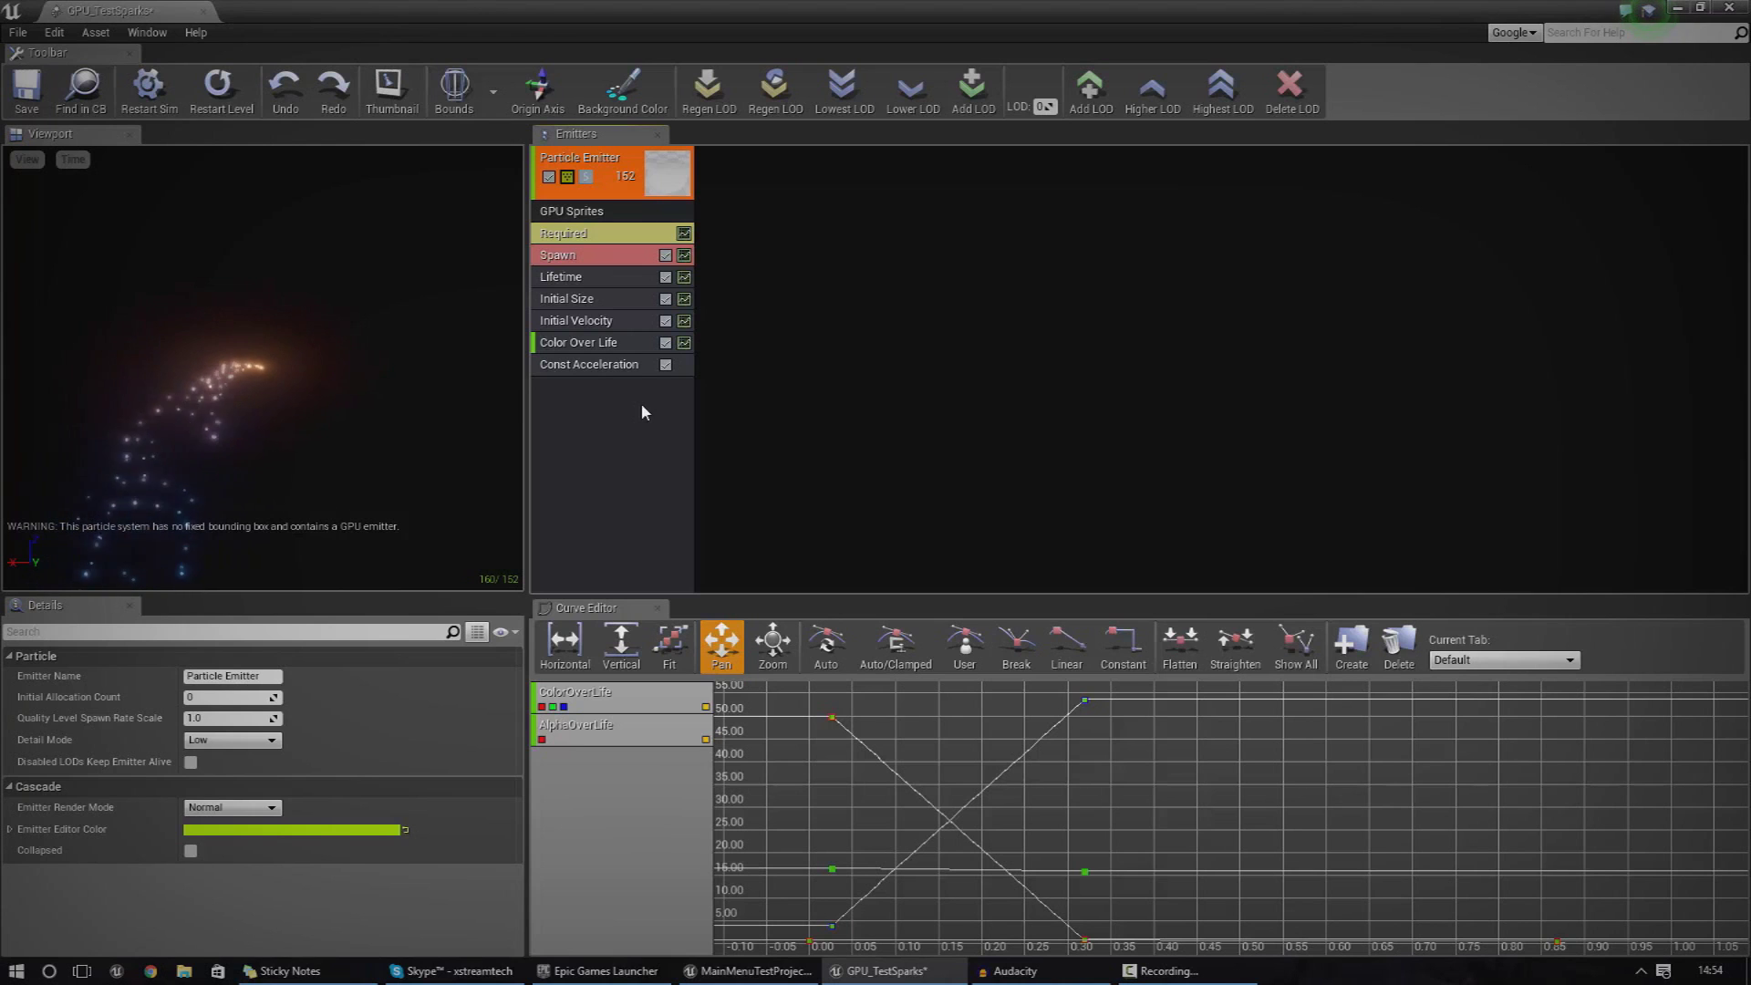
Save the GPU_TestSparks particle system and close its editor.
{"action": "right_click", "coordinate": [571, 213]}
{"action": "left_click", "coordinate": [597, 467]}
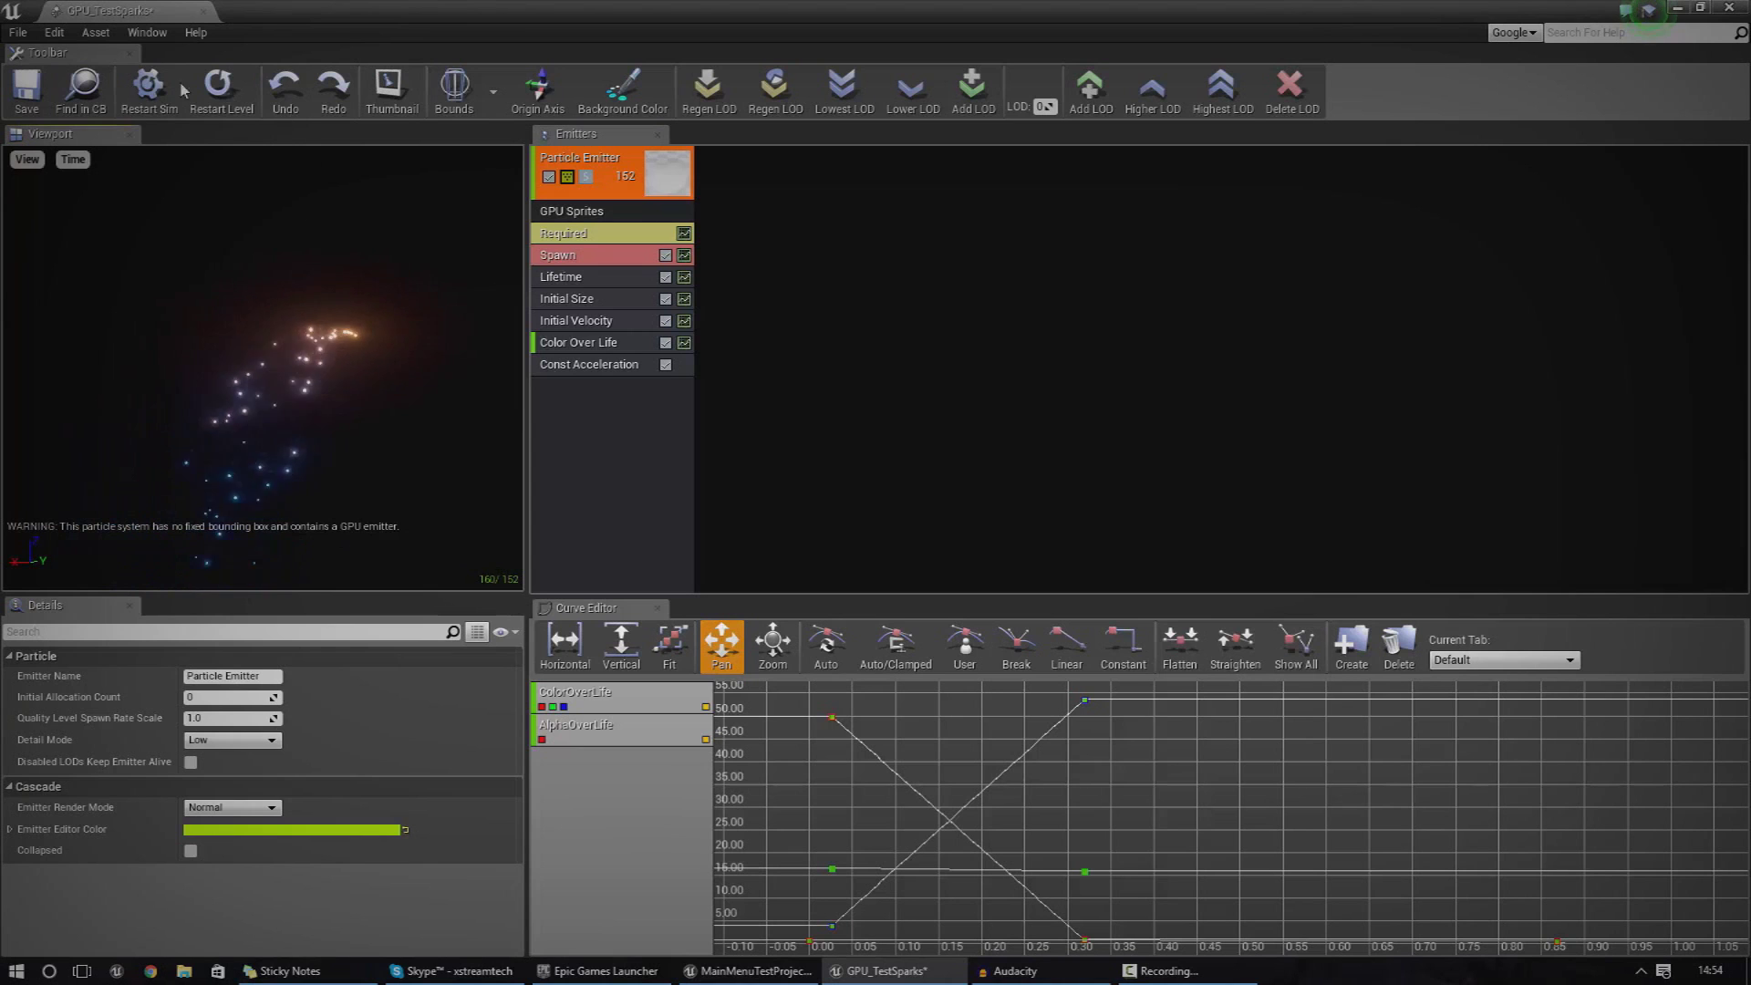
{"action": "left_click", "coordinate": [36, 107]}
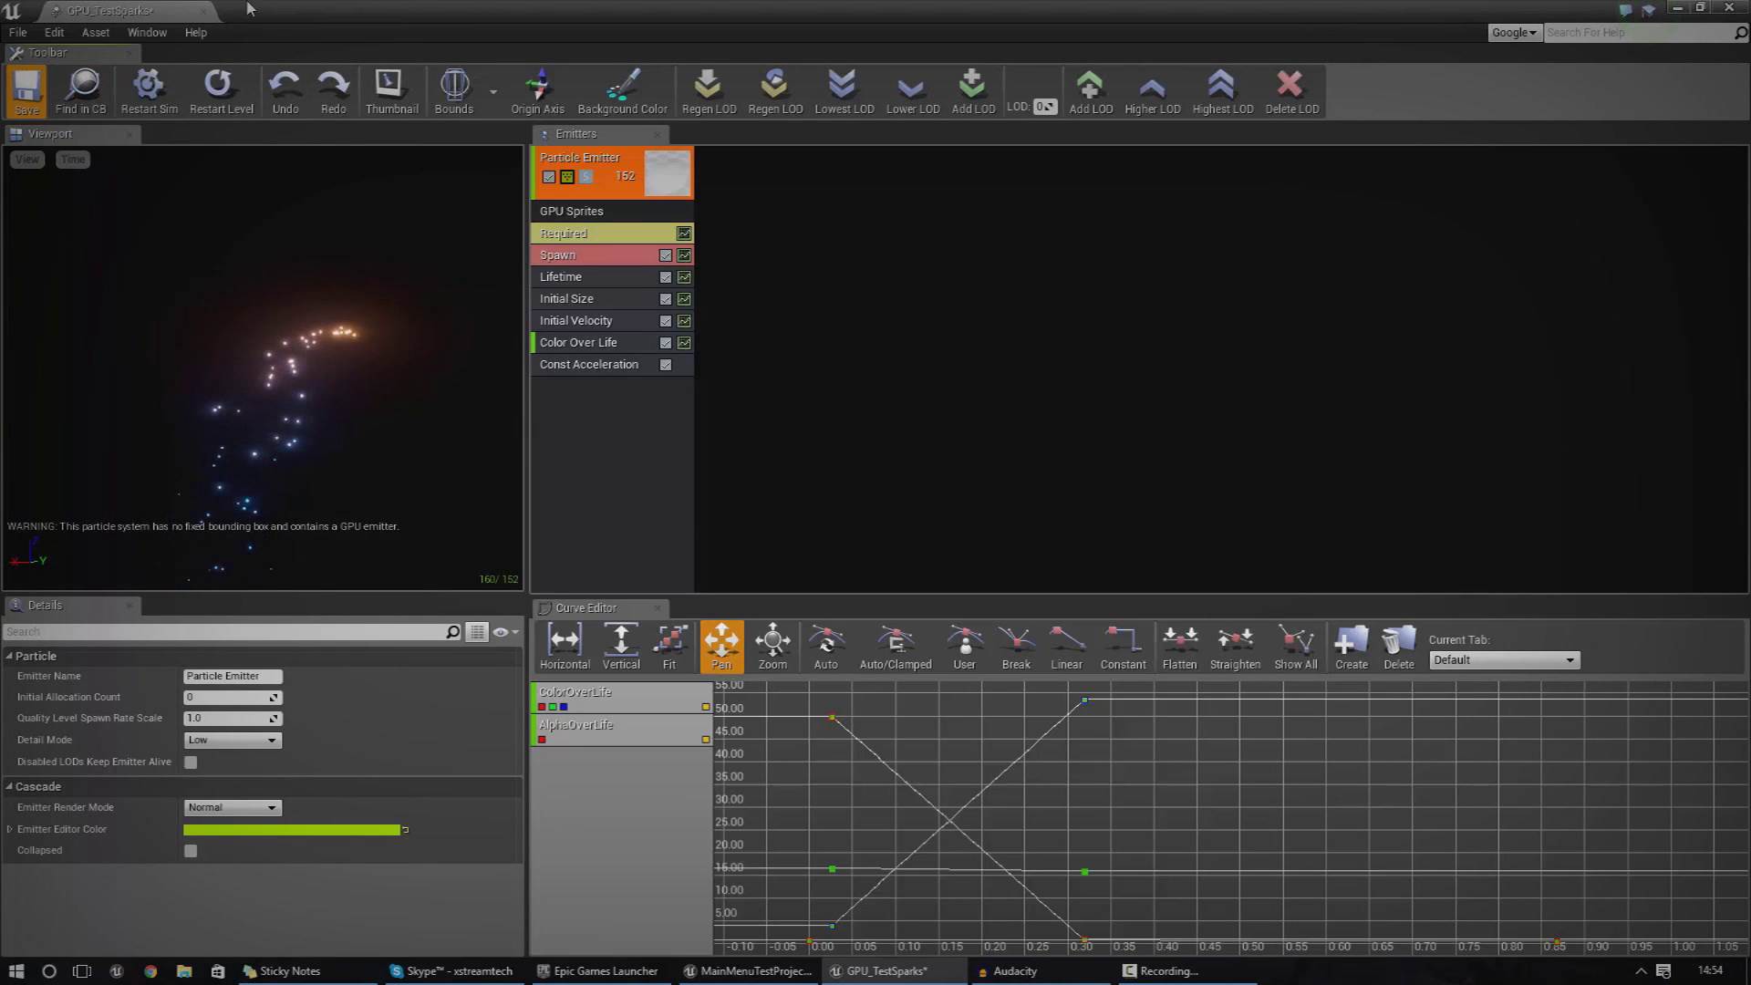
{"action": "left_click", "coordinate": [203, 10]}
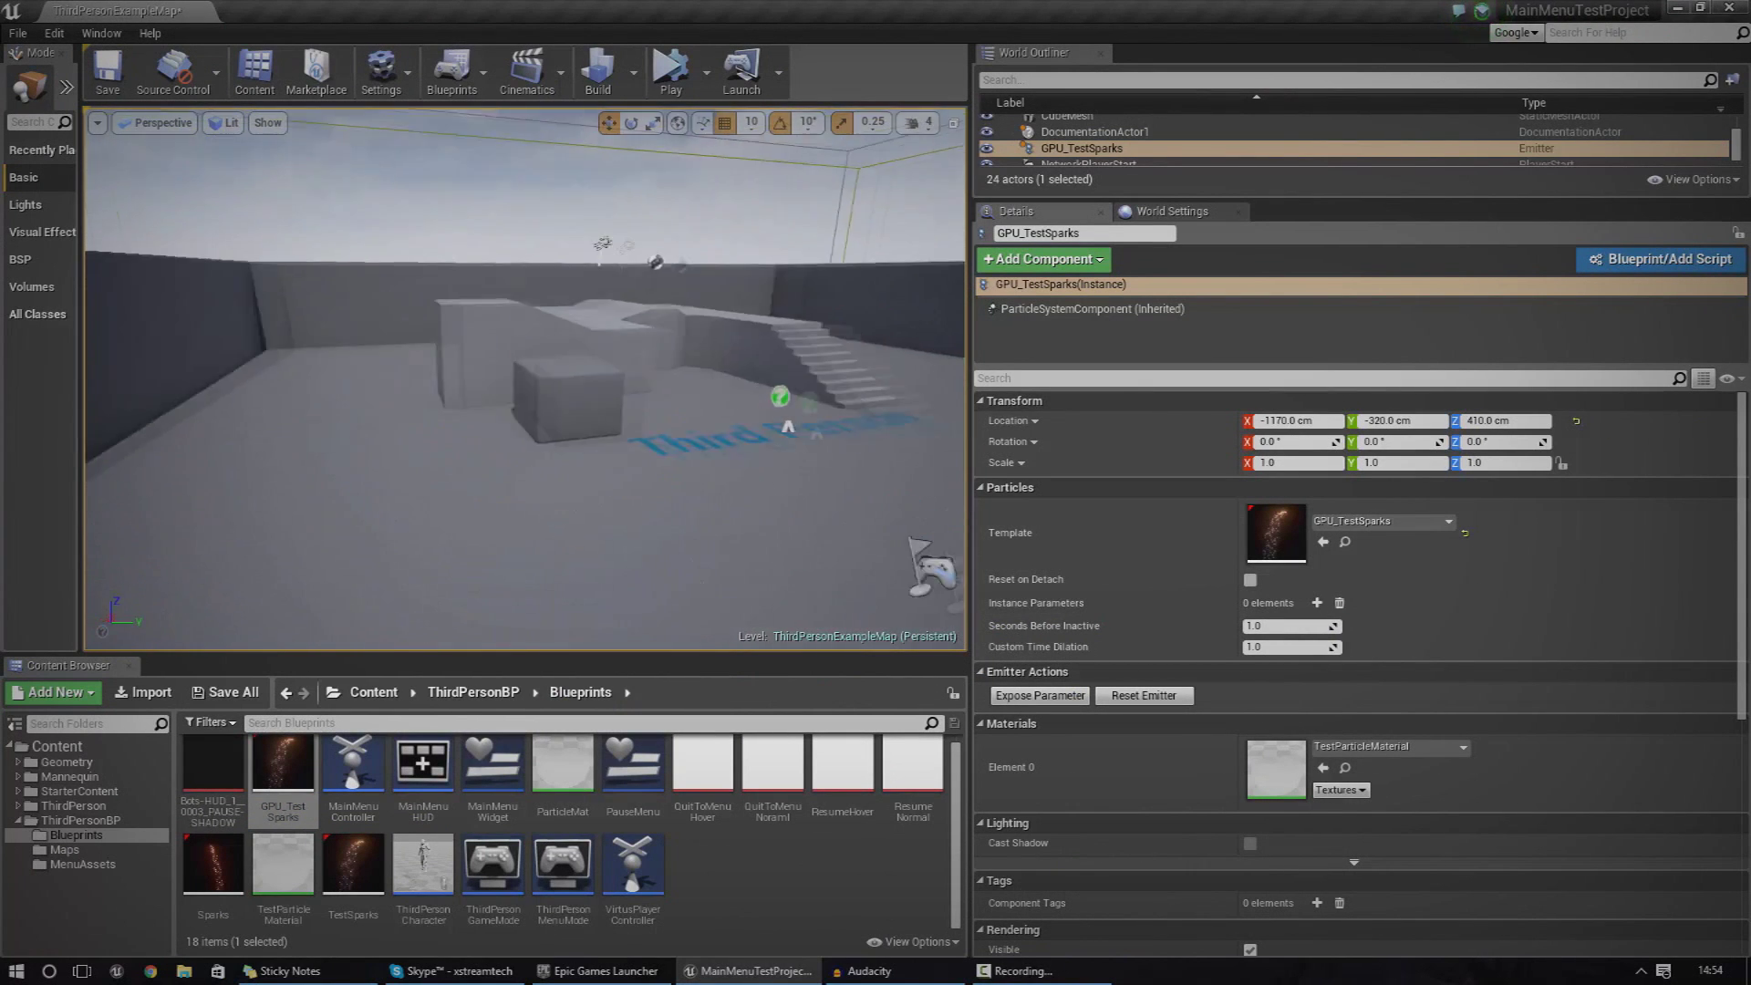
Compare the TestSparks and GPU_TestSparks emitters in the level from several angles, selecting each one in turn.
{"action": "right_click_drag", "start_coordinate": [525, 379], "coordinate": [492, 379]}
{"action": "key", "text": "d"}
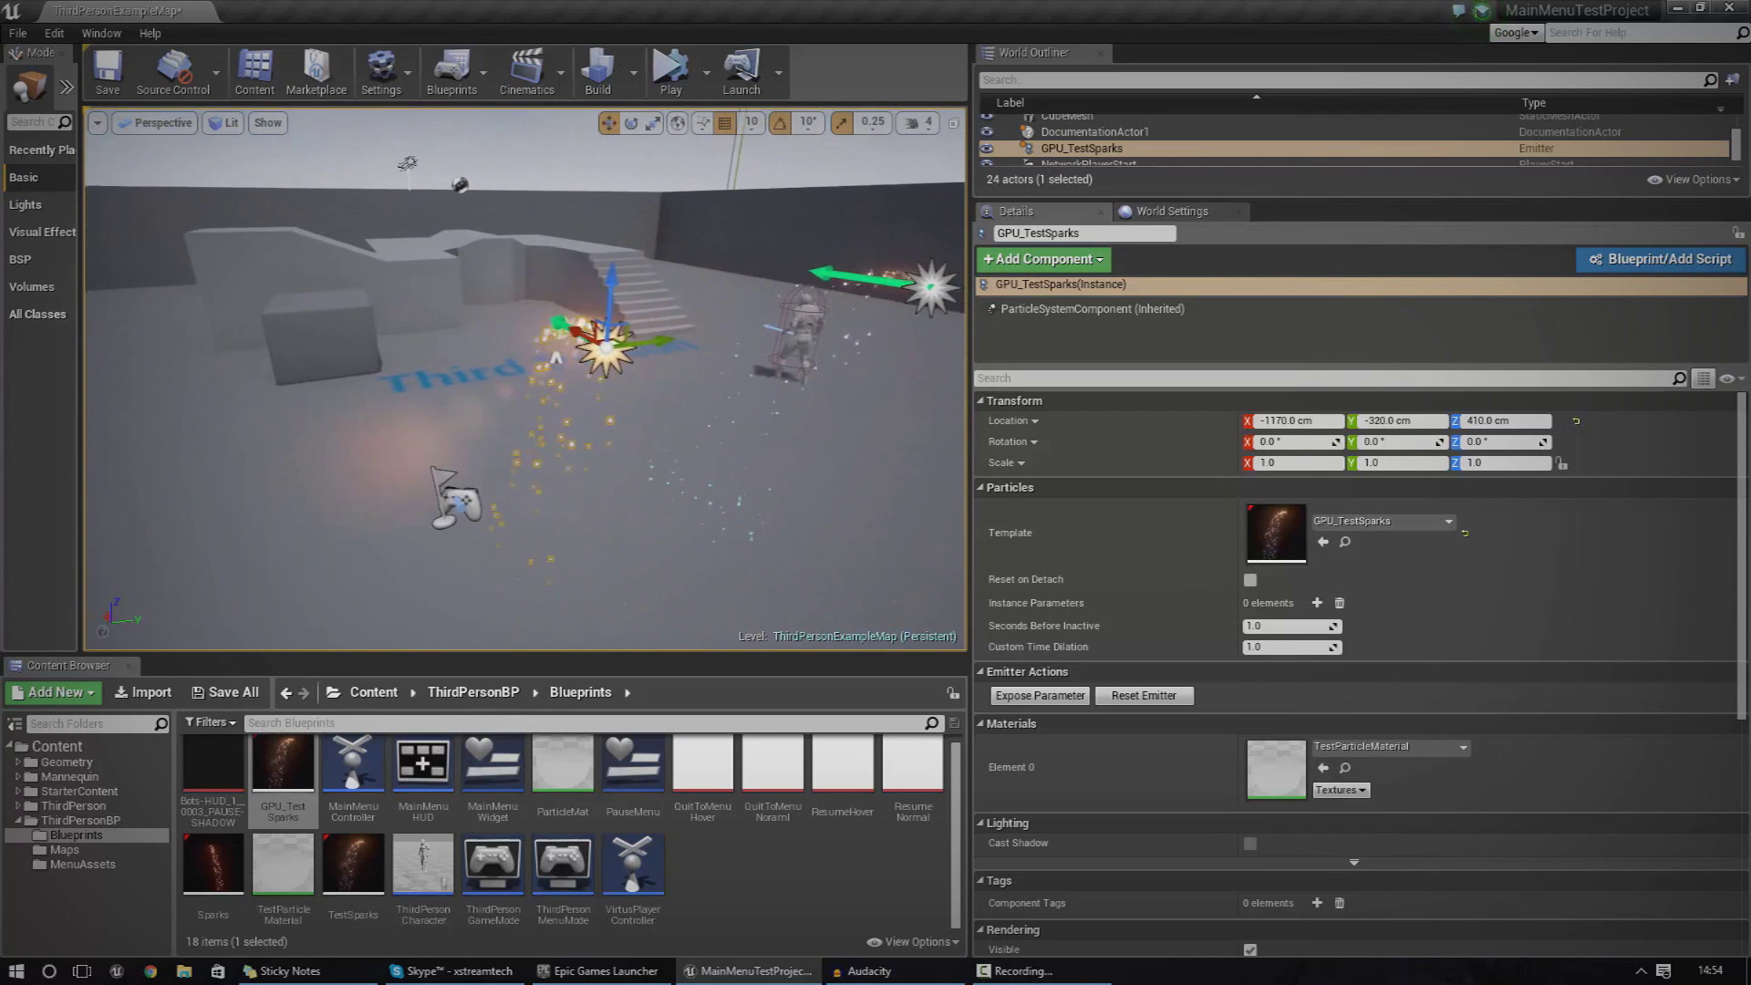
{"action": "key", "text": "d"}
{"action": "mouse_move", "coordinate": [525, 380]}
{"action": "right_mouse_down"}
{"action": "mouse_move", "coordinate": [438, 379]}
{"action": "mouse_move", "coordinate": [511, 372]}
{"action": "right_mouse_up"}
{"action": "key", "text": "a"}
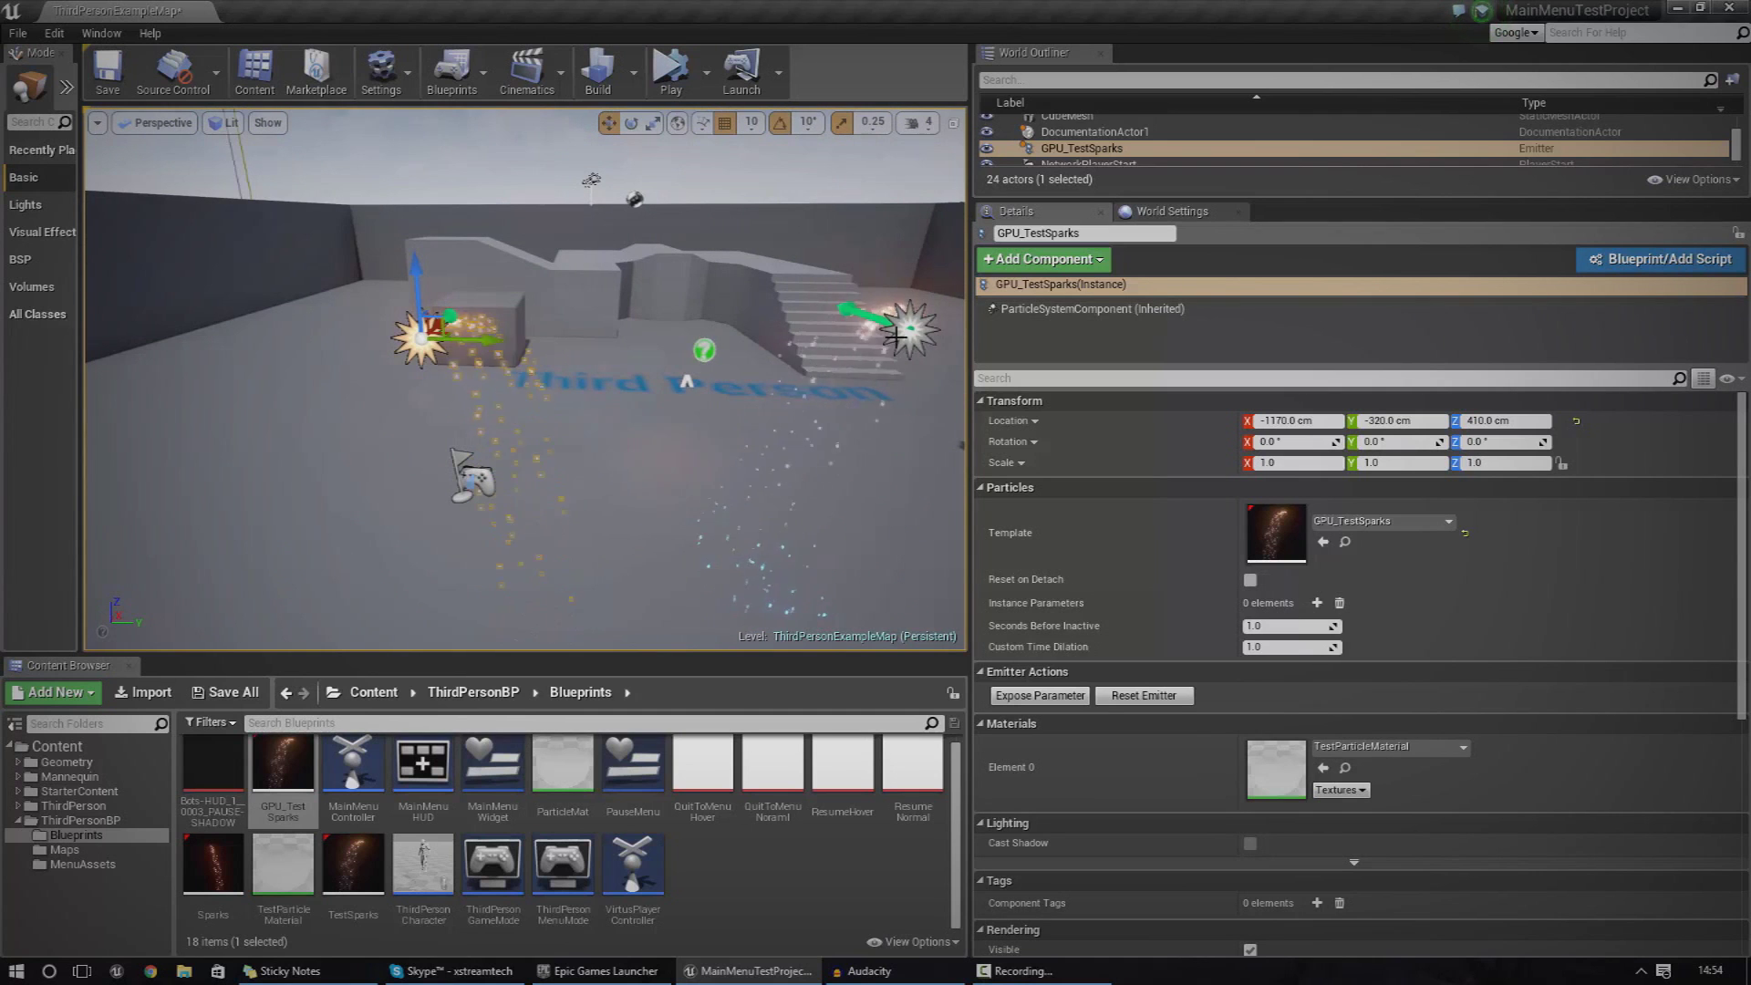
{"action": "right_click_drag", "start_coordinate": [767, 392], "coordinate": [706, 390]}
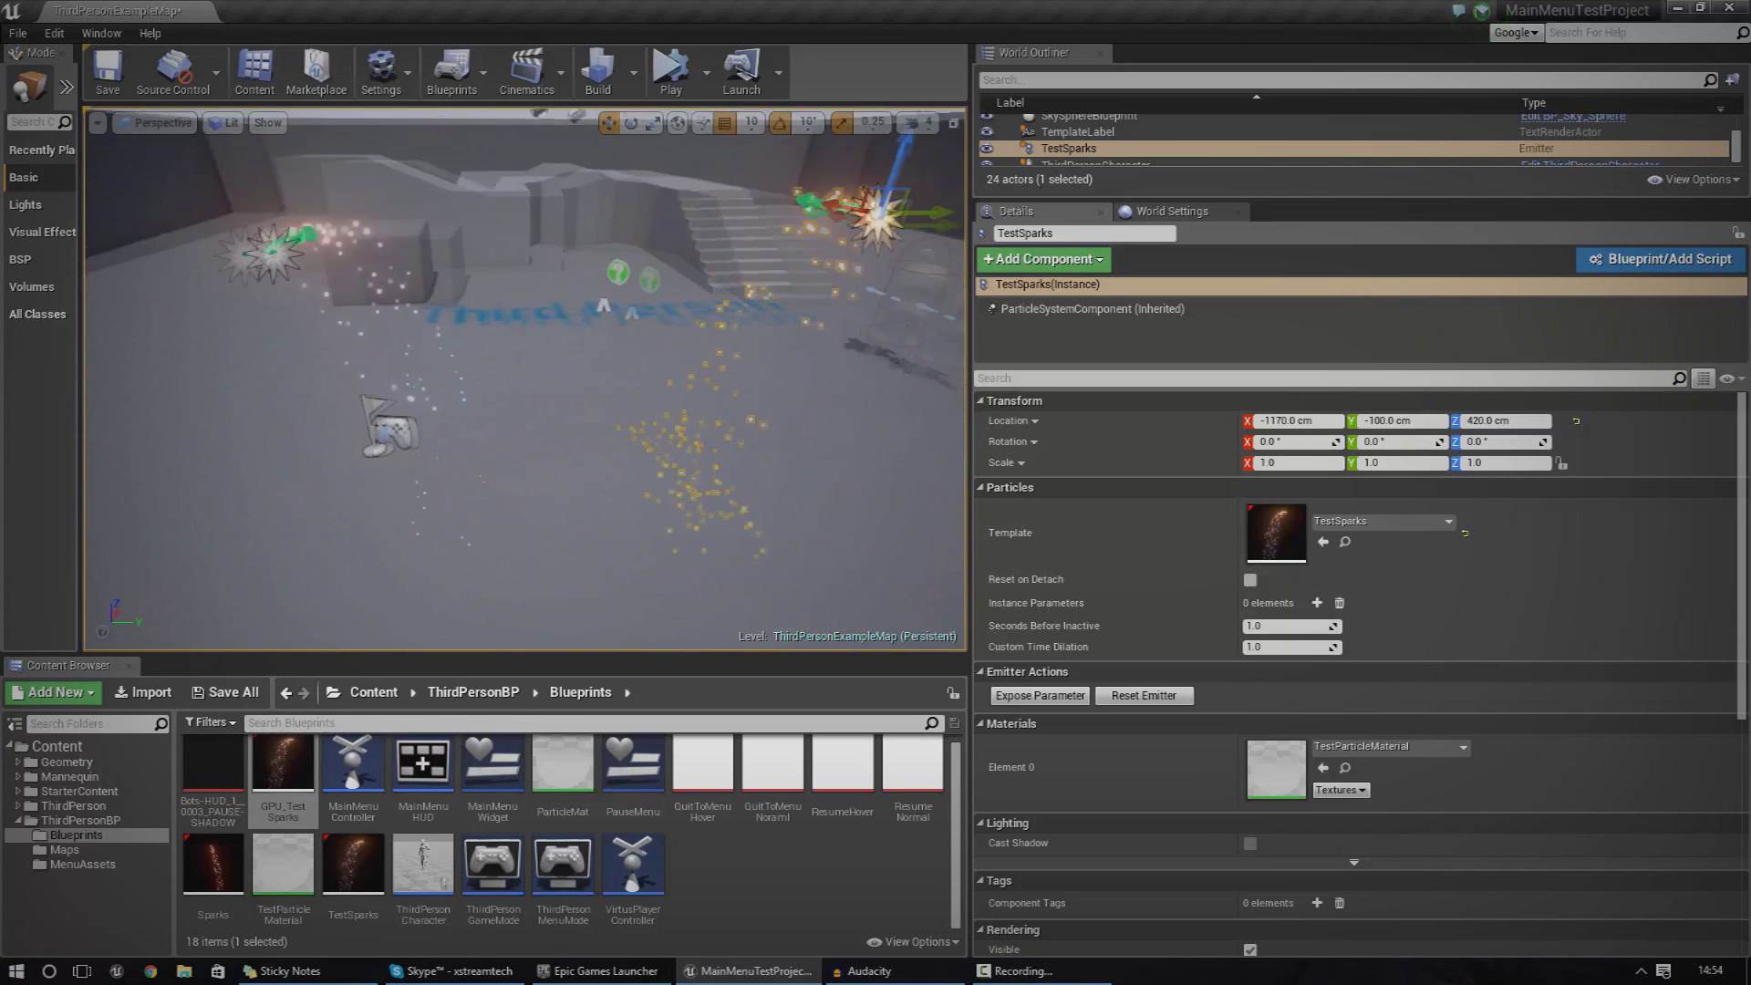
{"action": "right_click_drag", "start_coordinate": [583, 392], "coordinate": [523, 382]}
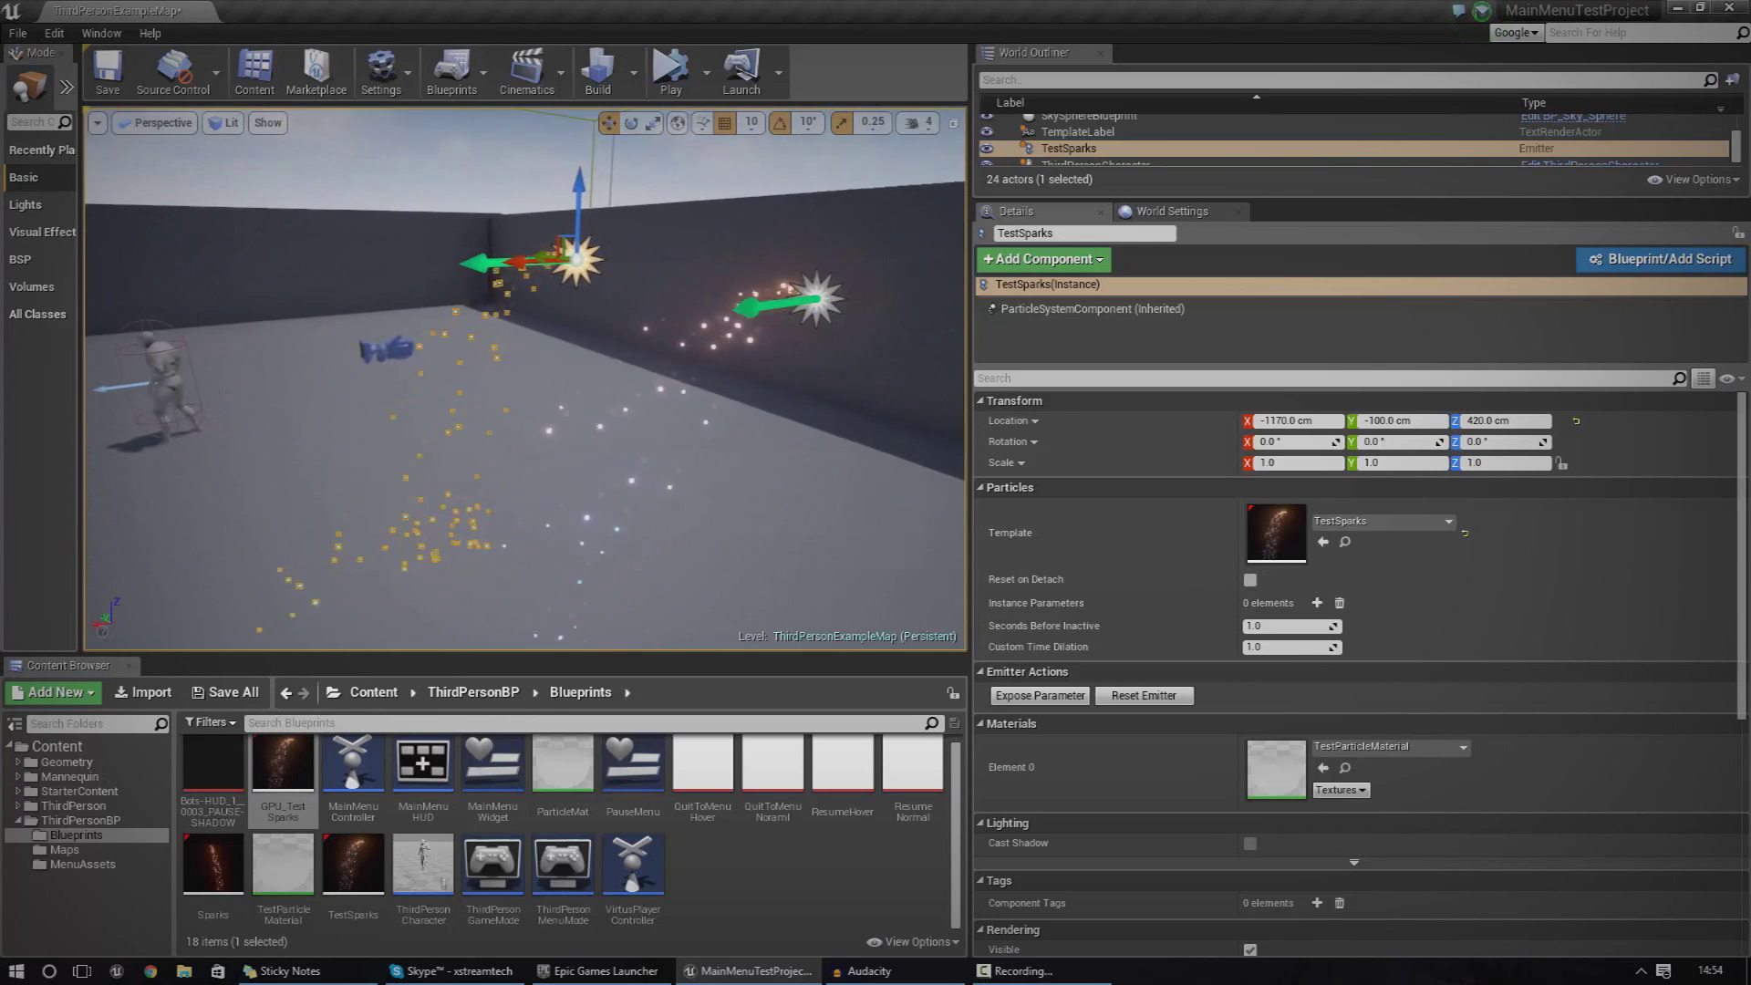
{"action": "right_click_drag", "start_coordinate": [525, 379], "coordinate": [483, 387]}
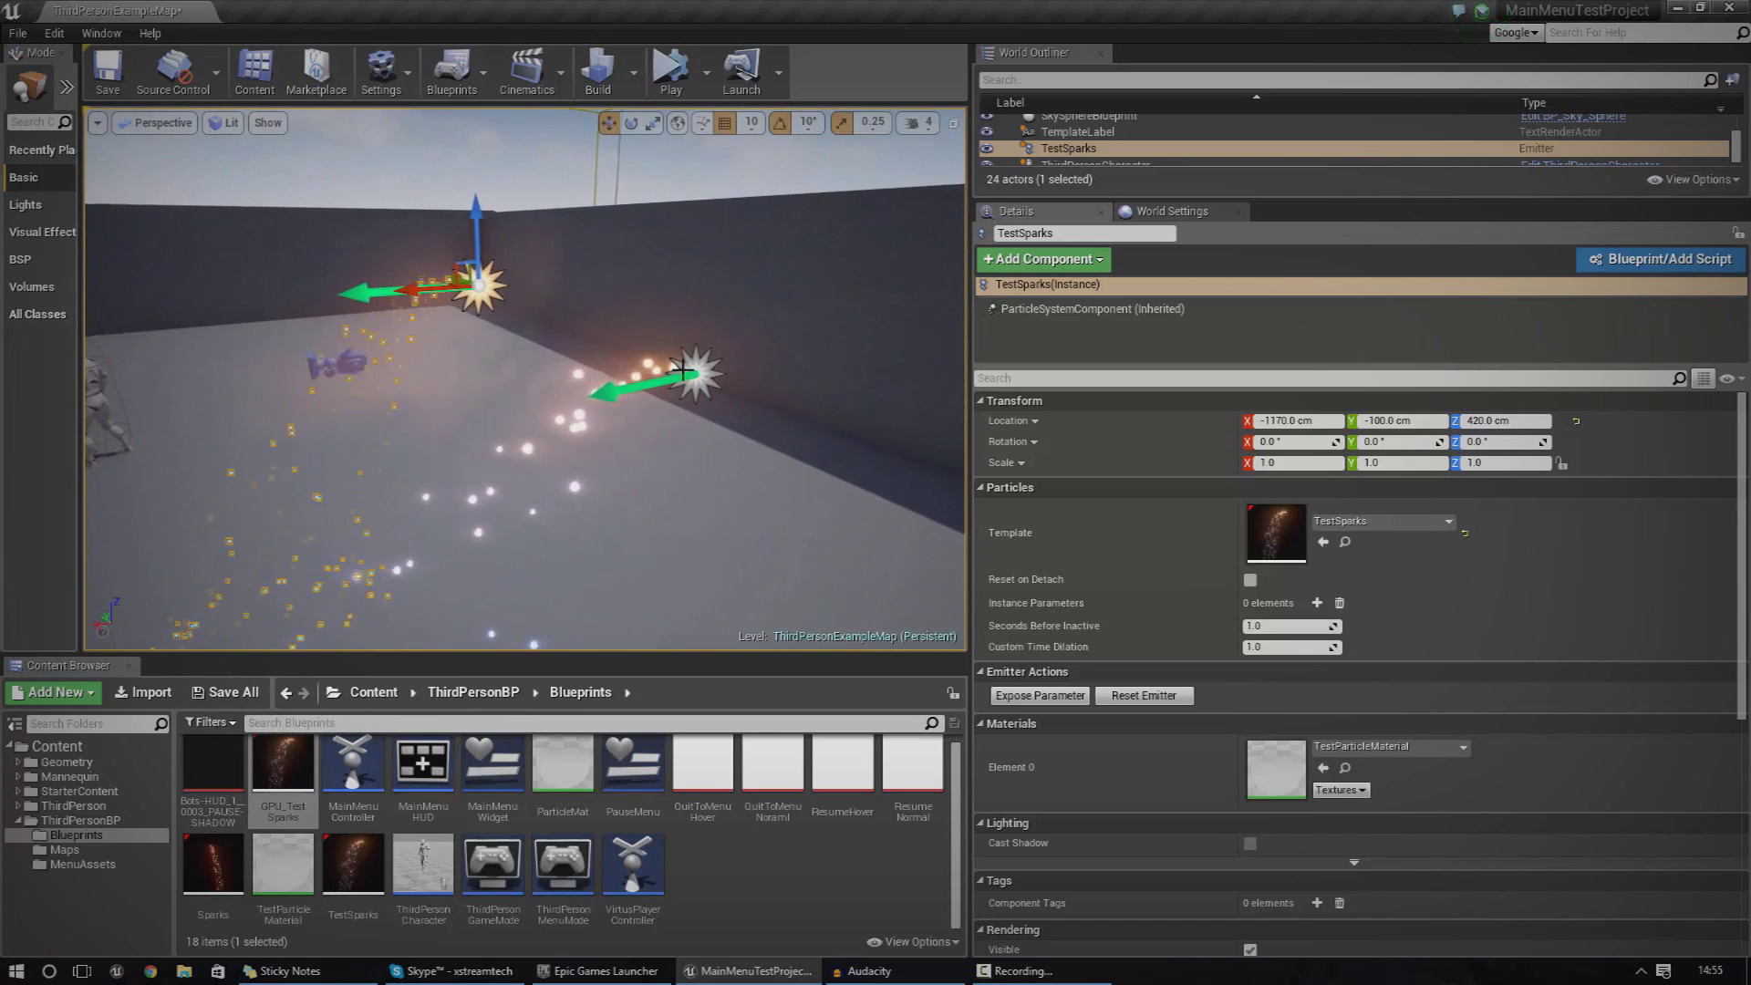
{"action": "left_click", "coordinate": [699, 375]}
{"action": "left_click", "coordinate": [488, 292]}
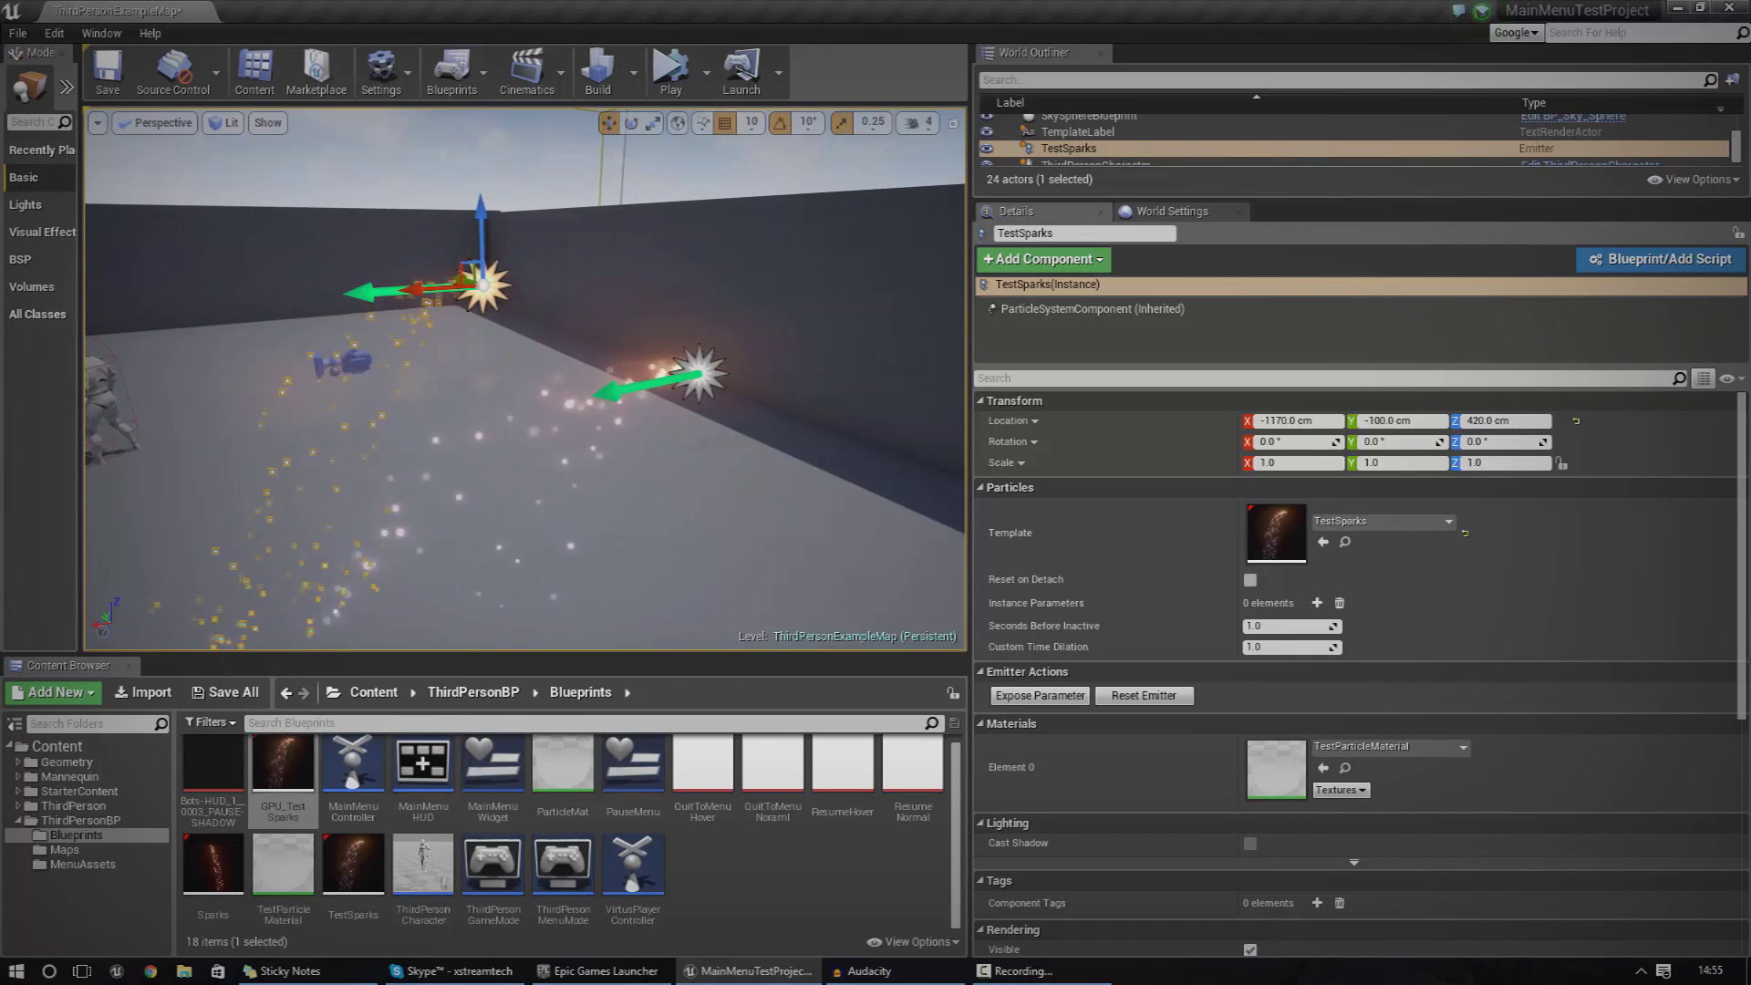
{"action": "left_click", "coordinate": [697, 374]}
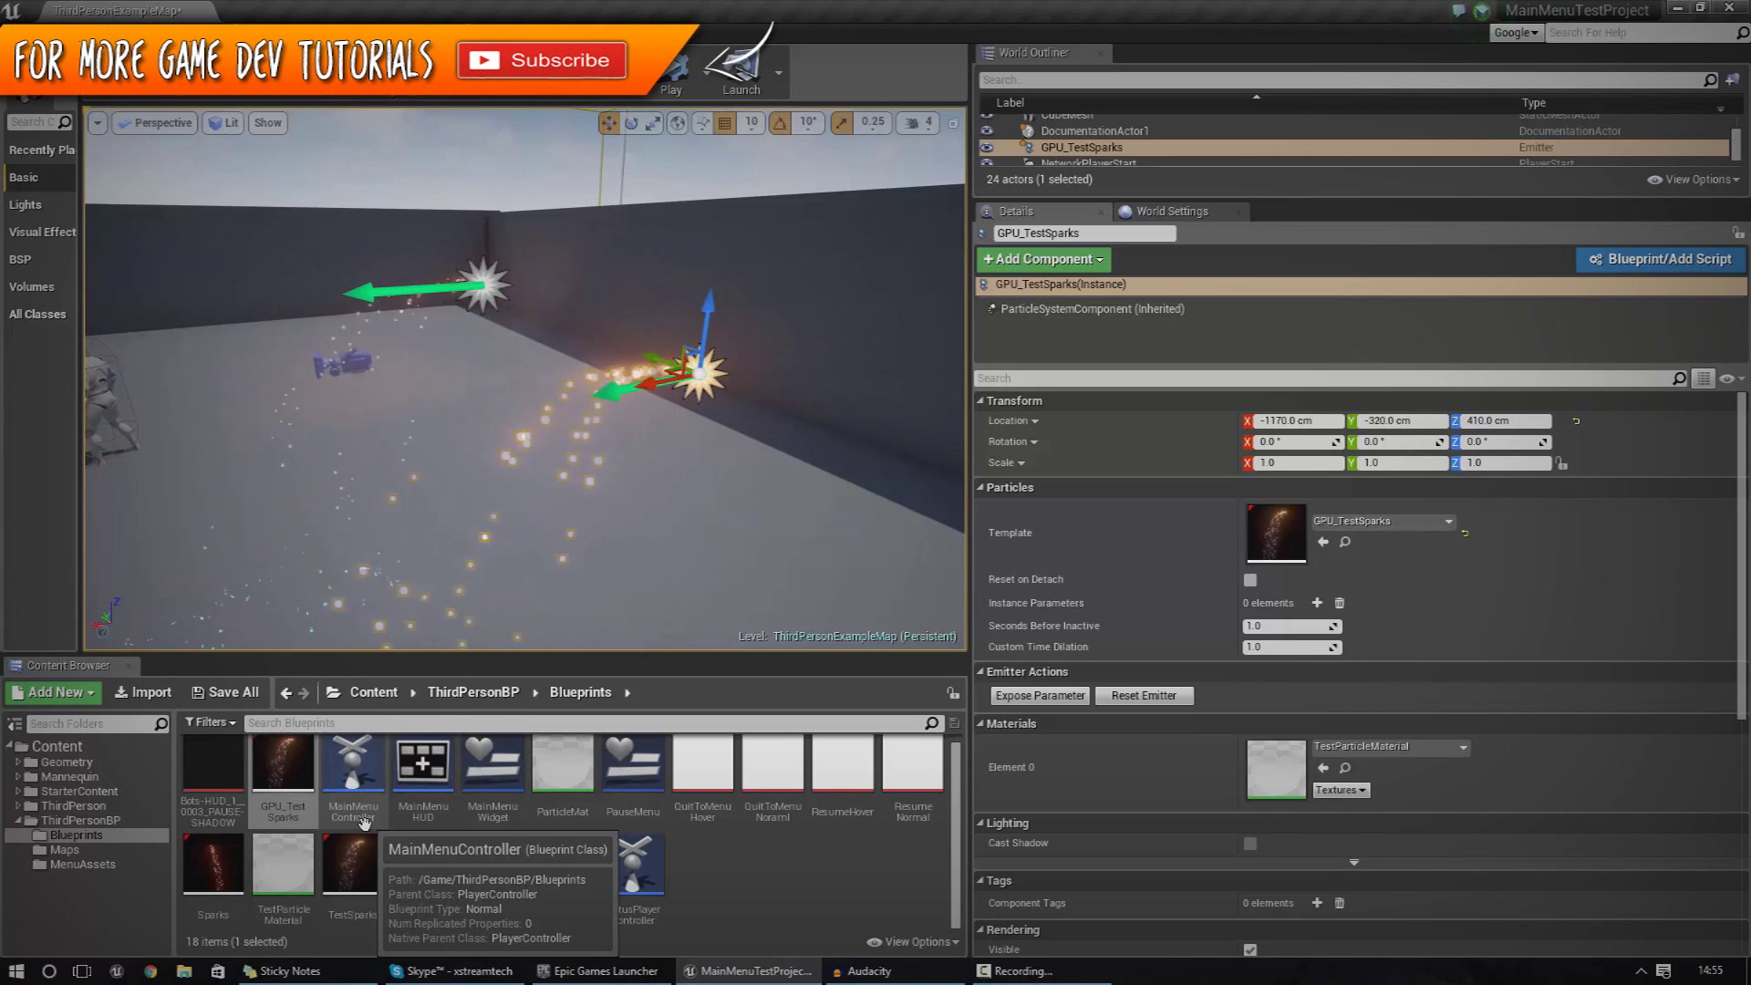
{"action": "right_click_drag", "start_coordinate": [747, 547], "coordinate": [629, 547]}
Open the GPU_TestSparks particle system and set the constant Spawn rate of its Particle Emitter to 2500.
{"action": "double_click", "coordinate": [284, 766]}
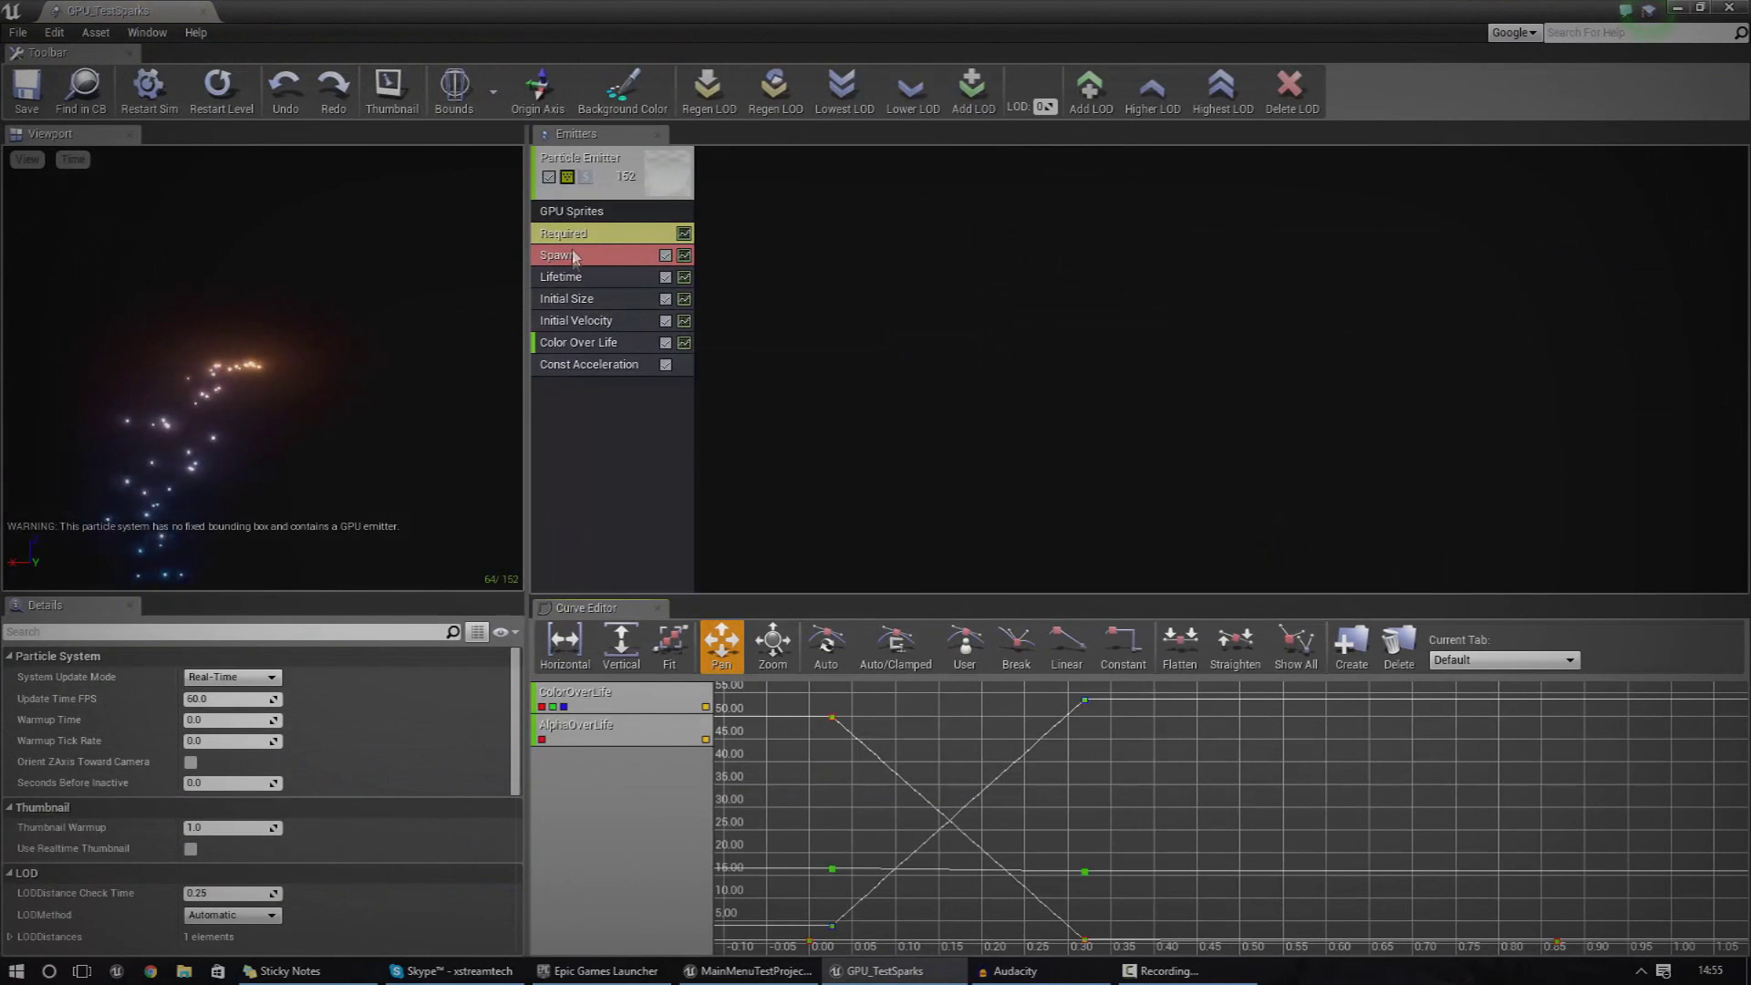
{"action": "left_click", "coordinate": [574, 257]}
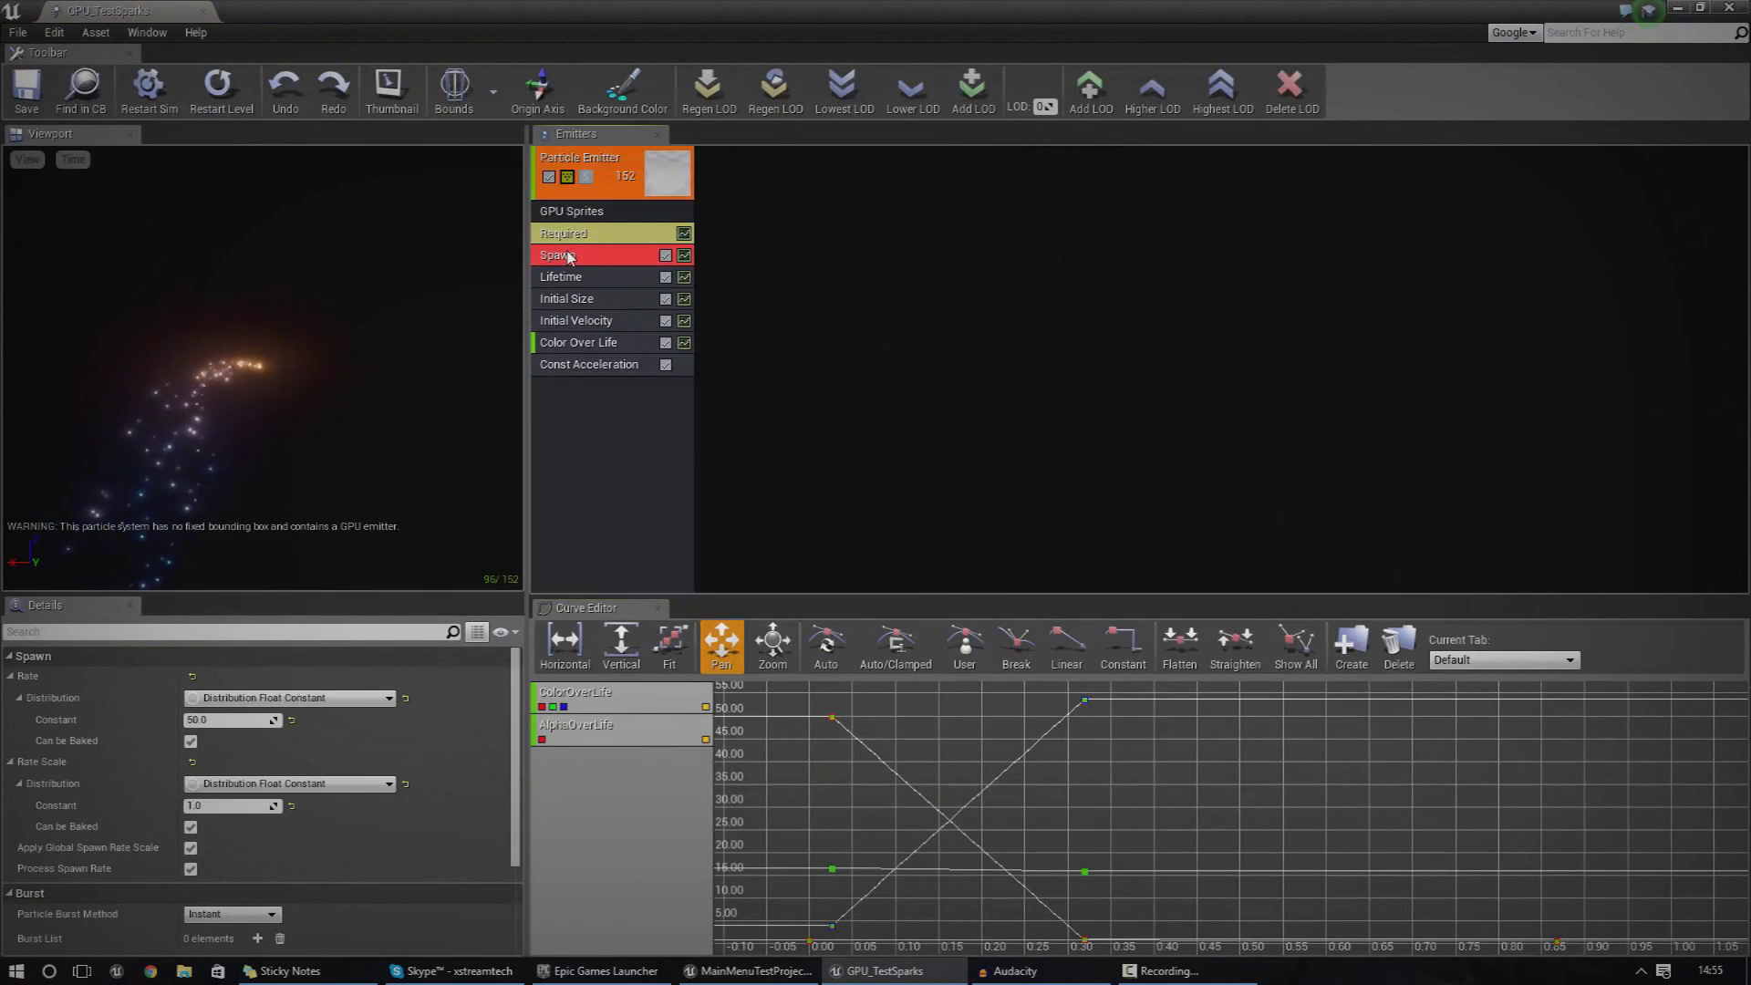
{"action": "left_click", "coordinate": [237, 715]}
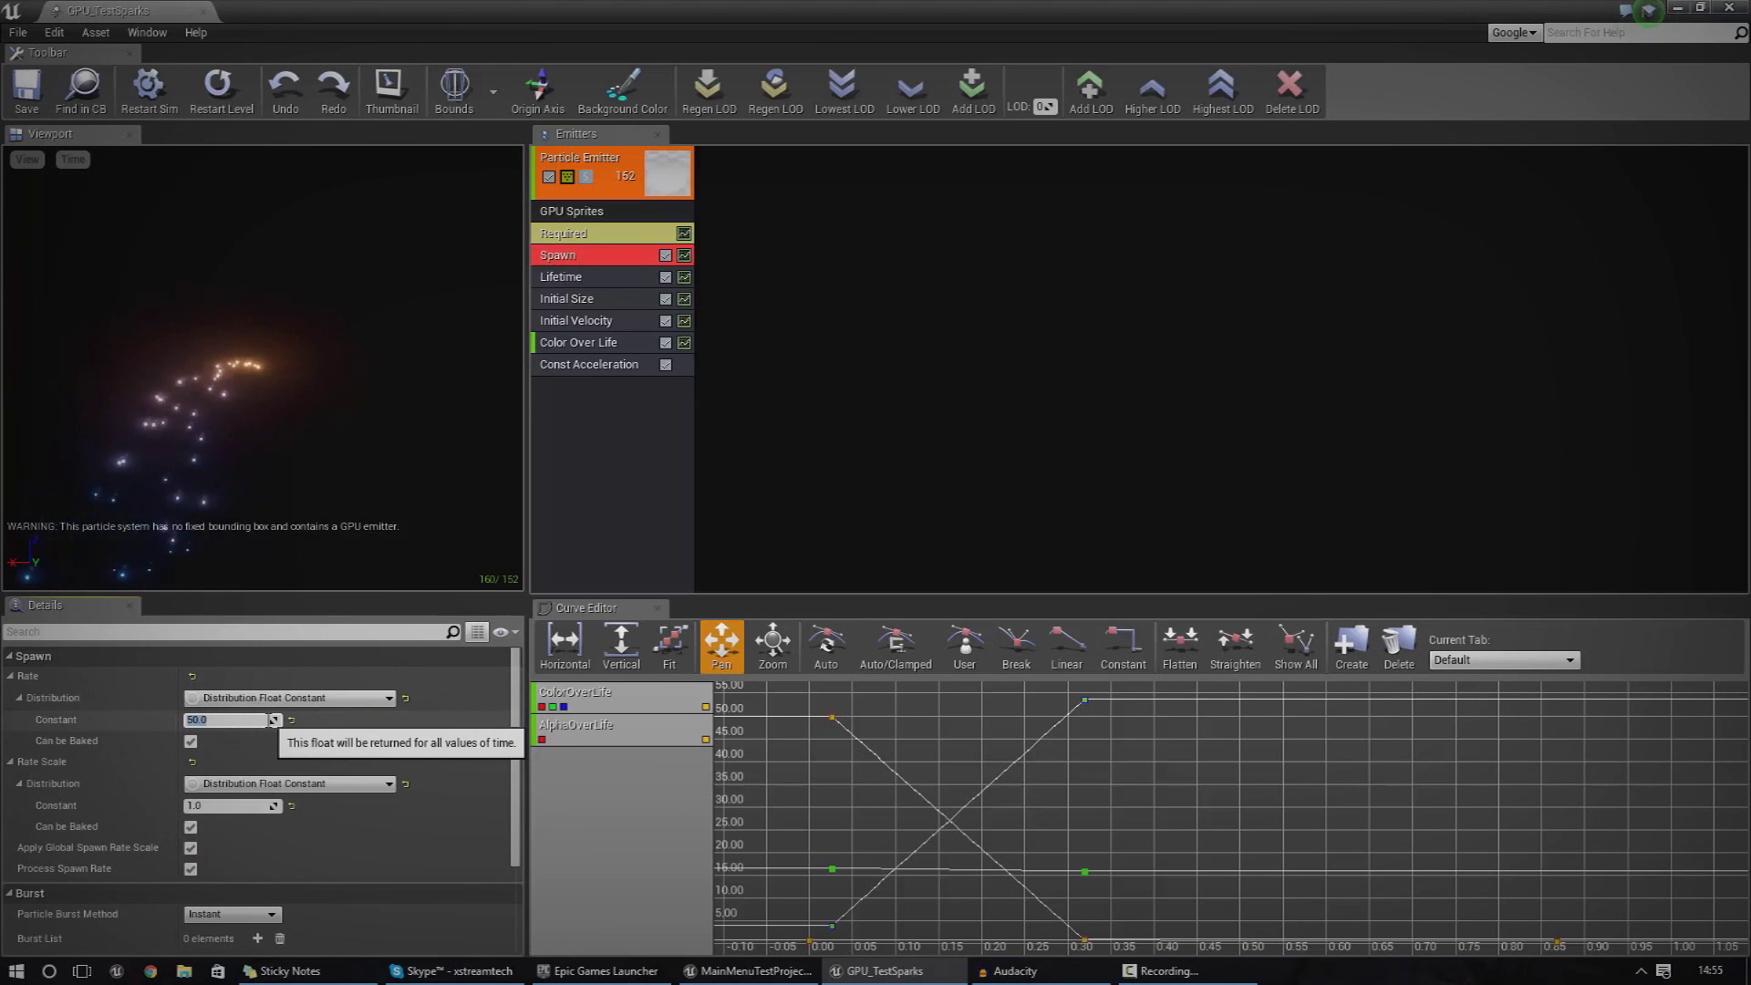
{"action": "type", "text": "2500"}
{"action": "key", "text": "Return"}
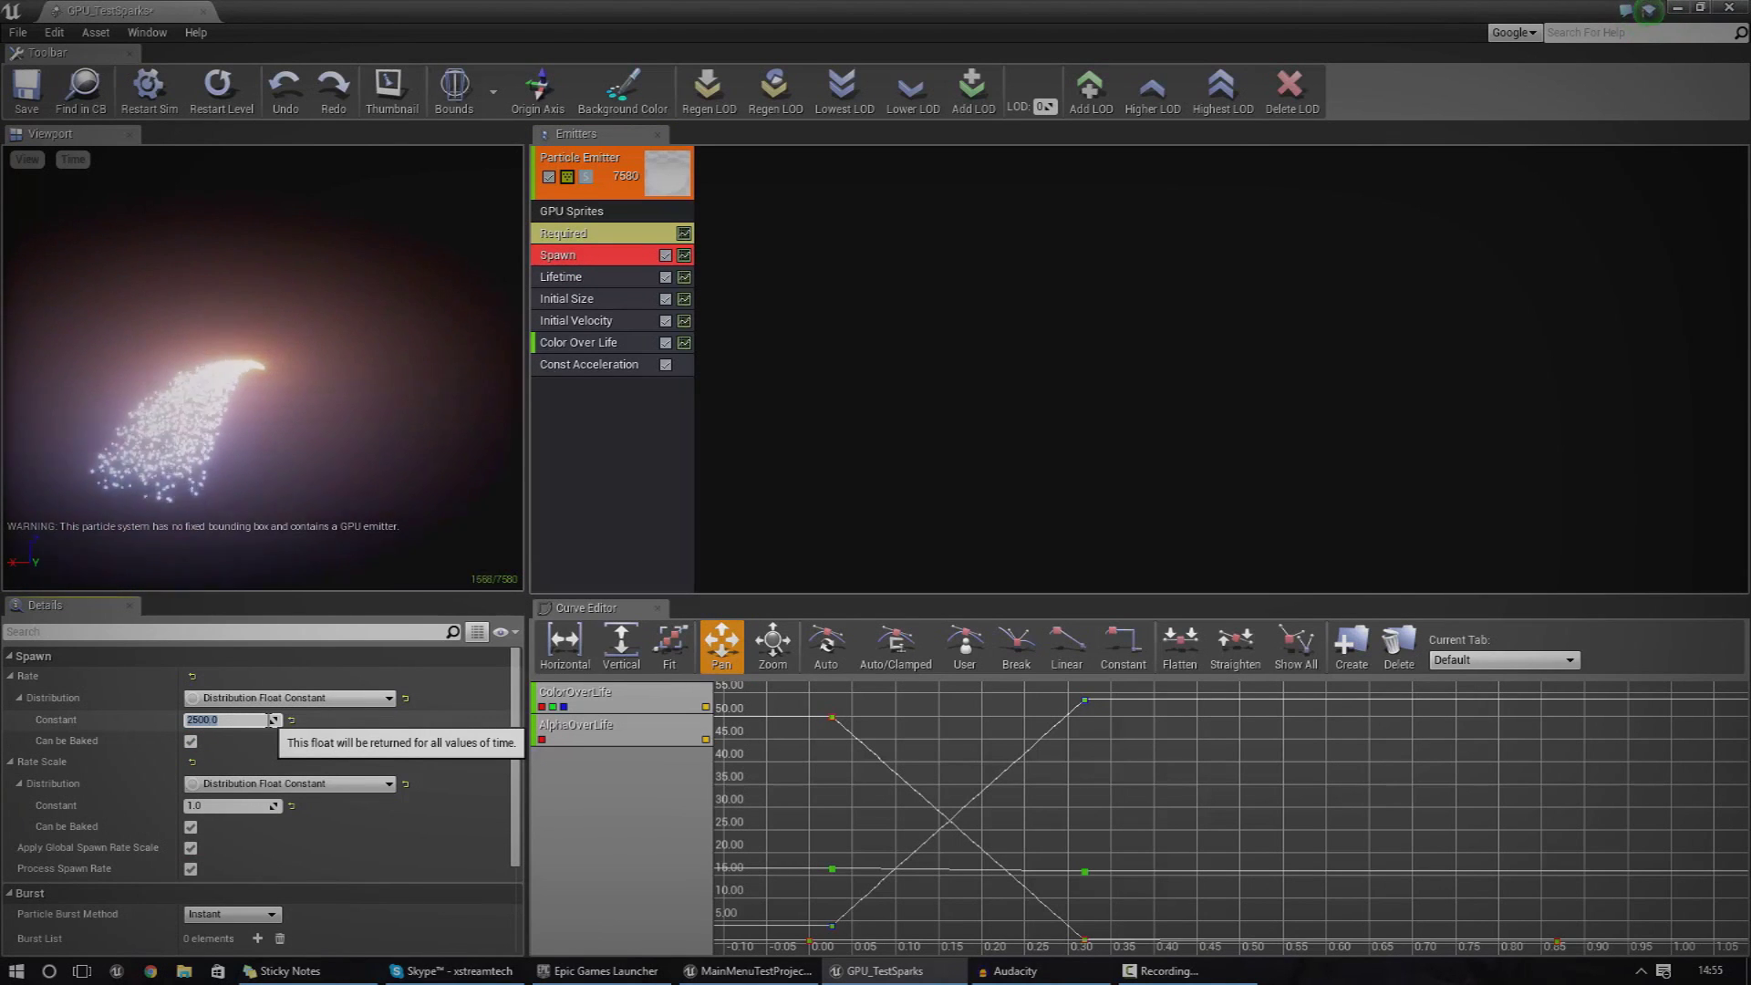
{"action": "left_click_drag", "start_coordinate": [321, 272], "coordinate": [373, 275]}
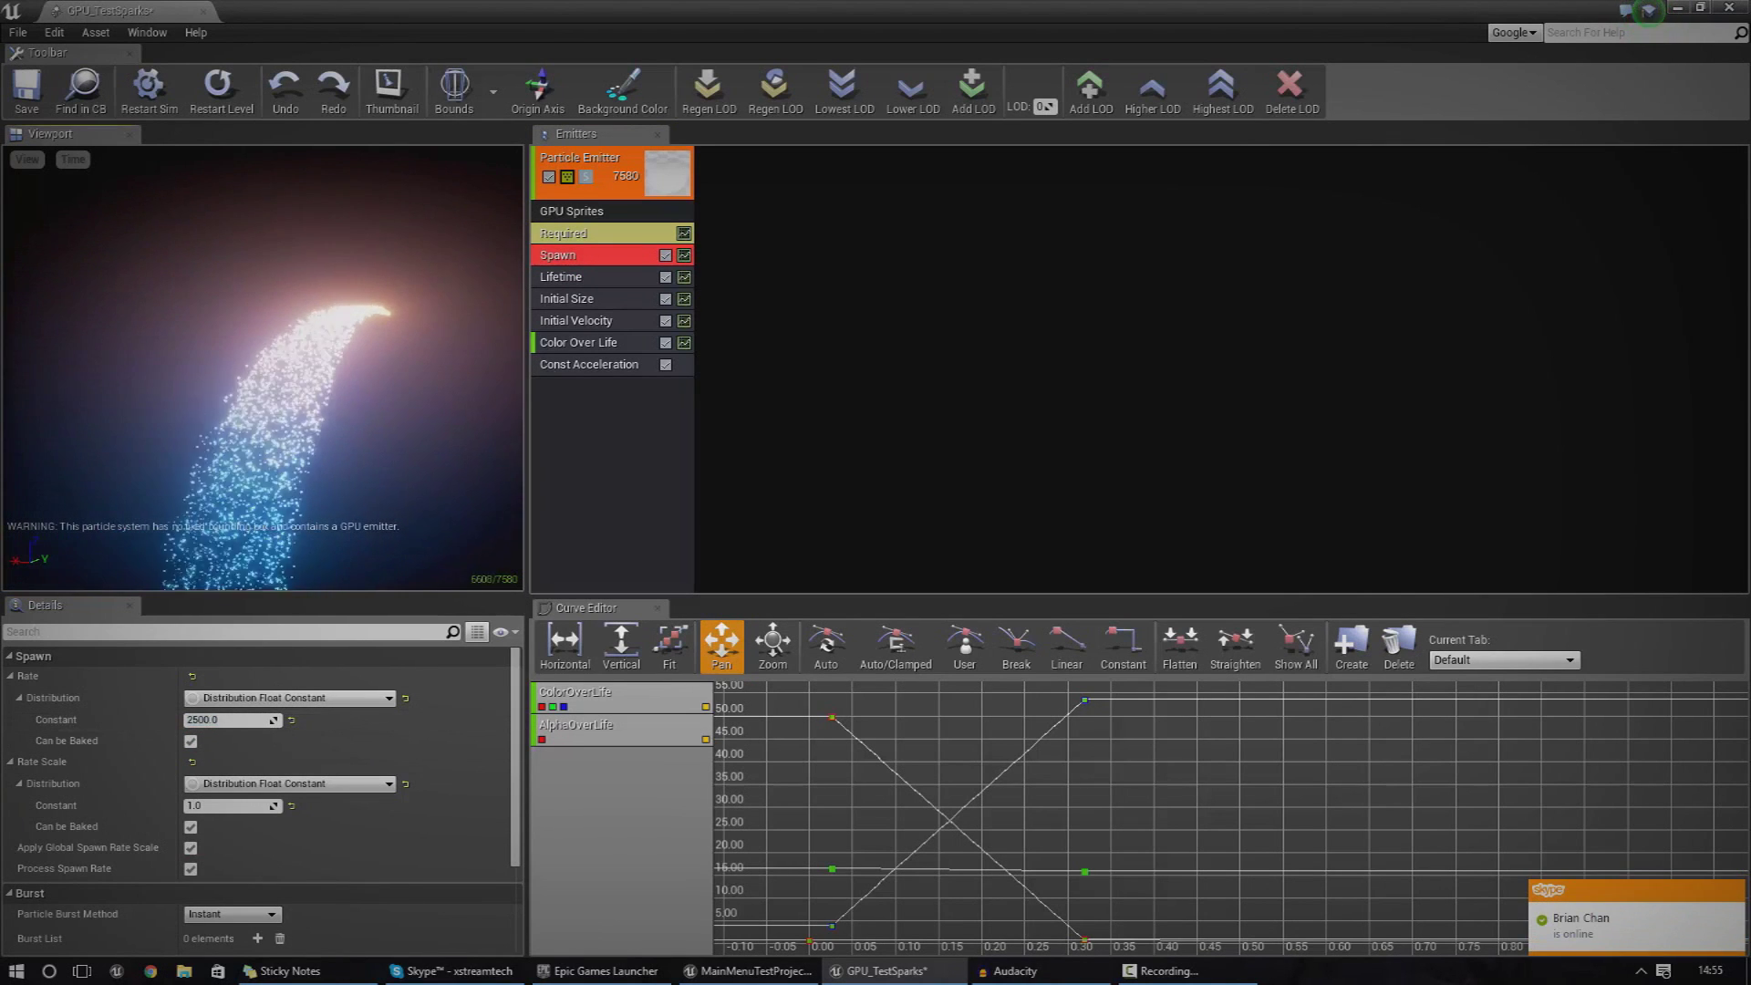
{"action": "left_click", "coordinate": [1734, 894]}
Move the particle editor out of the way and examine the GPU sparks in the level from near and far.
{"action": "left_click_drag", "start_coordinate": [317, 18], "coordinate": [0, 22]}
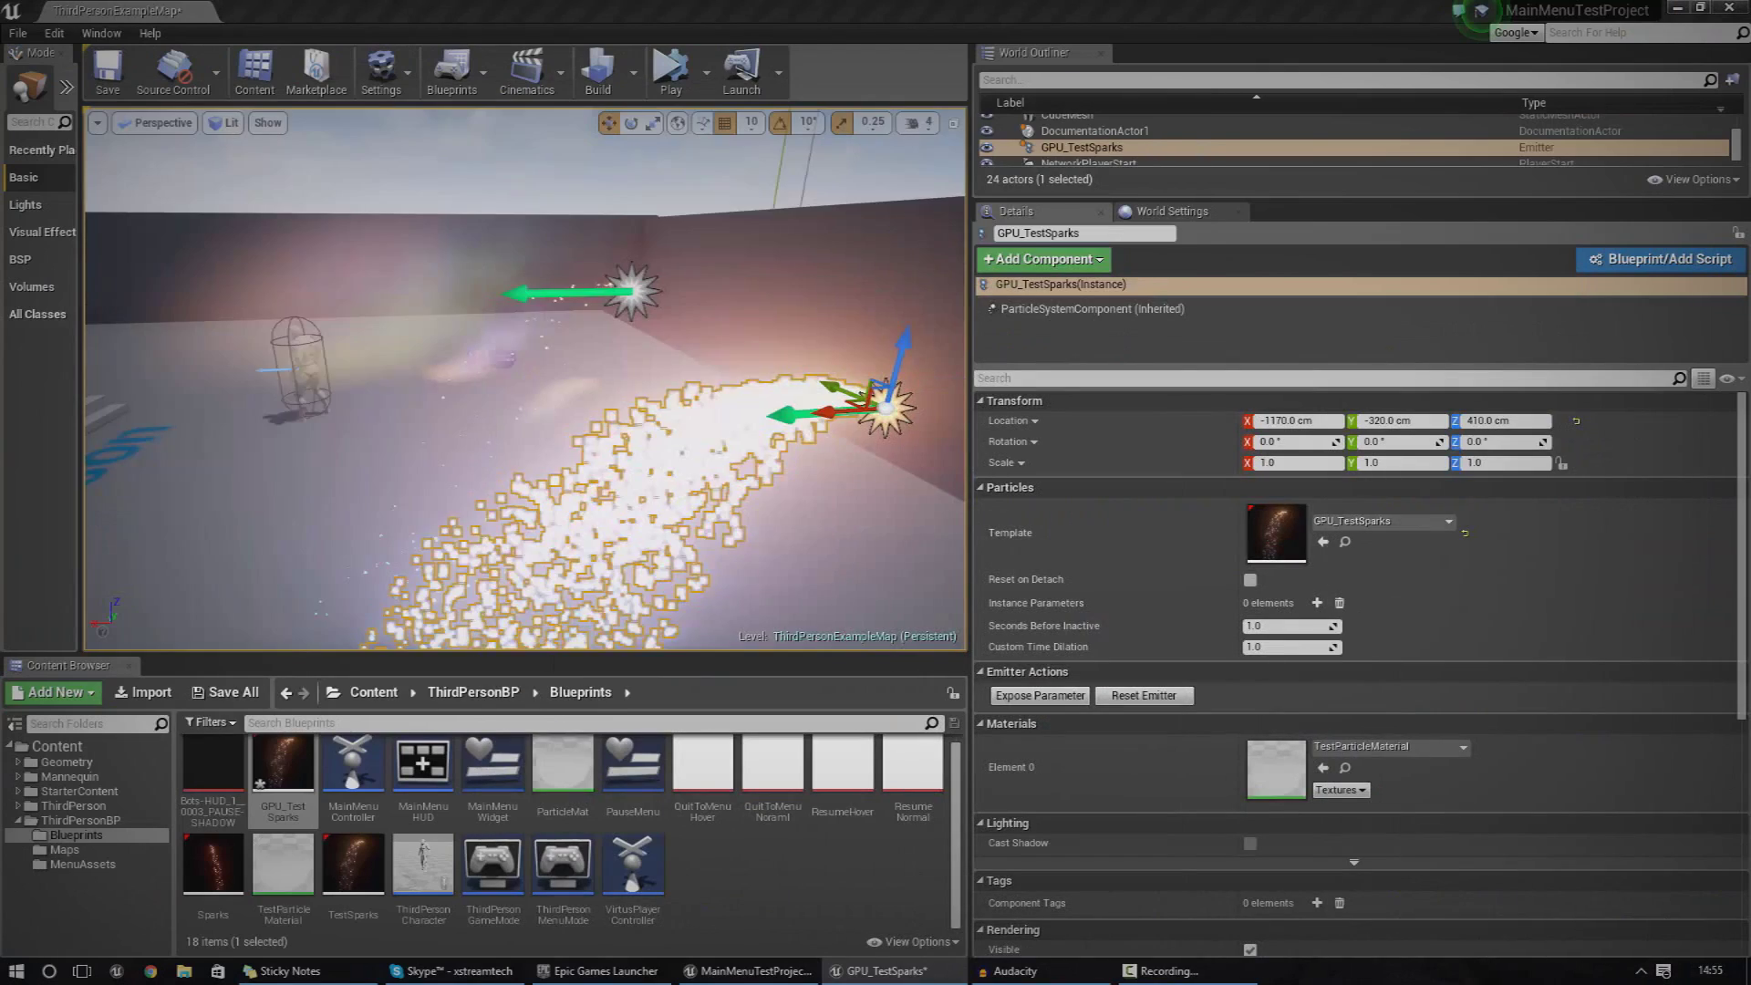
{"action": "left_click", "coordinate": [811, 282]}
{"action": "right_click_drag", "start_coordinate": [812, 283], "coordinate": [768, 235]}
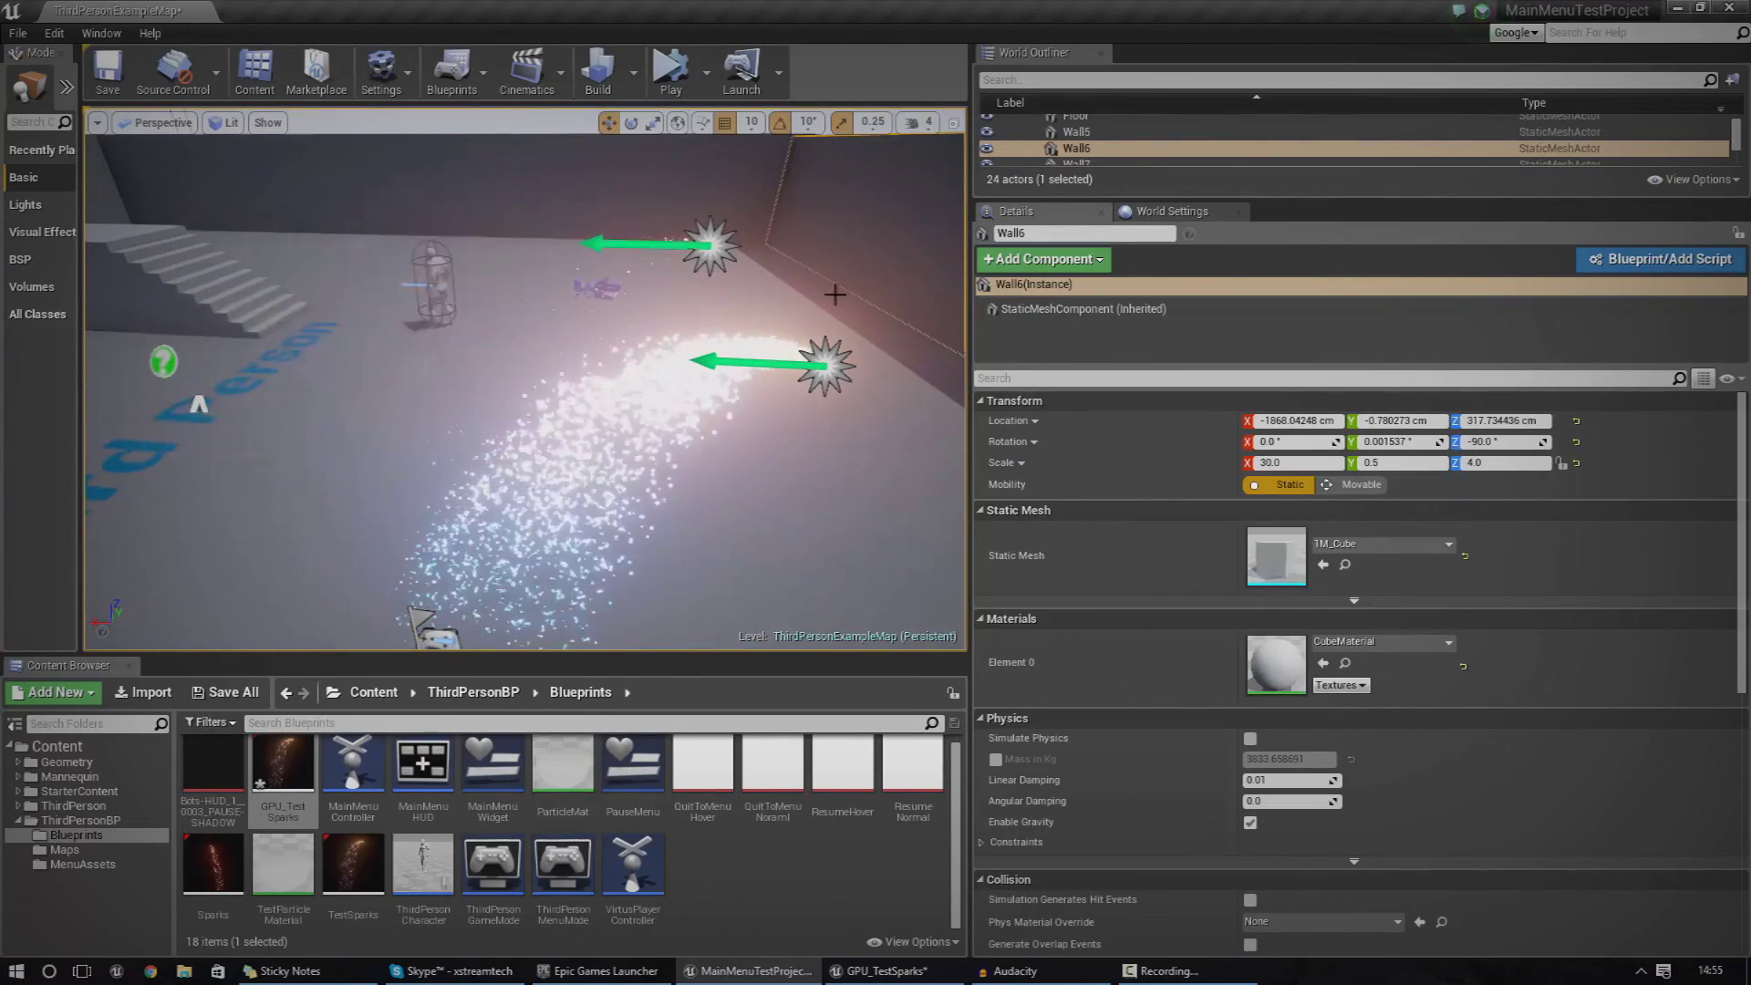
{"action": "left_click", "coordinate": [1746, 342]}
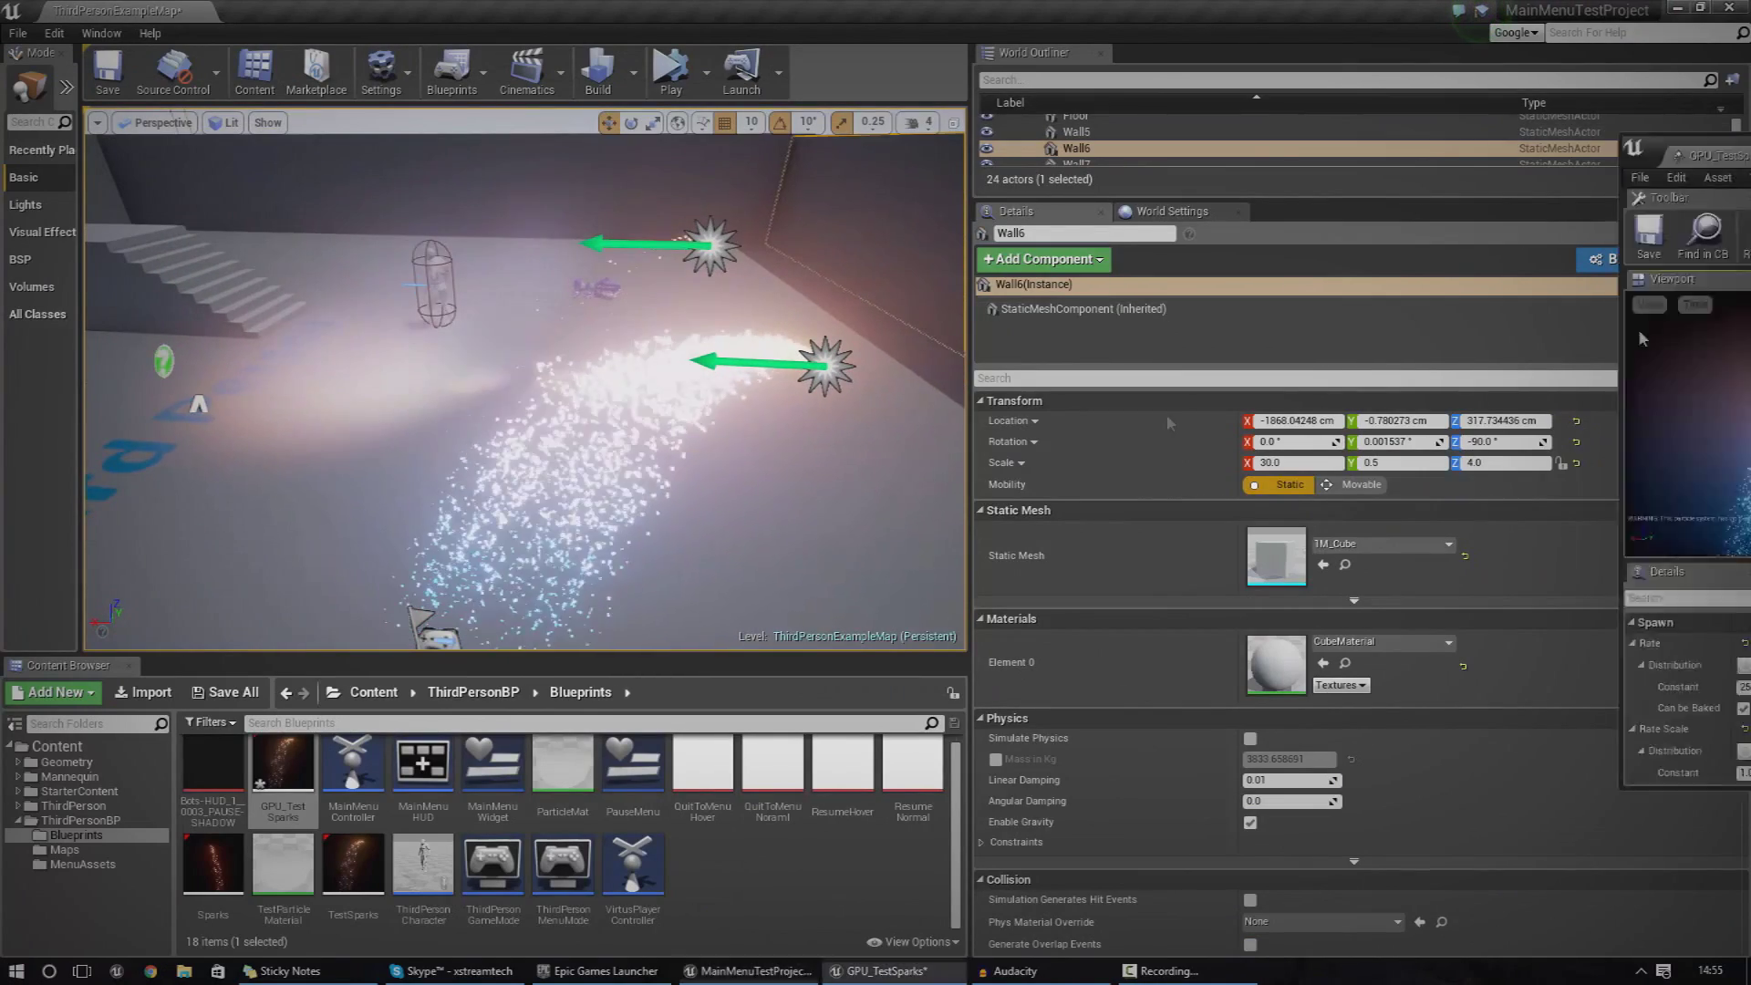
{"action": "mouse_move", "coordinate": [1748, 166]}
{"action": "left_mouse_down"}
{"action": "mouse_move", "coordinate": [1532, 234]}
{"action": "mouse_move", "coordinate": [1748, 196]}
{"action": "left_mouse_up"}
{"action": "right_click_drag", "start_coordinate": [757, 441], "coordinate": [602, 360]}
{"action": "key", "text": "w"}
{"action": "key", "text": "s"}
{"action": "key", "text": "w"}
{"action": "key", "text": "s"}
{"action": "key", "text": "s"}
Set fixed bounds for the GPU_TestSparks particle system, check the bounding box around the sparks, and close its editor.
{"action": "left_click_drag", "start_coordinate": [1536, 190], "coordinate": [1421, 211]}
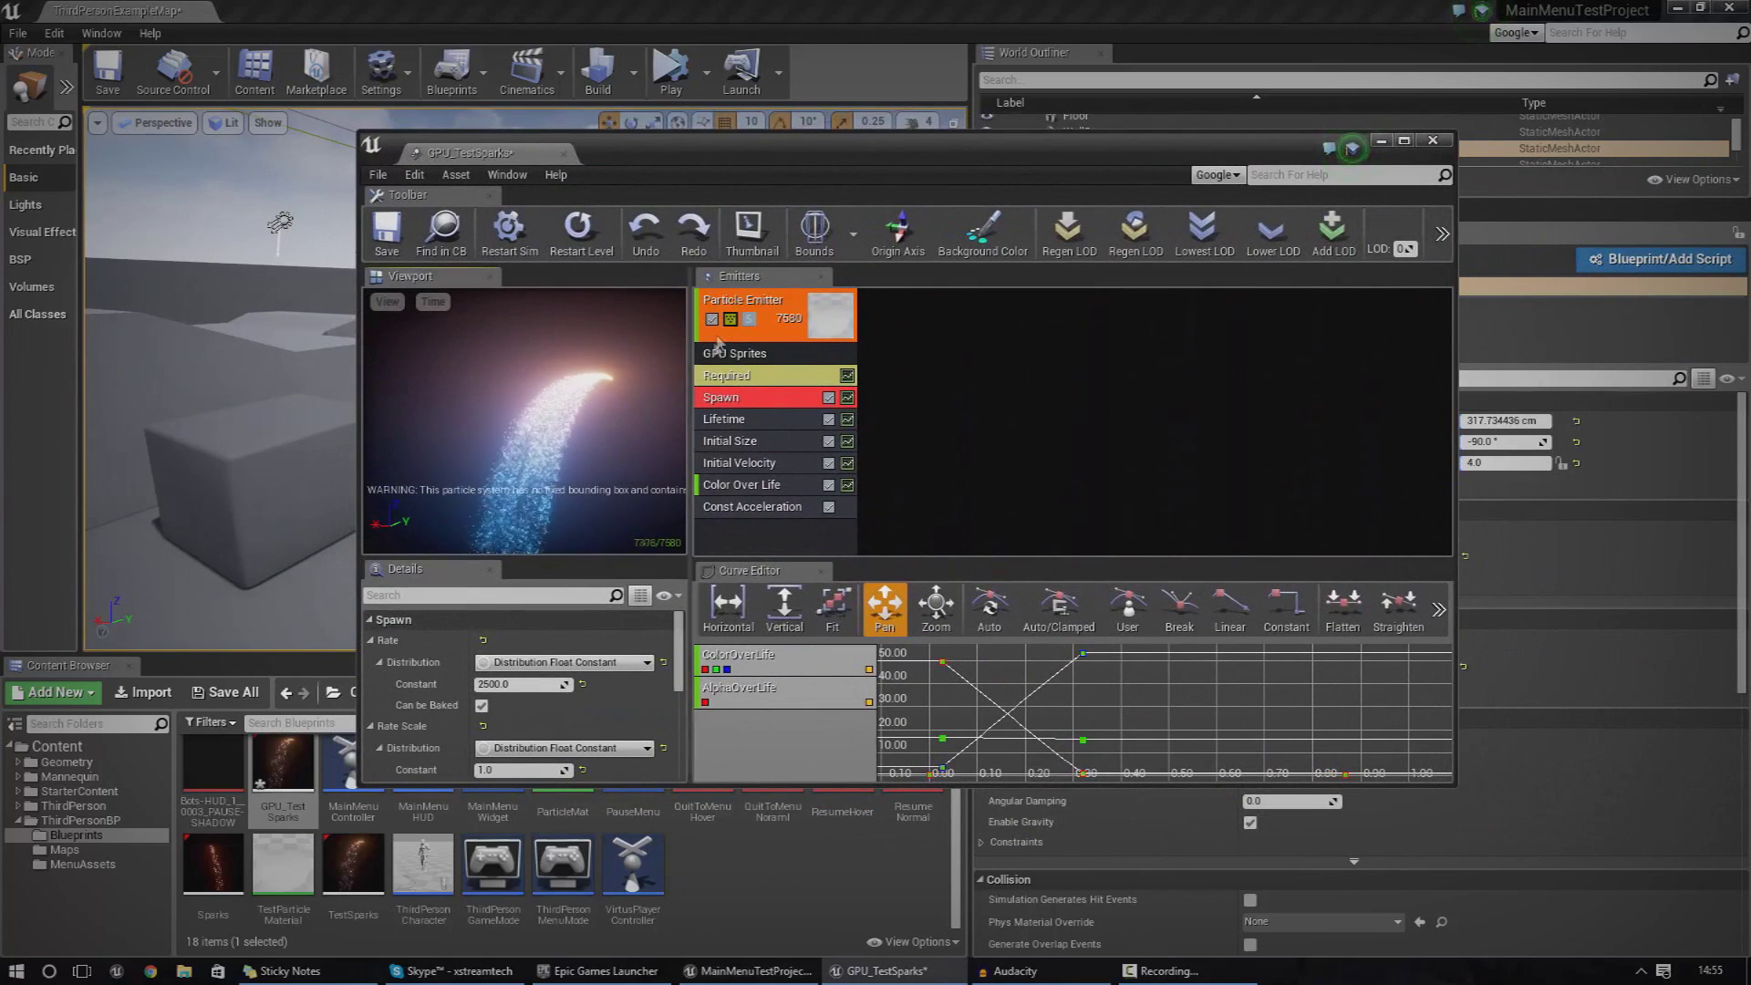
{"action": "left_click_drag", "start_coordinate": [634, 403], "coordinate": [638, 421]}
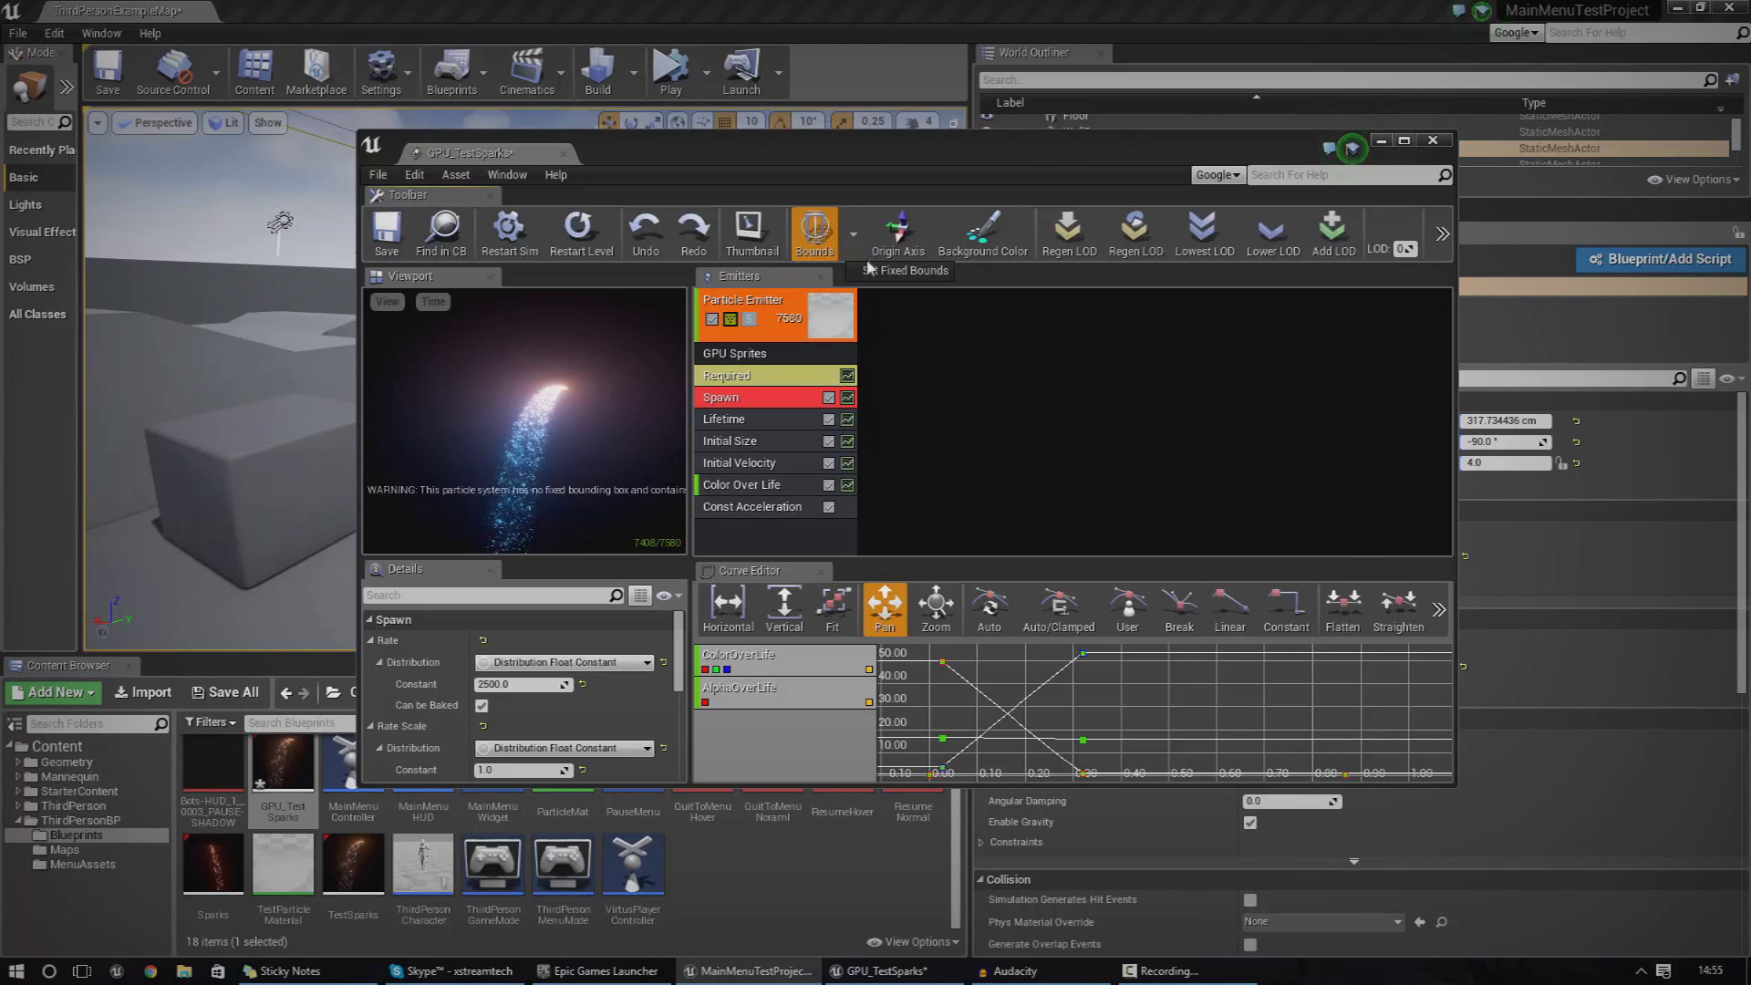
{"action": "left_click", "coordinate": [873, 273]}
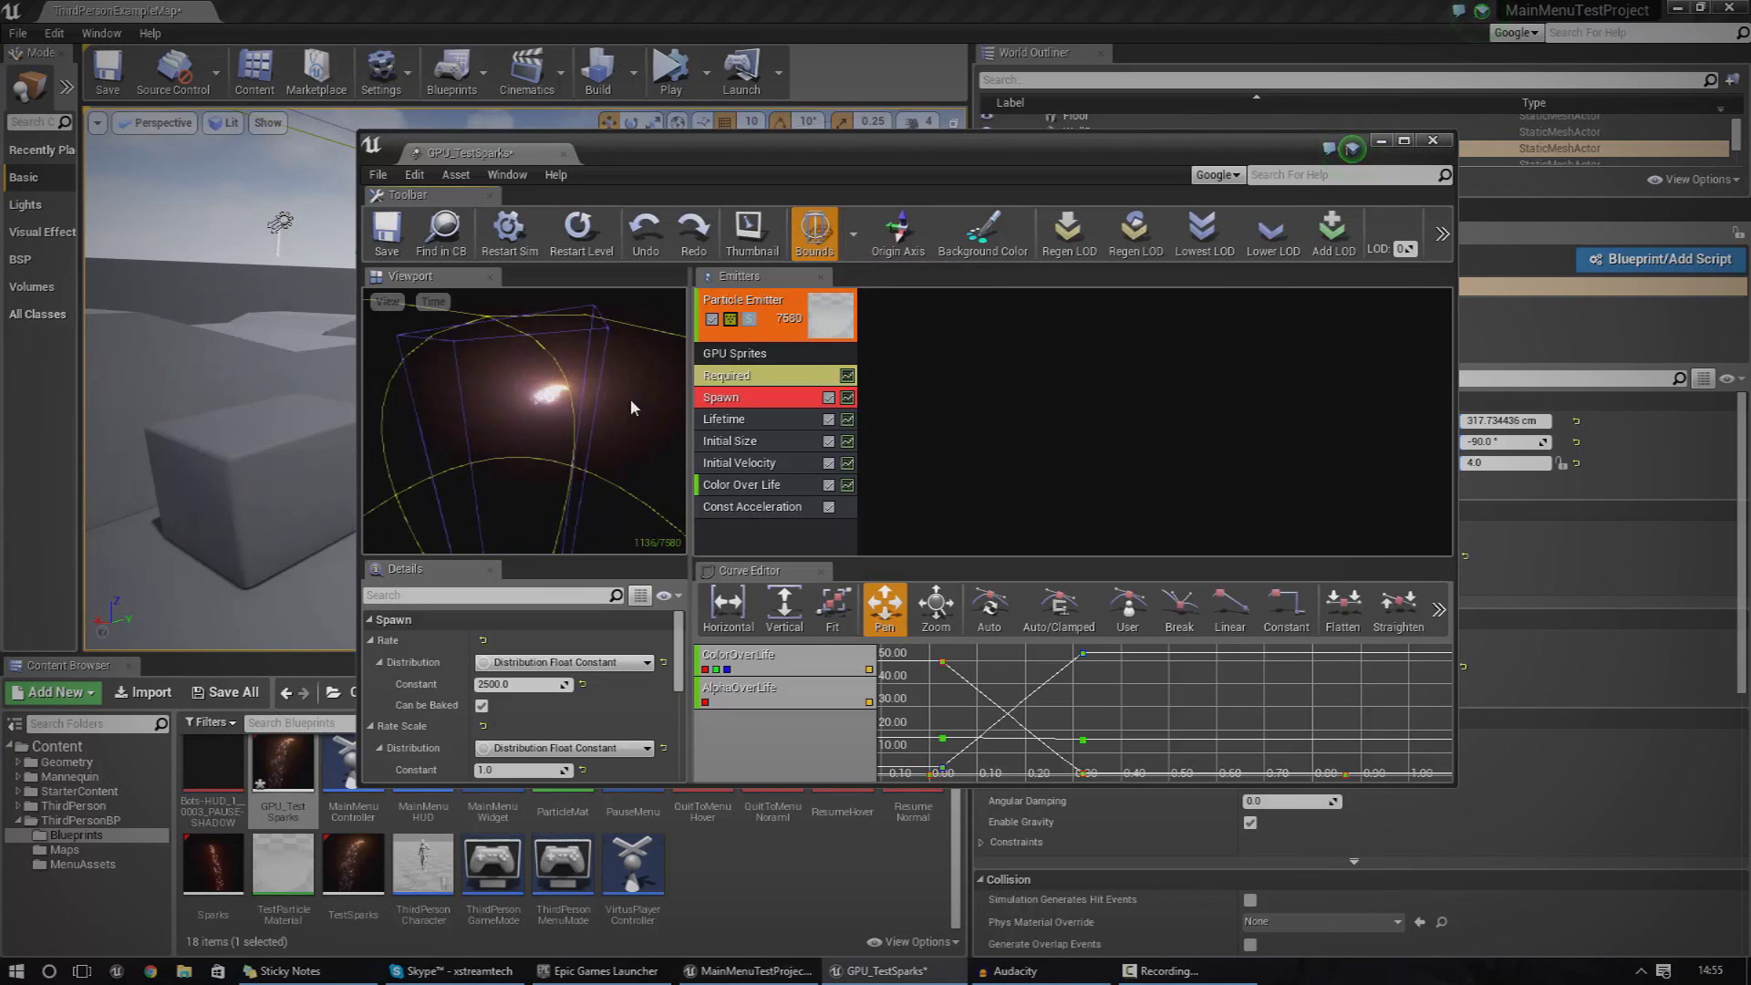
{"action": "left_click_drag", "start_coordinate": [525, 419], "coordinate": [606, 420]}
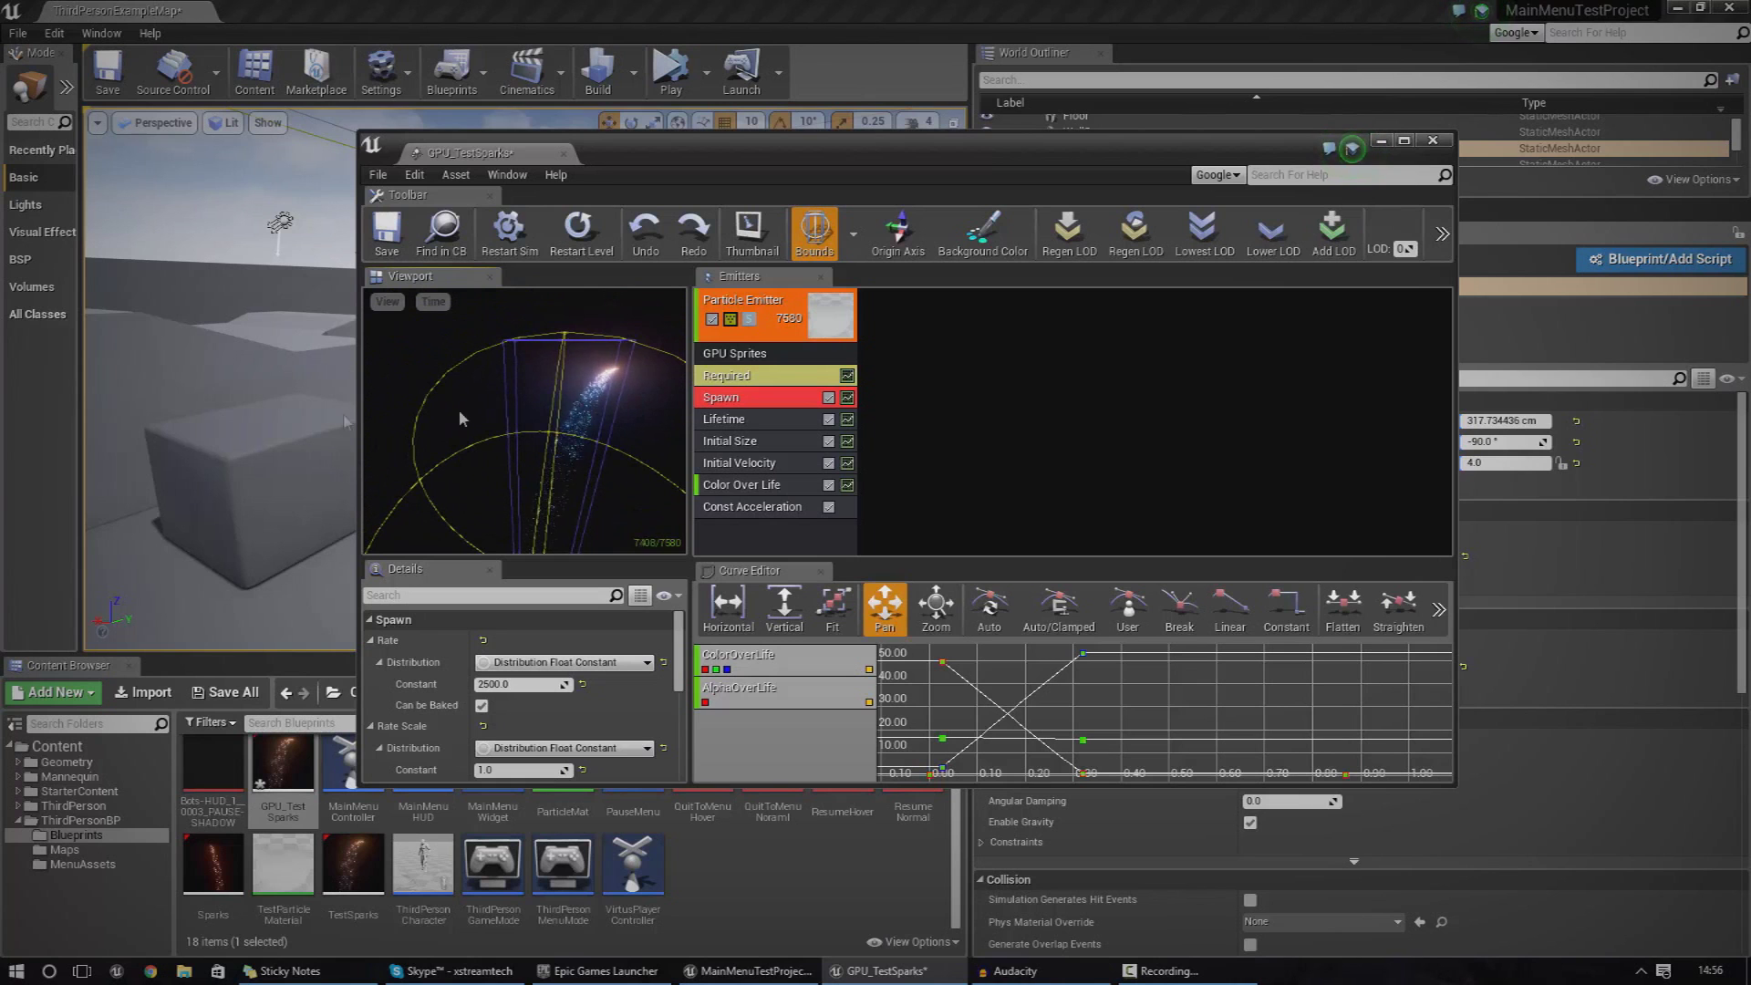
{"action": "left_click", "coordinate": [565, 153]}
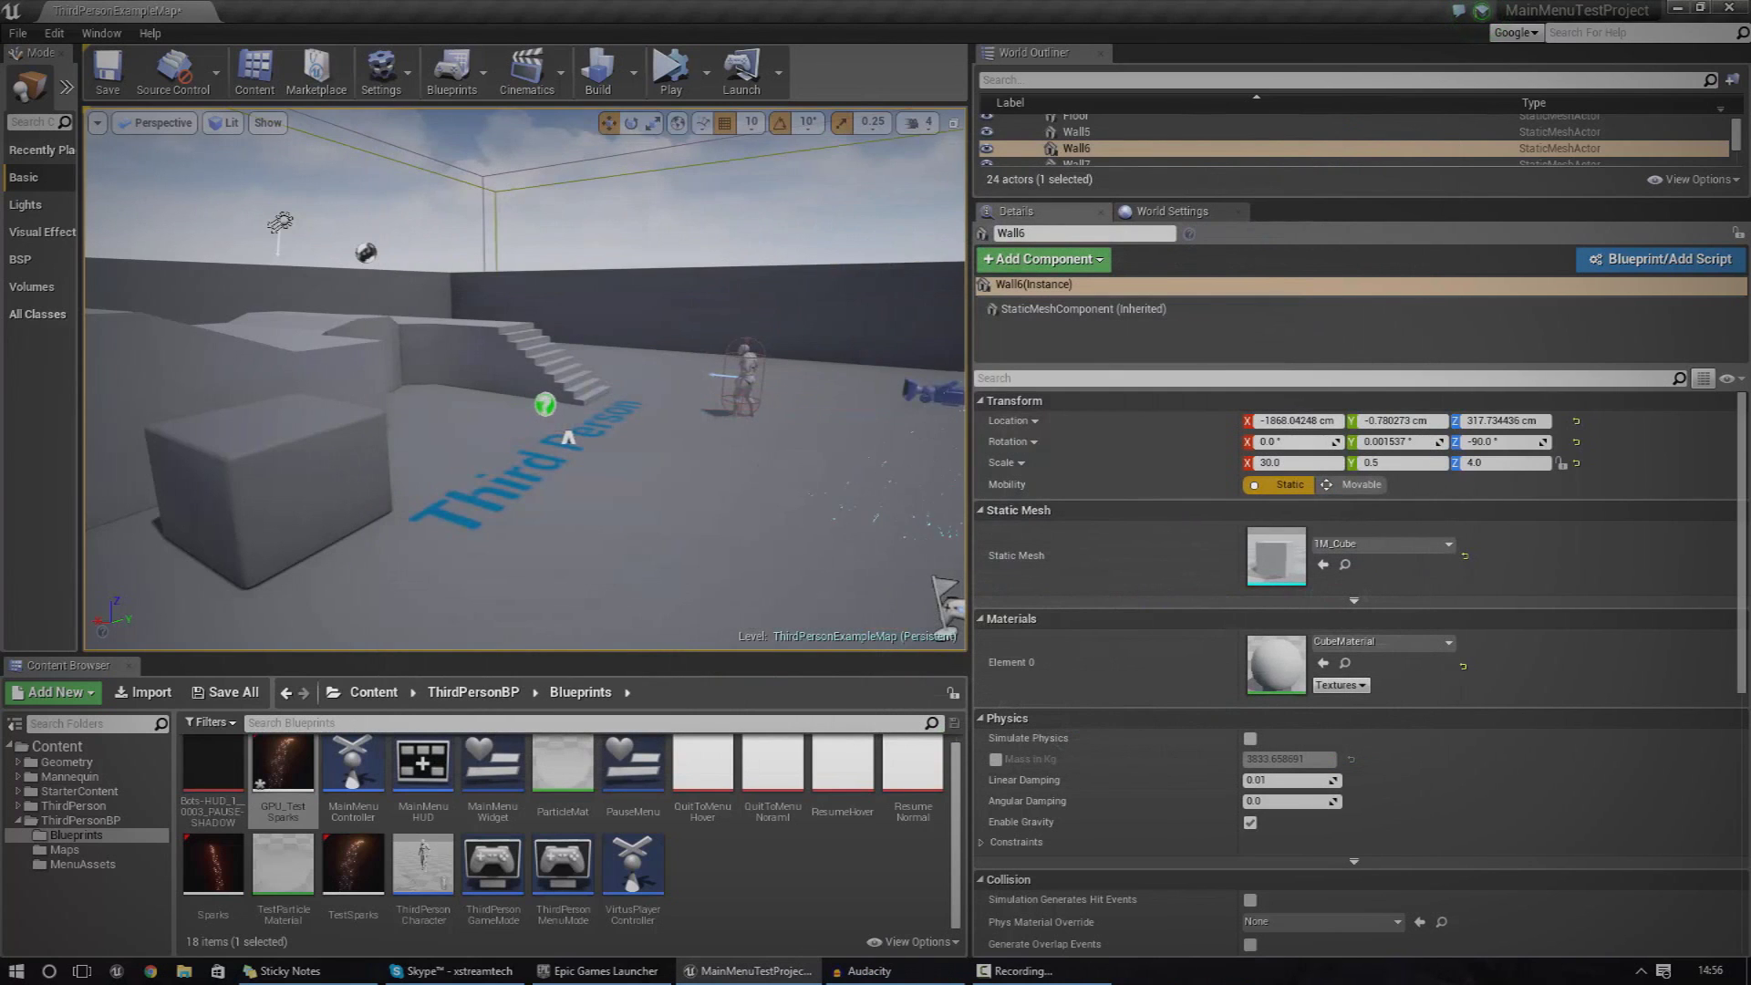
Reopen GPU_TestSparks, restart it in the level, and examine the emitter there with the editor moved aside.
{"action": "left_click_drag", "start_coordinate": [547, 429], "coordinate": [579, 355]}
{"action": "double_click", "coordinate": [283, 766]}
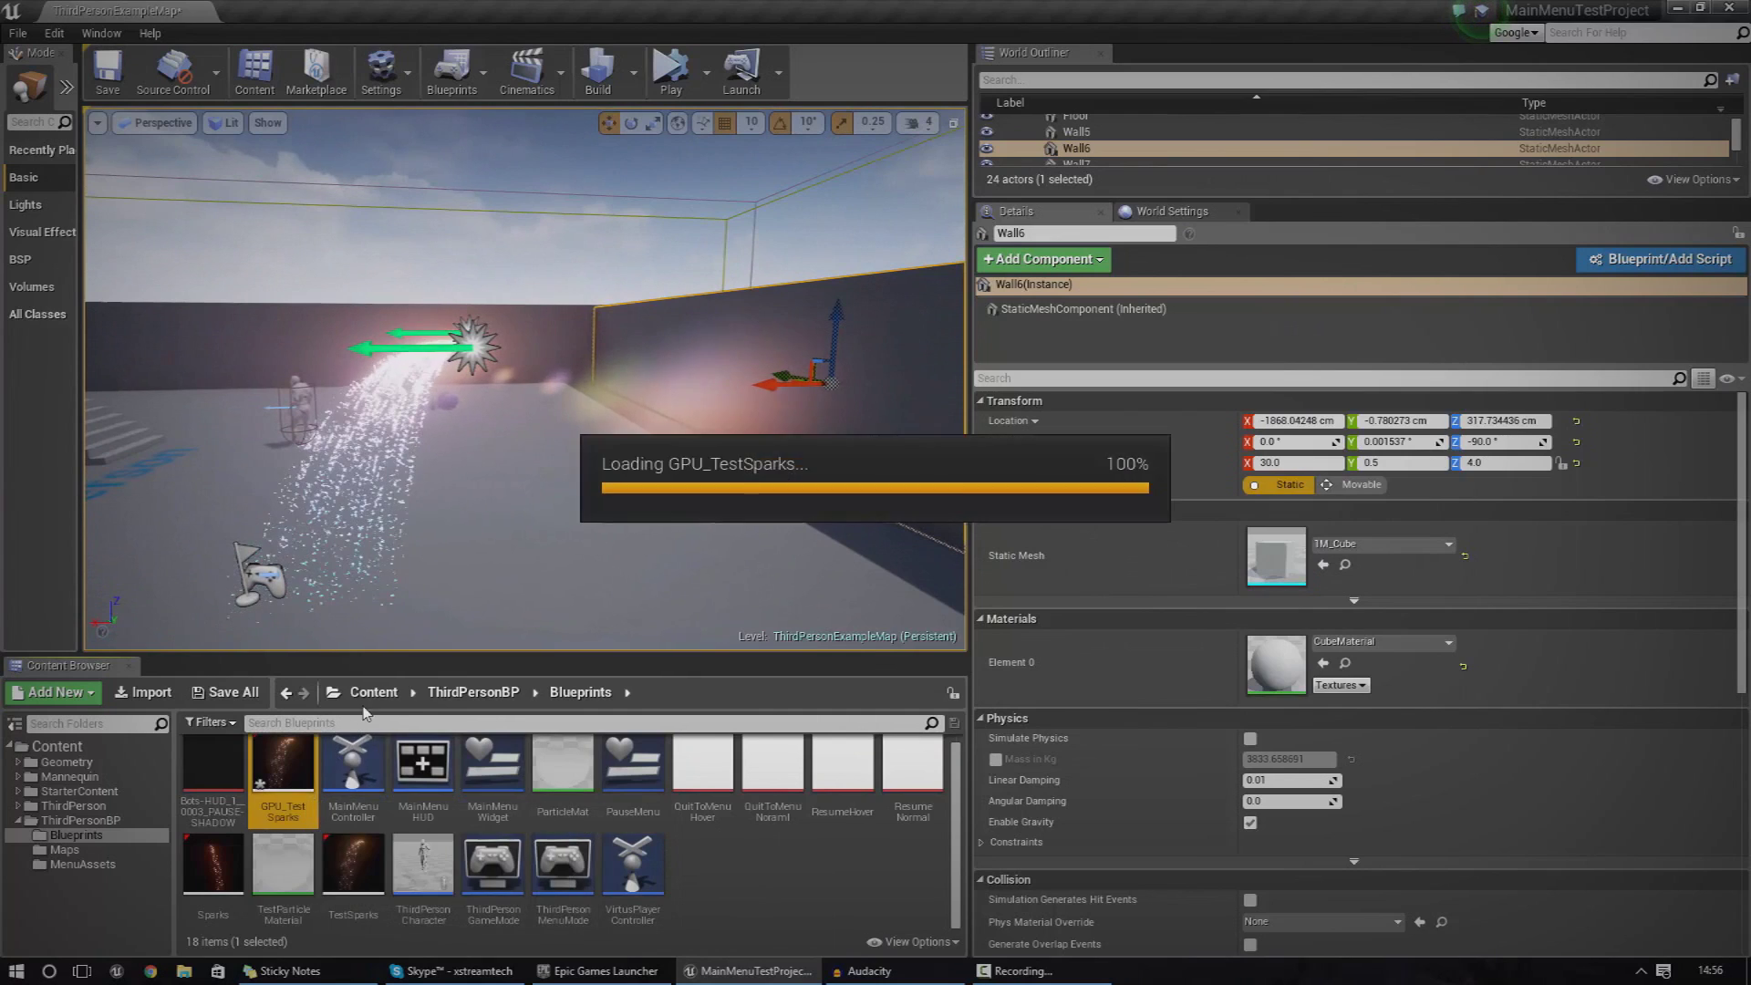
{"action": "left_click", "coordinate": [578, 230]}
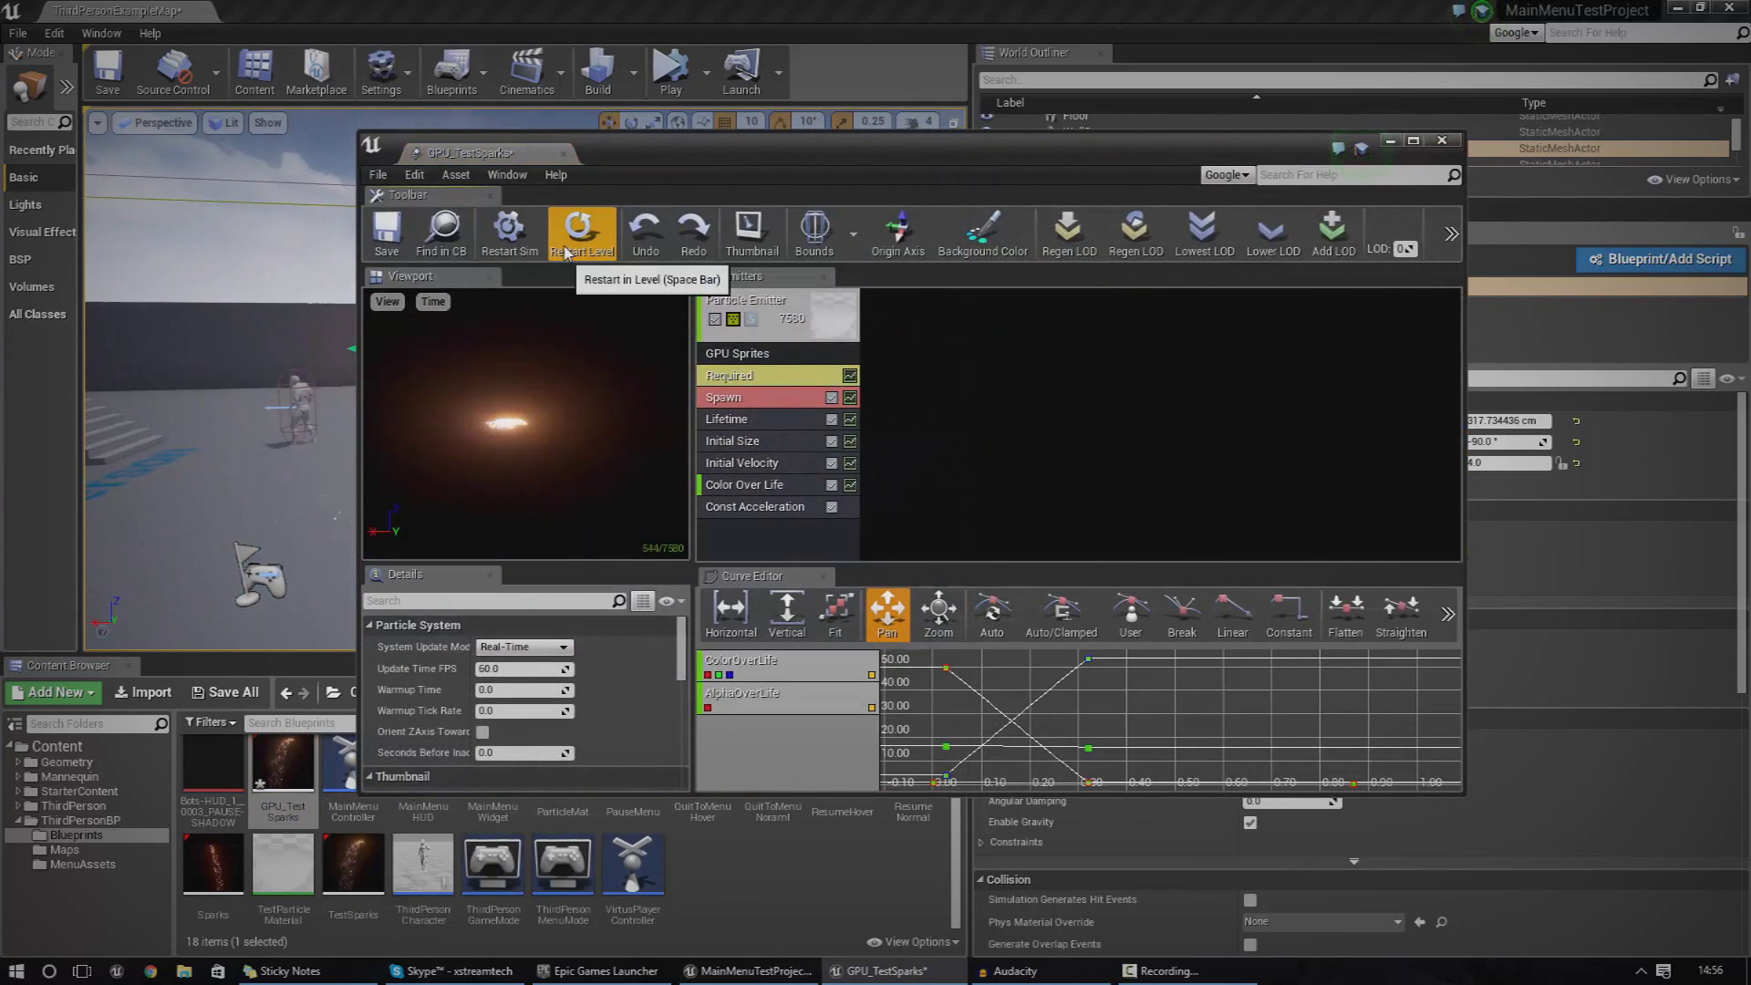
{"action": "left_click", "coordinate": [578, 229]}
{"action": "left_click_drag", "start_coordinate": [588, 151], "coordinate": [1051, 90]}
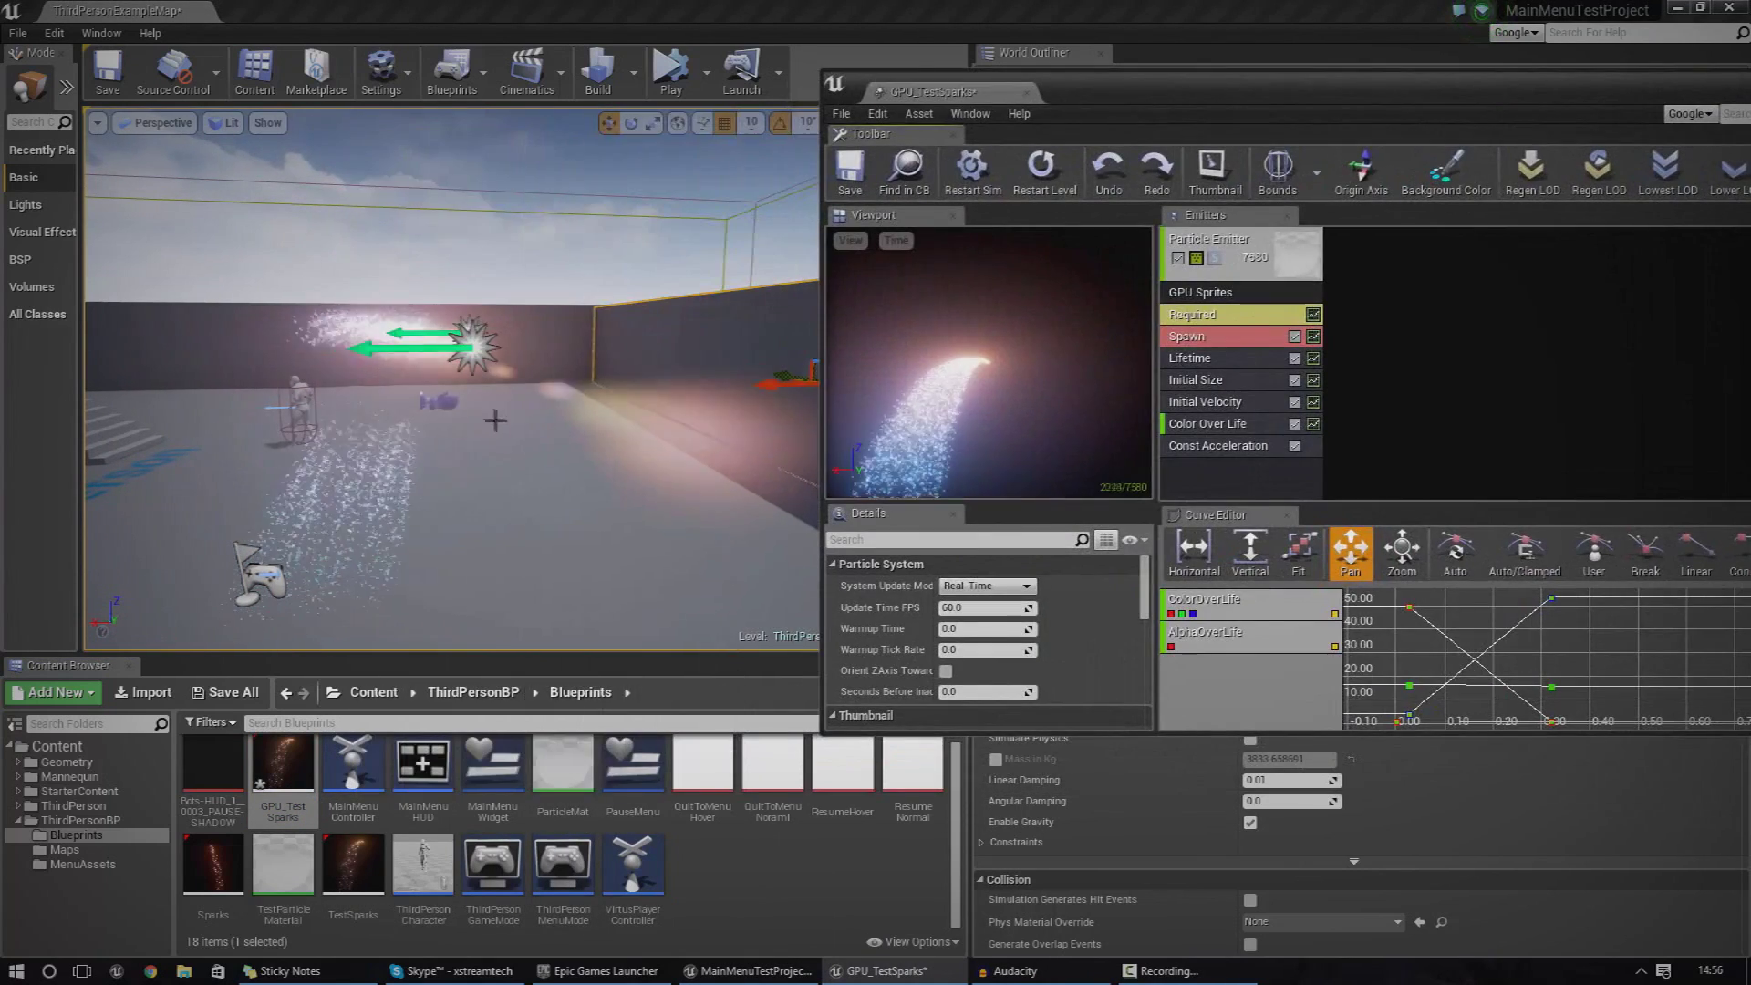
{"action": "right_click_drag", "start_coordinate": [456, 365], "coordinate": [284, 454]}
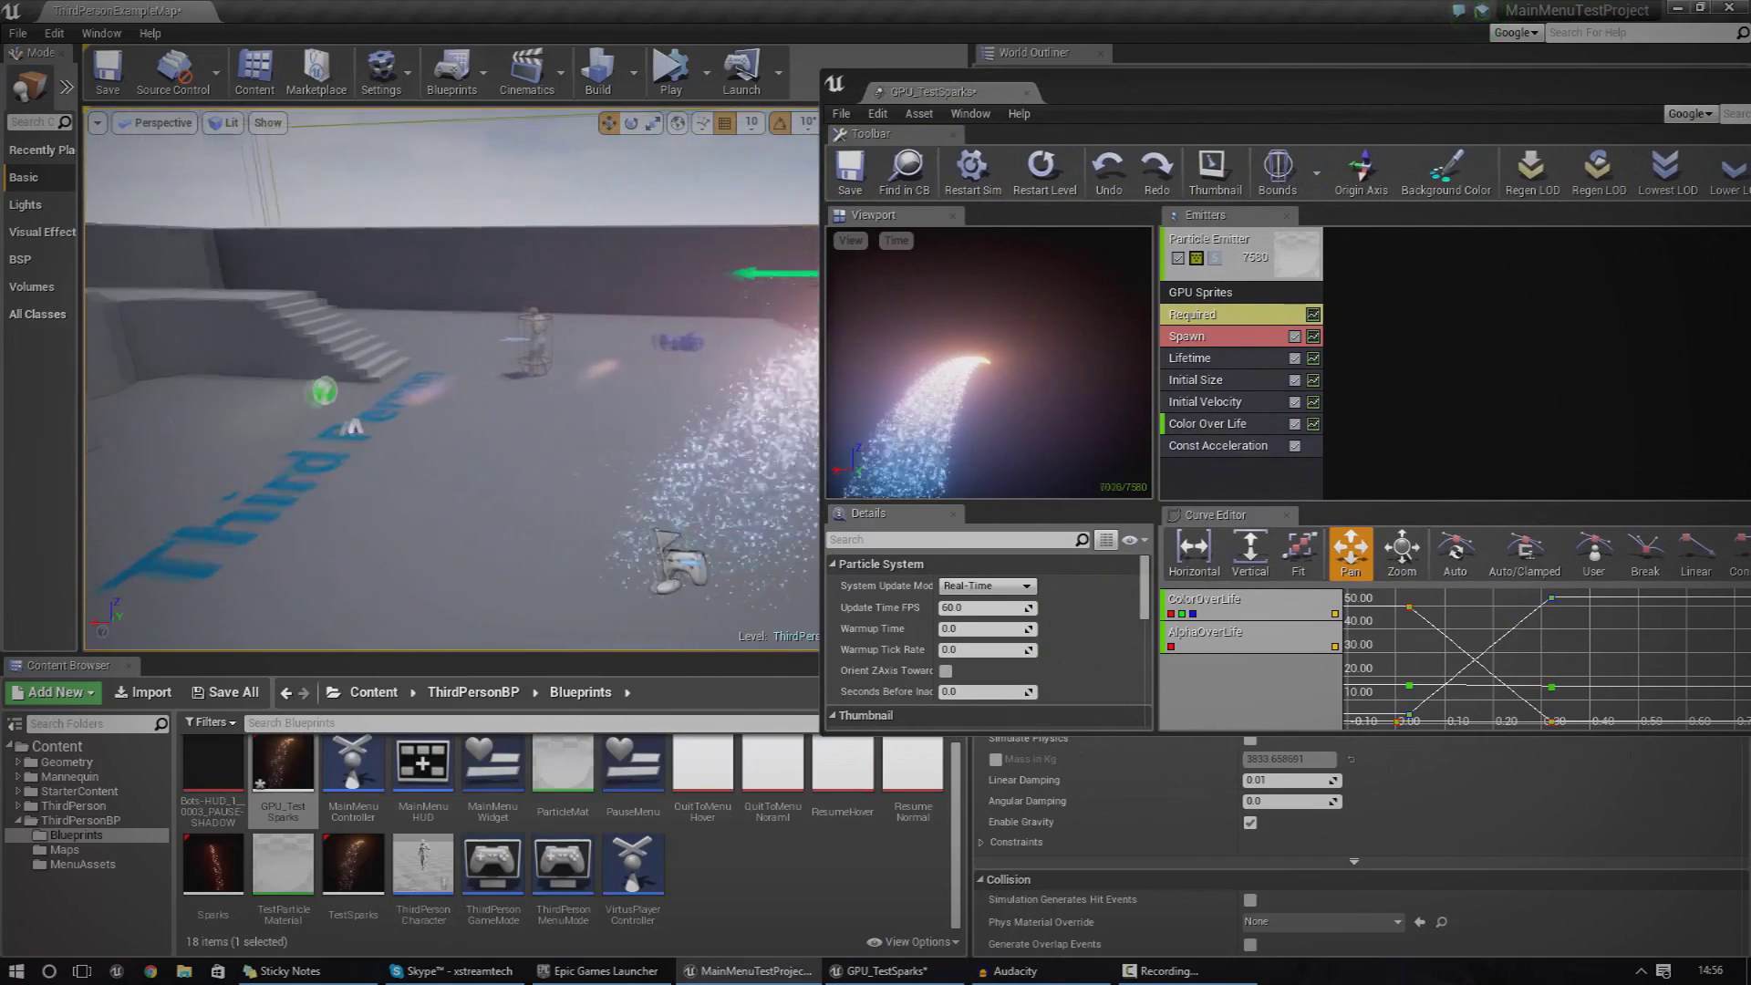
{"action": "left_click_drag", "start_coordinate": [1094, 84], "coordinate": [1402, 326]}
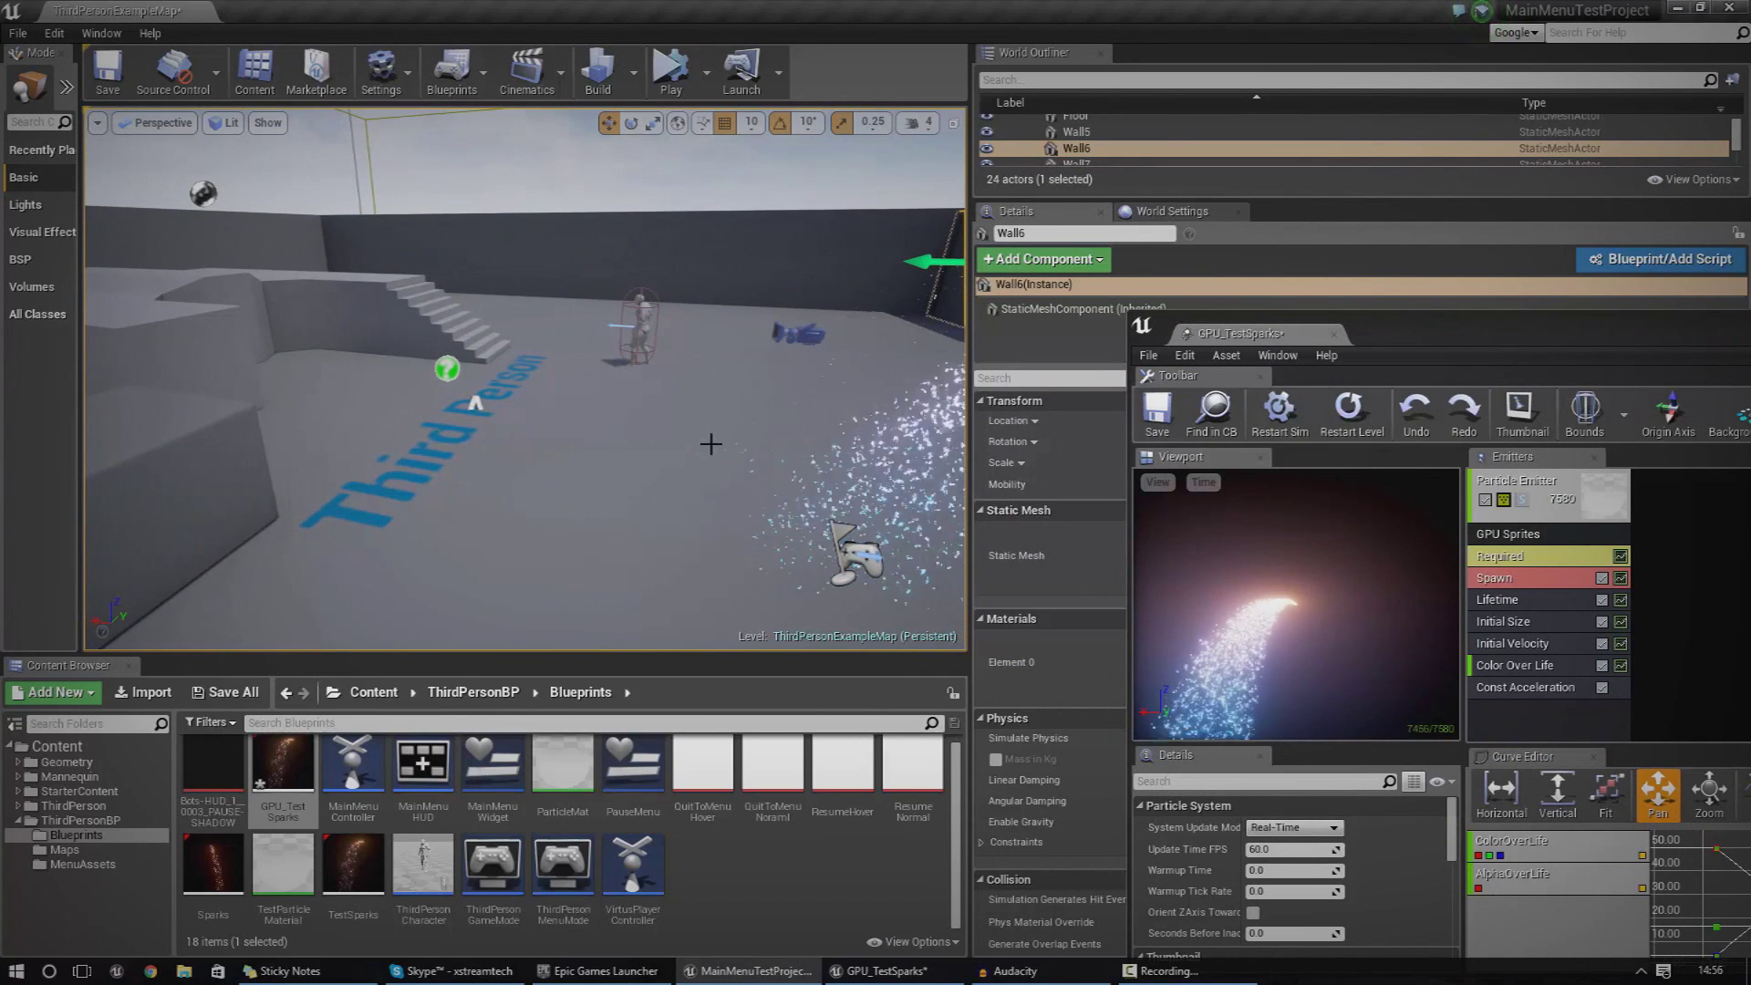
{"action": "right_click_drag", "start_coordinate": [711, 441], "coordinate": [826, 432]}
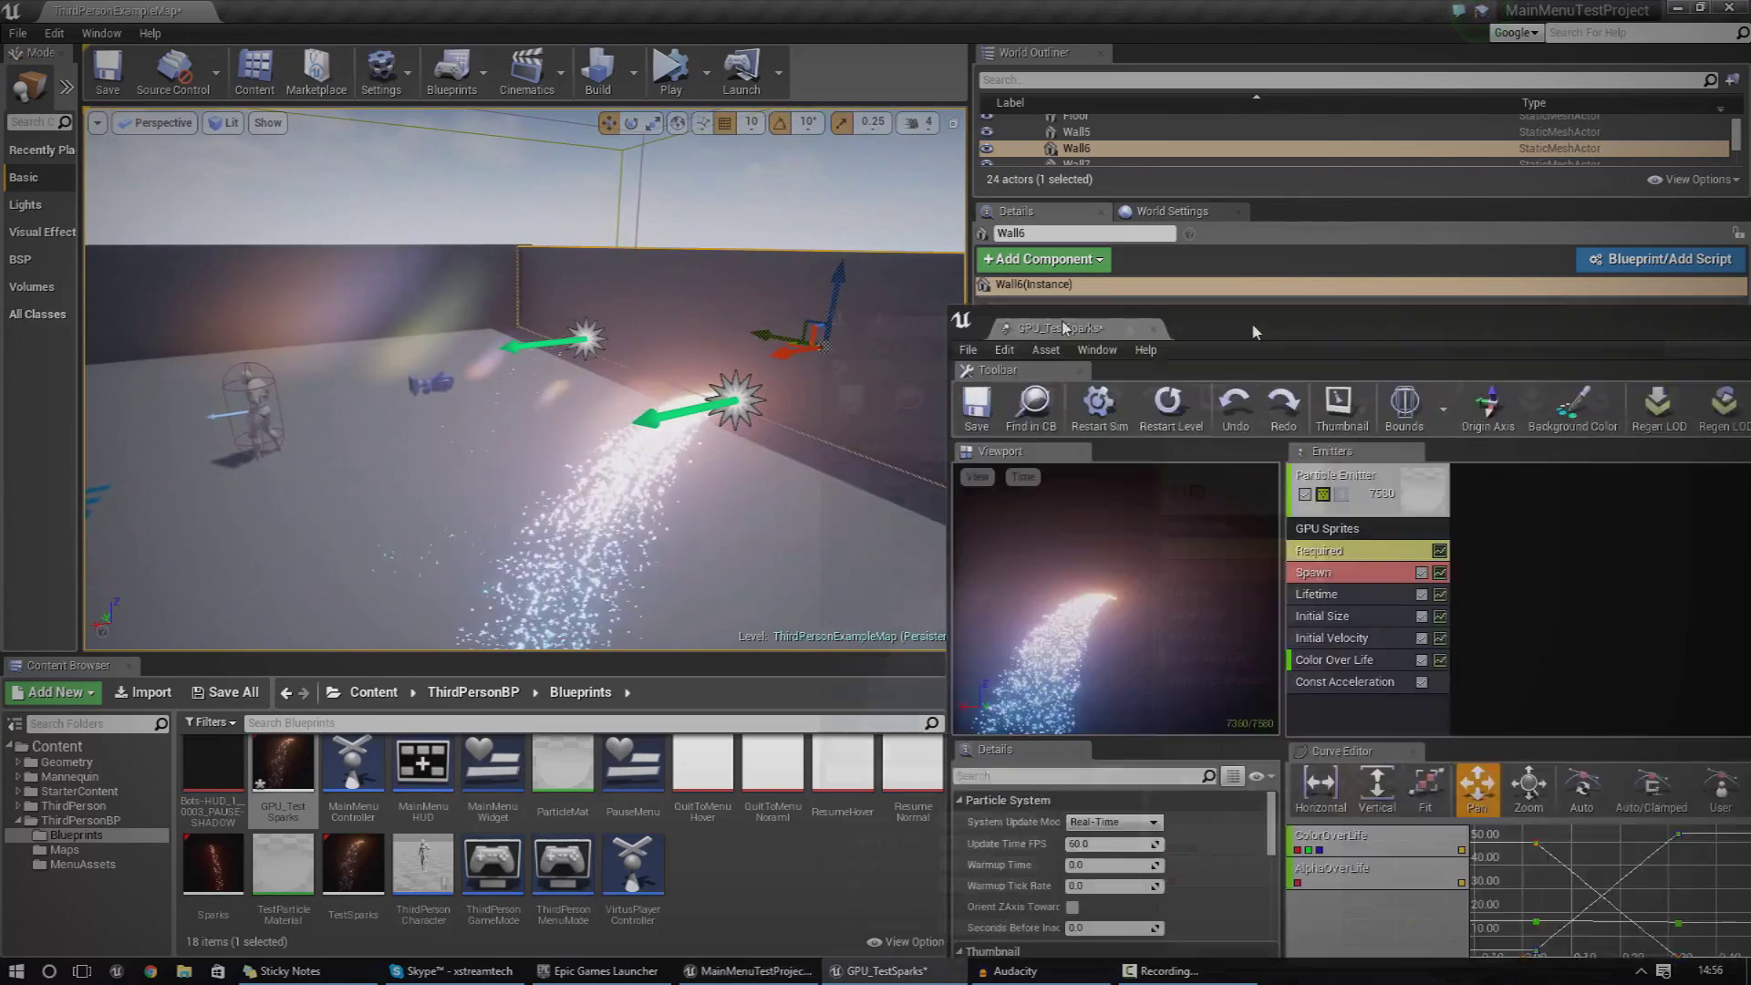
Maximize the GPU_TestSparks editor and review the GPU Sprites and Spawn modules of the Particle Emitter.
{"action": "double_click", "coordinate": [1251, 320]}
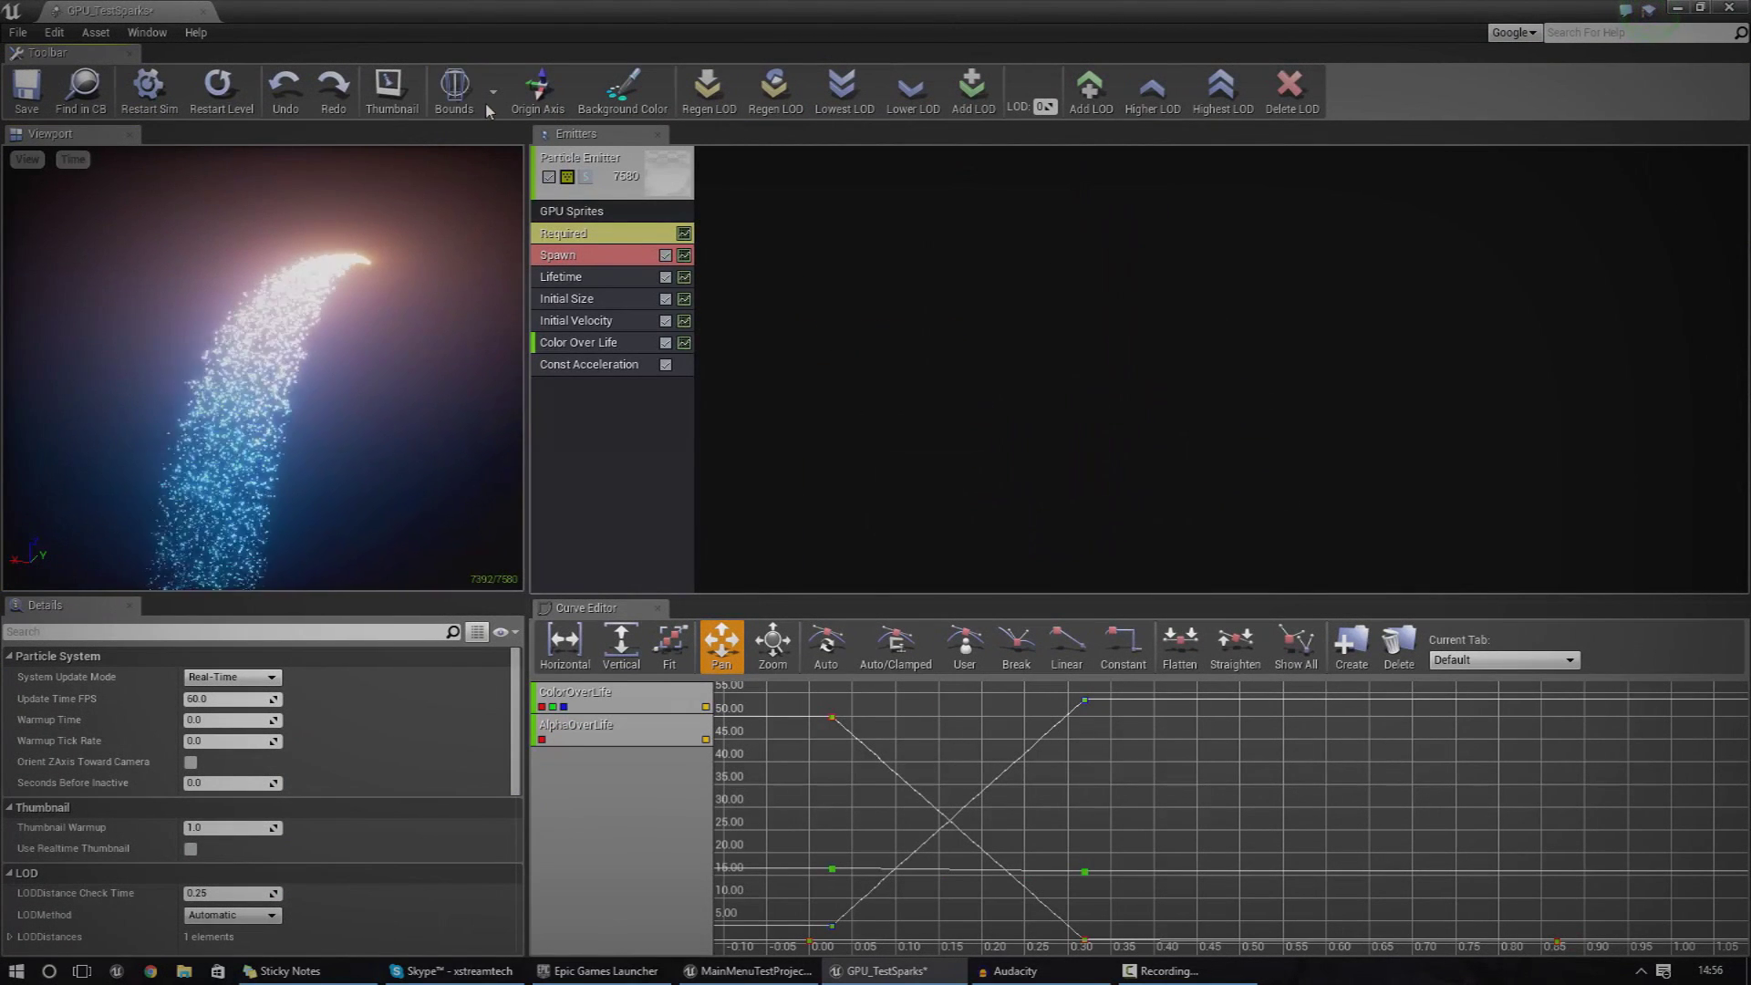
{"action": "left_click", "coordinate": [445, 88]}
{"action": "left_click_drag", "start_coordinate": [441, 275], "coordinate": [396, 274]}
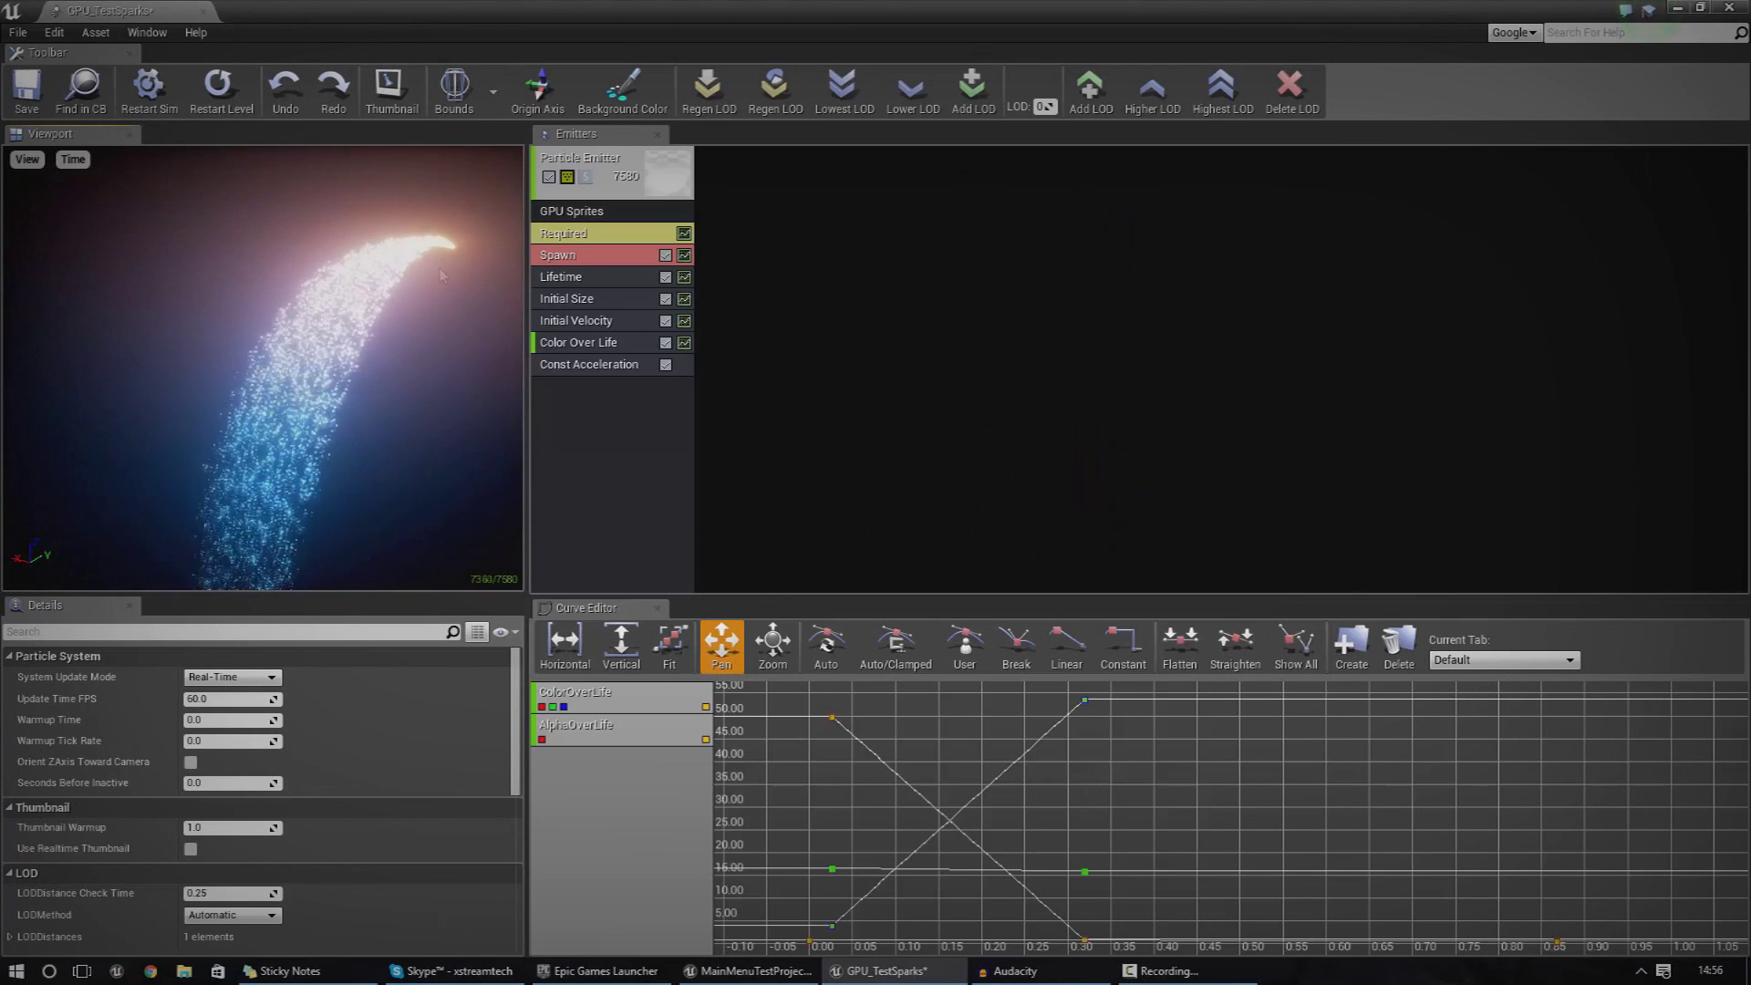
{"action": "left_click", "coordinate": [562, 423]}
{"action": "left_click", "coordinate": [598, 216]}
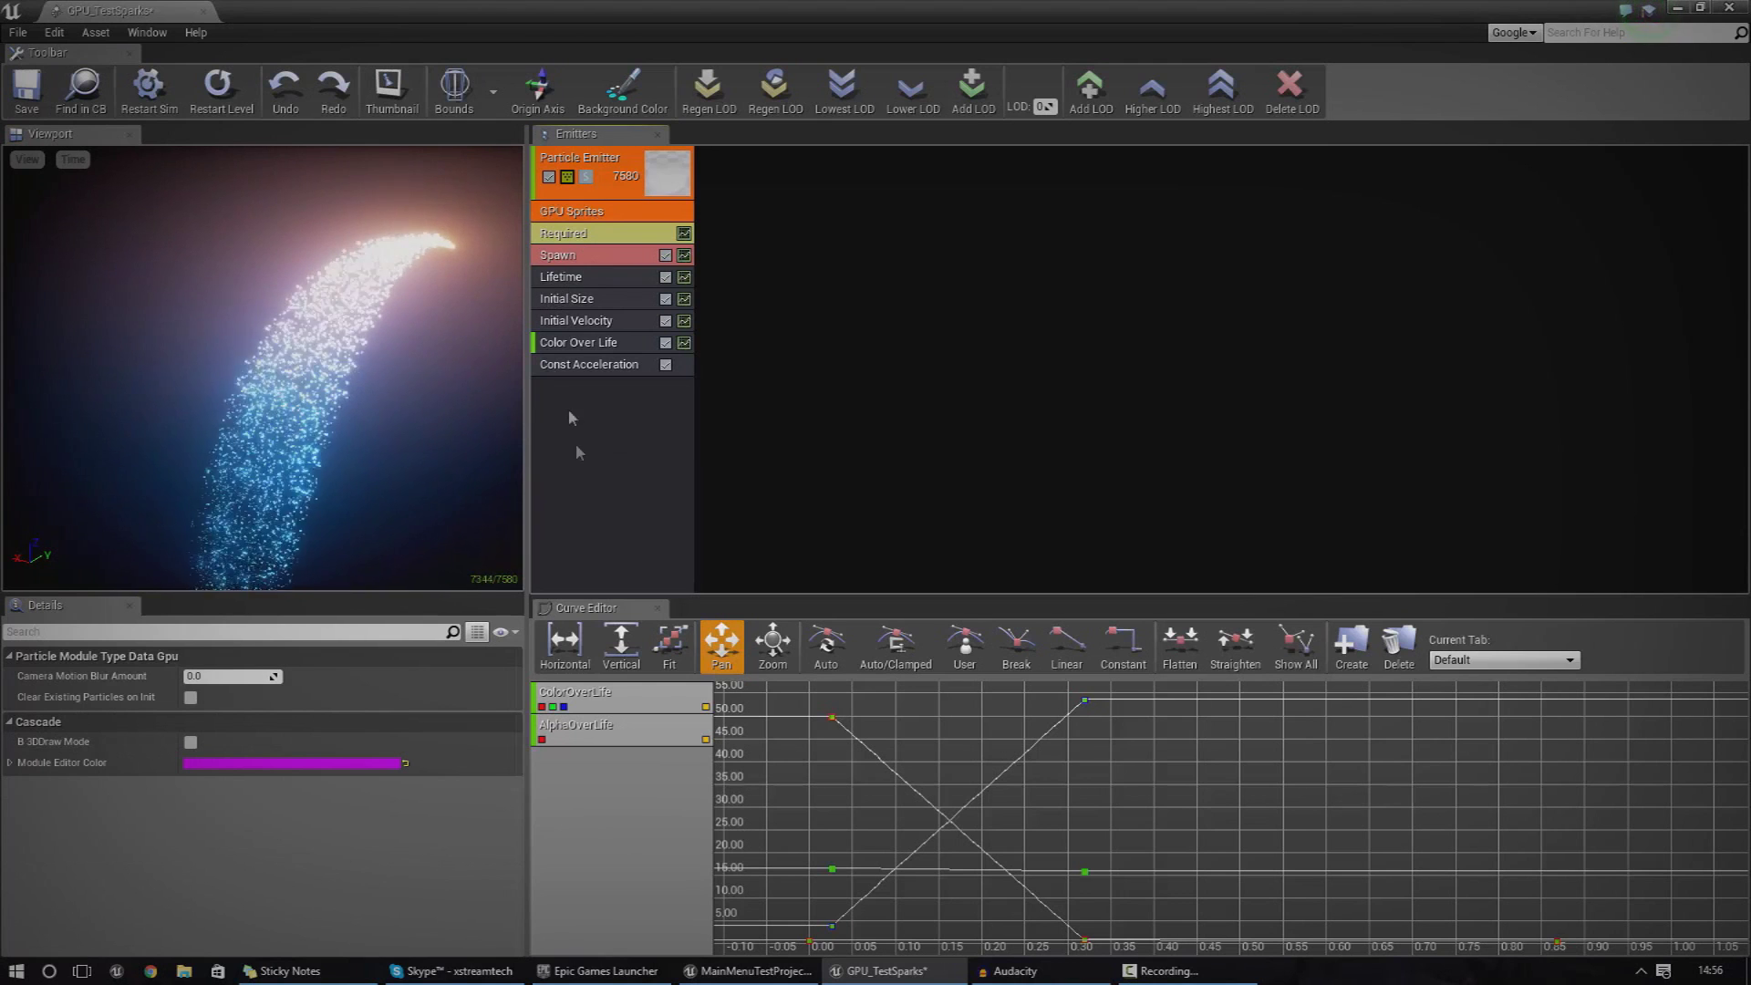
{"action": "left_click", "coordinate": [569, 416]}
{"action": "left_click", "coordinate": [576, 213]}
{"action": "left_click", "coordinate": [577, 254]}
{"action": "left_click", "coordinate": [595, 411]}
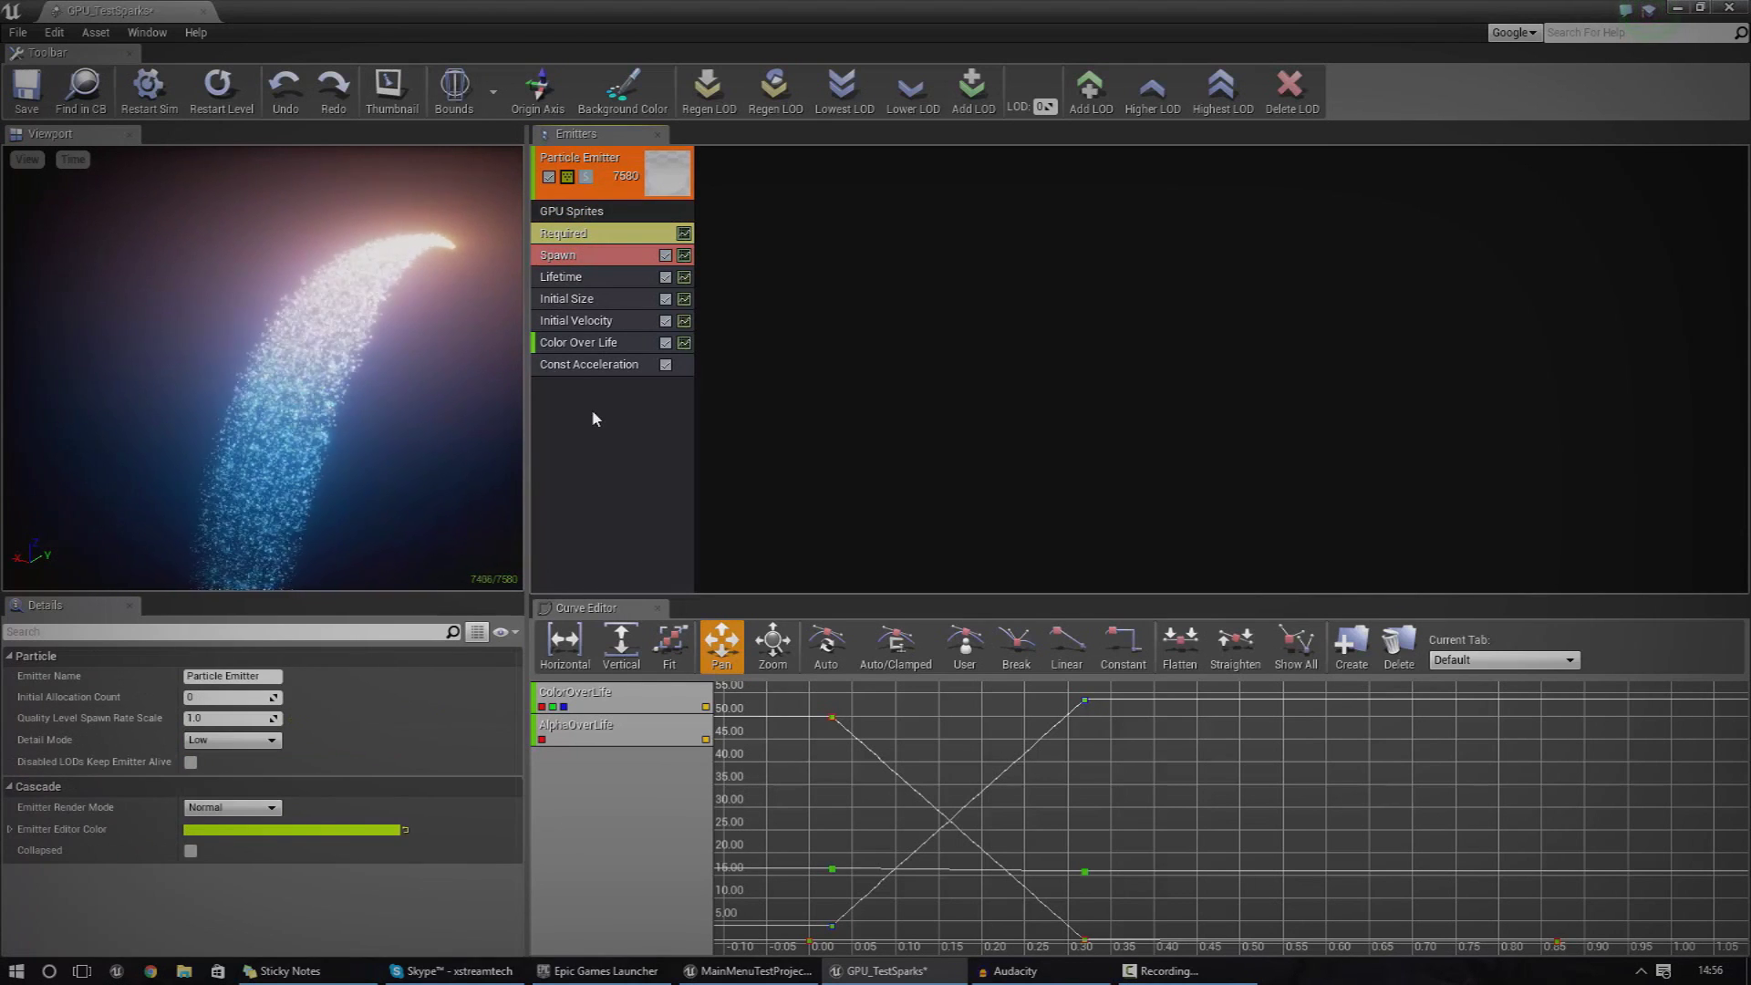
Add a Collision module to the GPU_TestSparks Particle Emitter and expand its Resilience settings.
{"action": "right_click", "coordinate": [586, 420]}
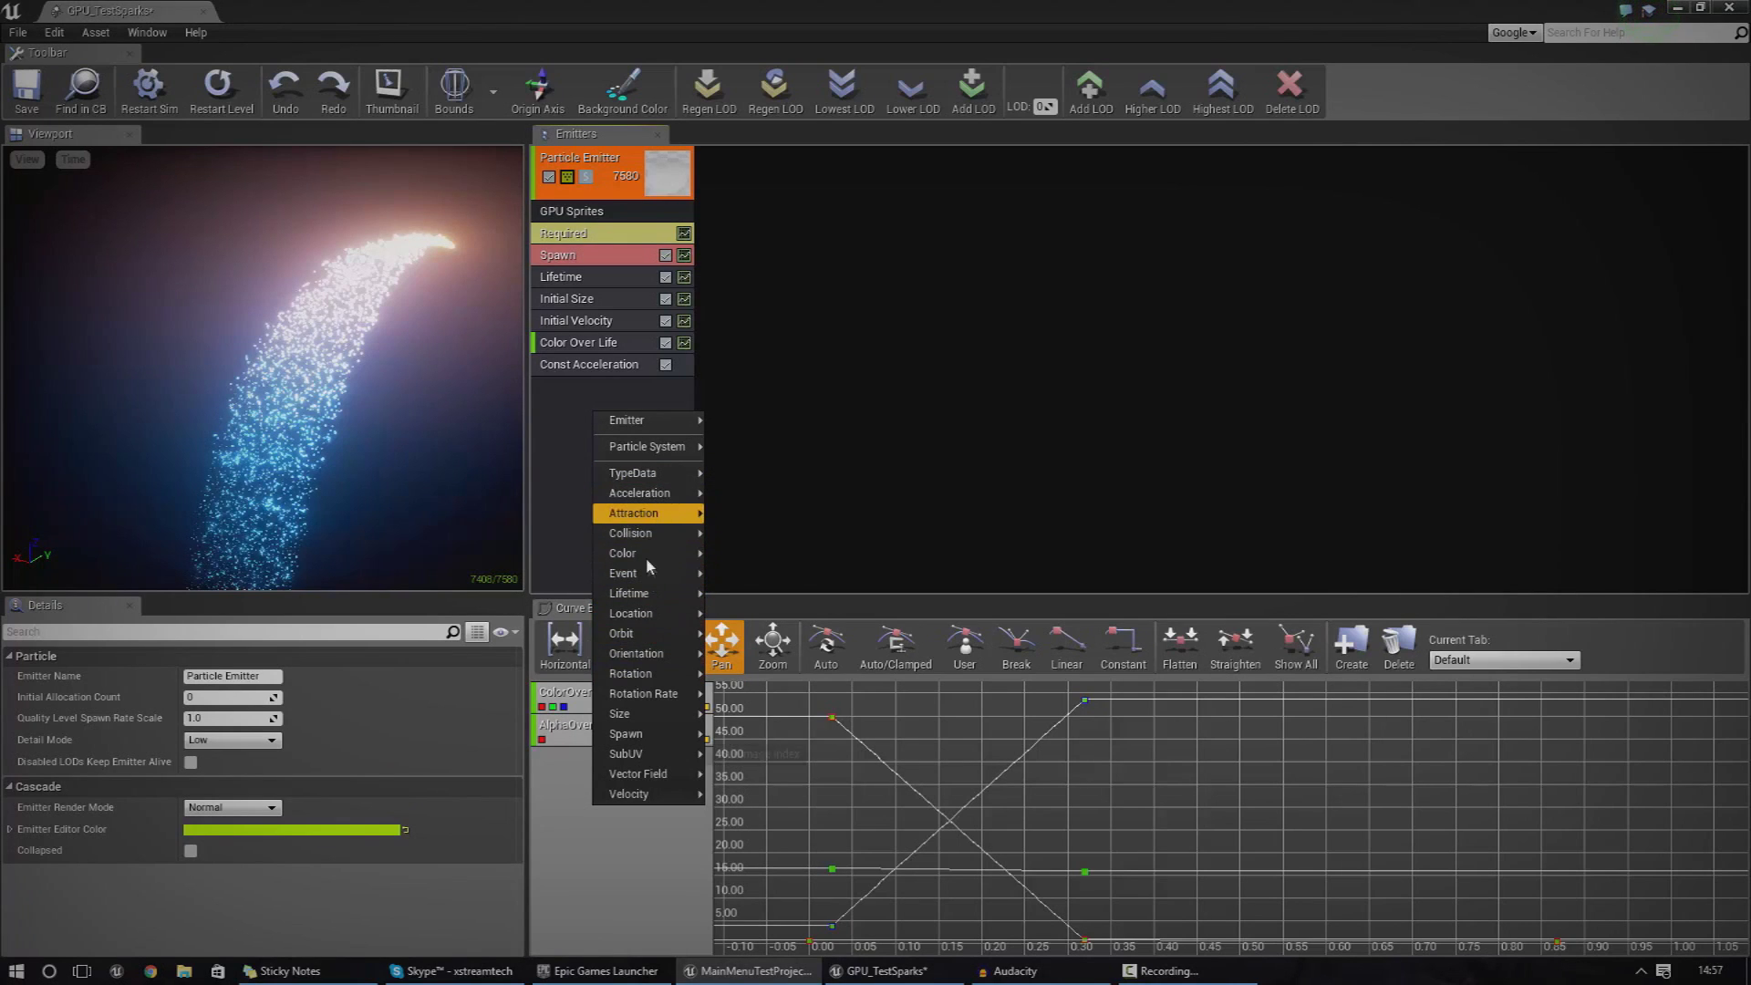
{"action": "mouse_move", "coordinate": [646, 495]}
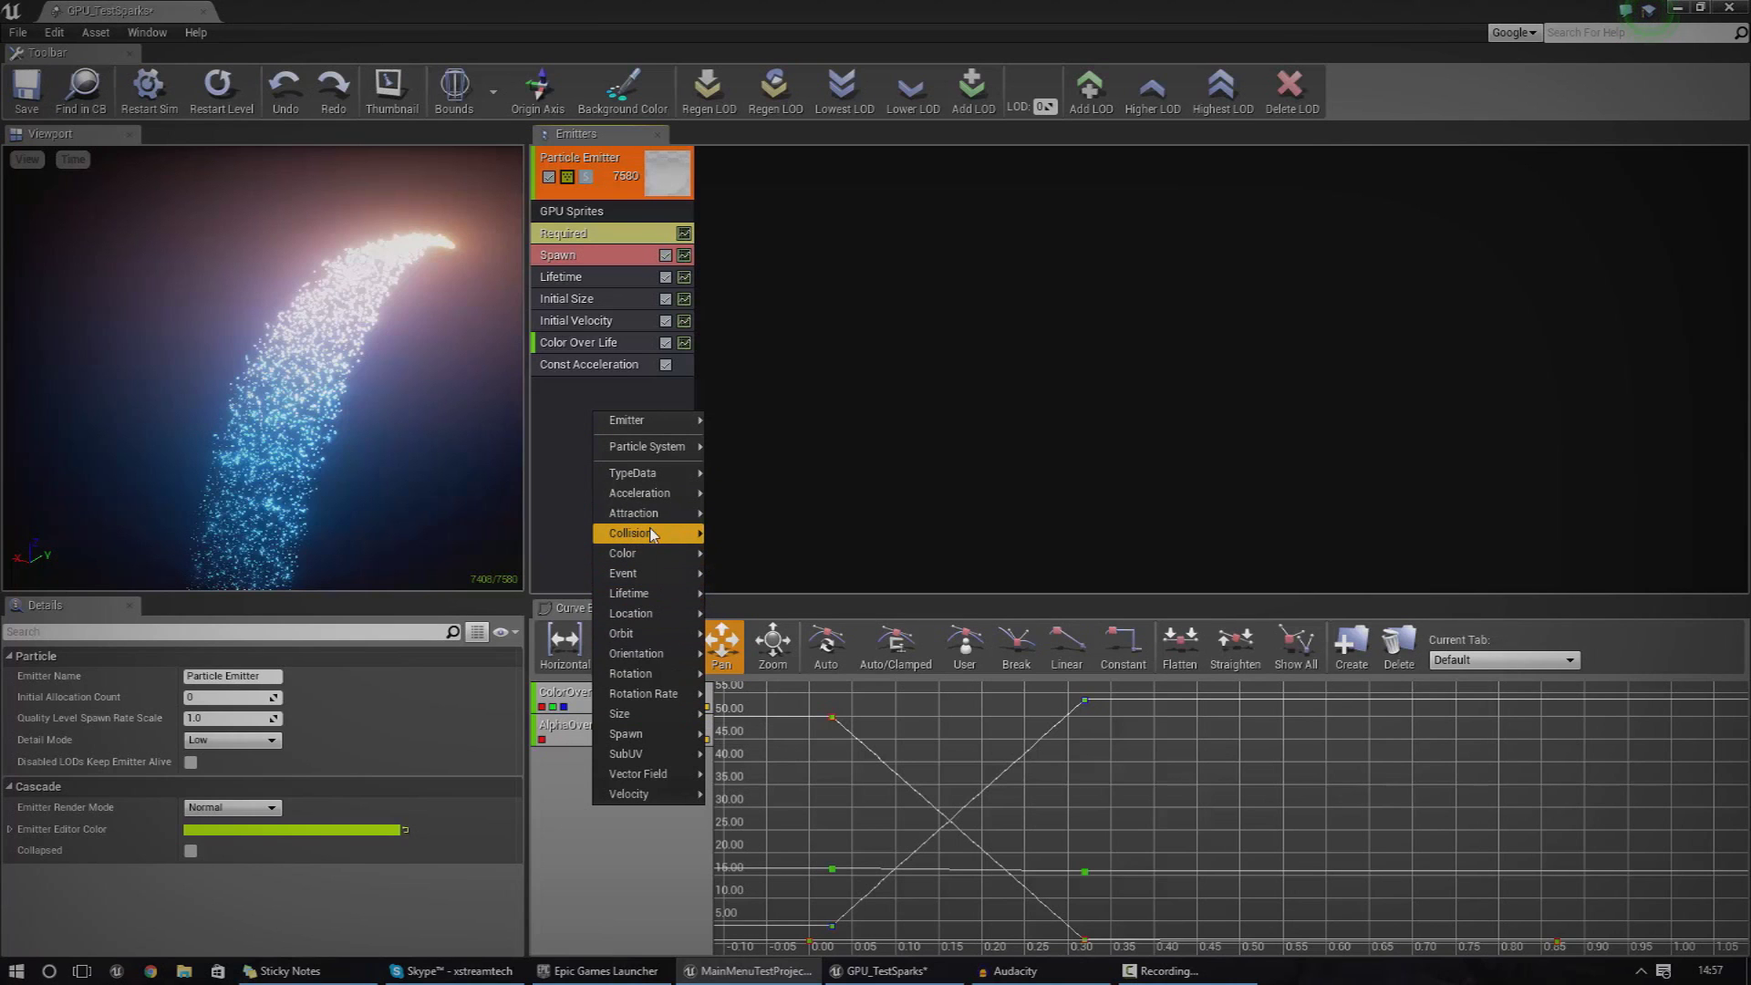
{"action": "left_click", "coordinate": [741, 533]}
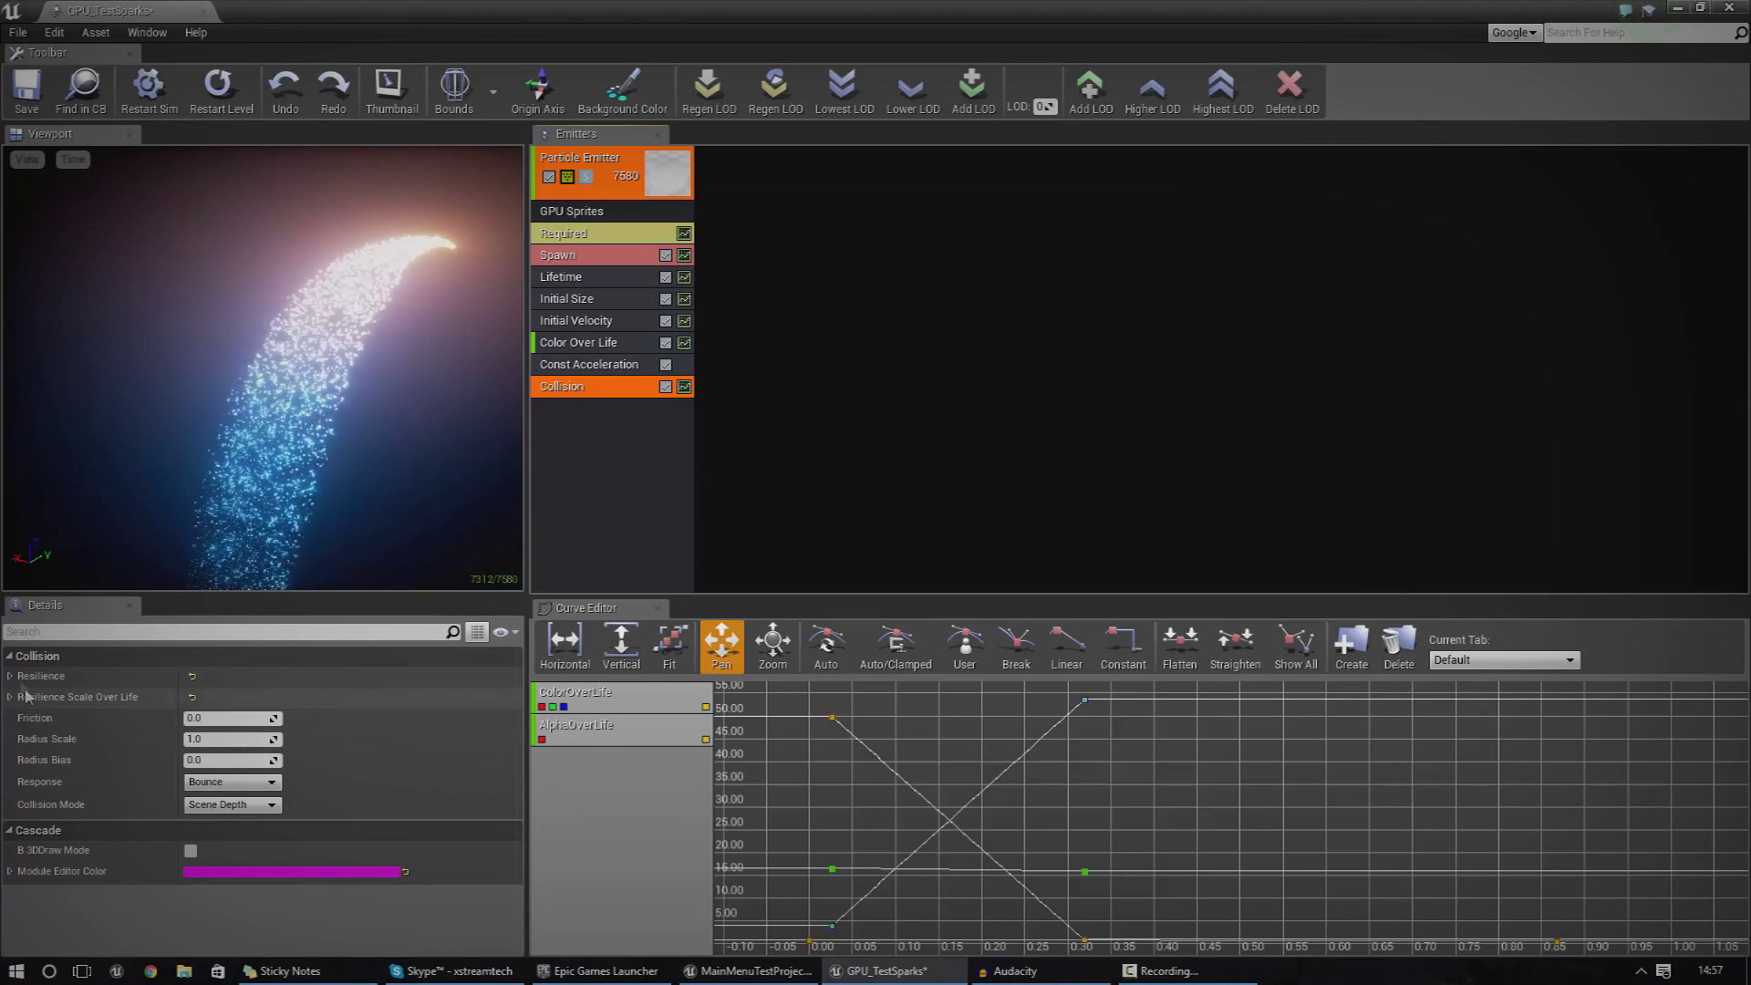
{"action": "left_click", "coordinate": [17, 676]}
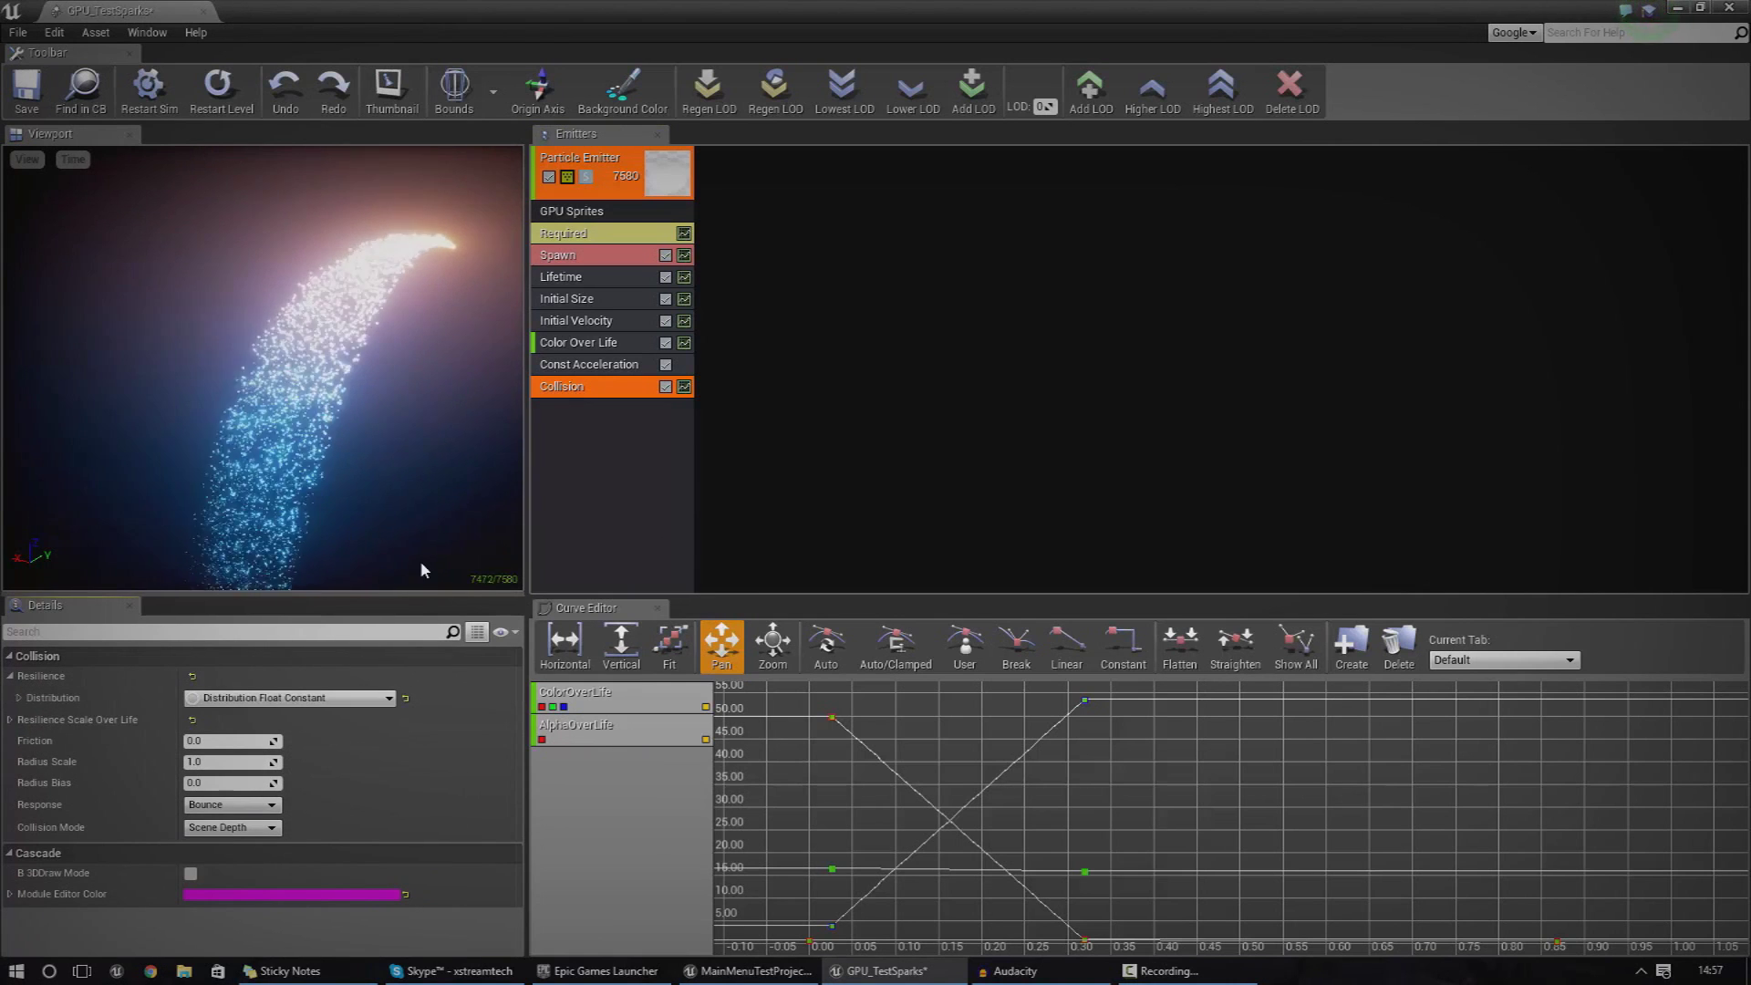
{"action": "mouse_move", "coordinate": [371, 527]}
{"action": "left_mouse_down"}
{"action": "mouse_move", "coordinate": [370, 488]}
{"action": "mouse_move", "coordinate": [365, 520]}
{"action": "left_mouse_up"}
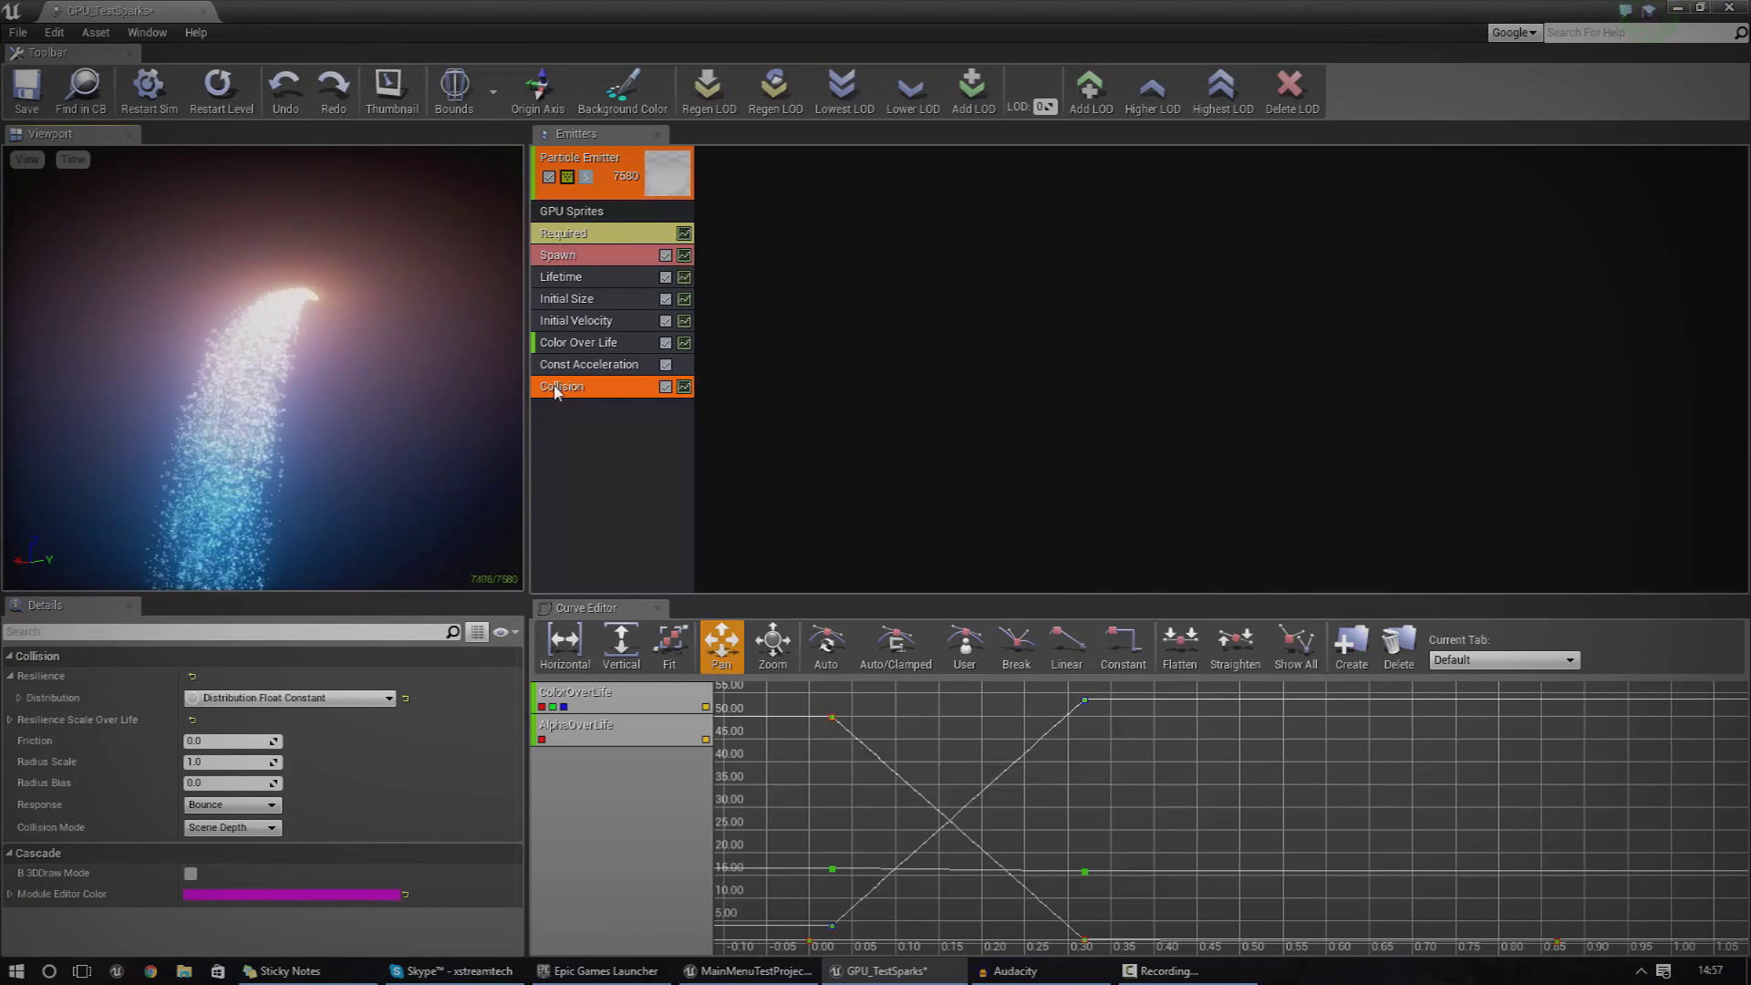
Expand the Collision module's Resilience distribution and place the GPU_TestSparks editor beside the level view to watch the sparks.
{"action": "right_click", "coordinate": [556, 392]}
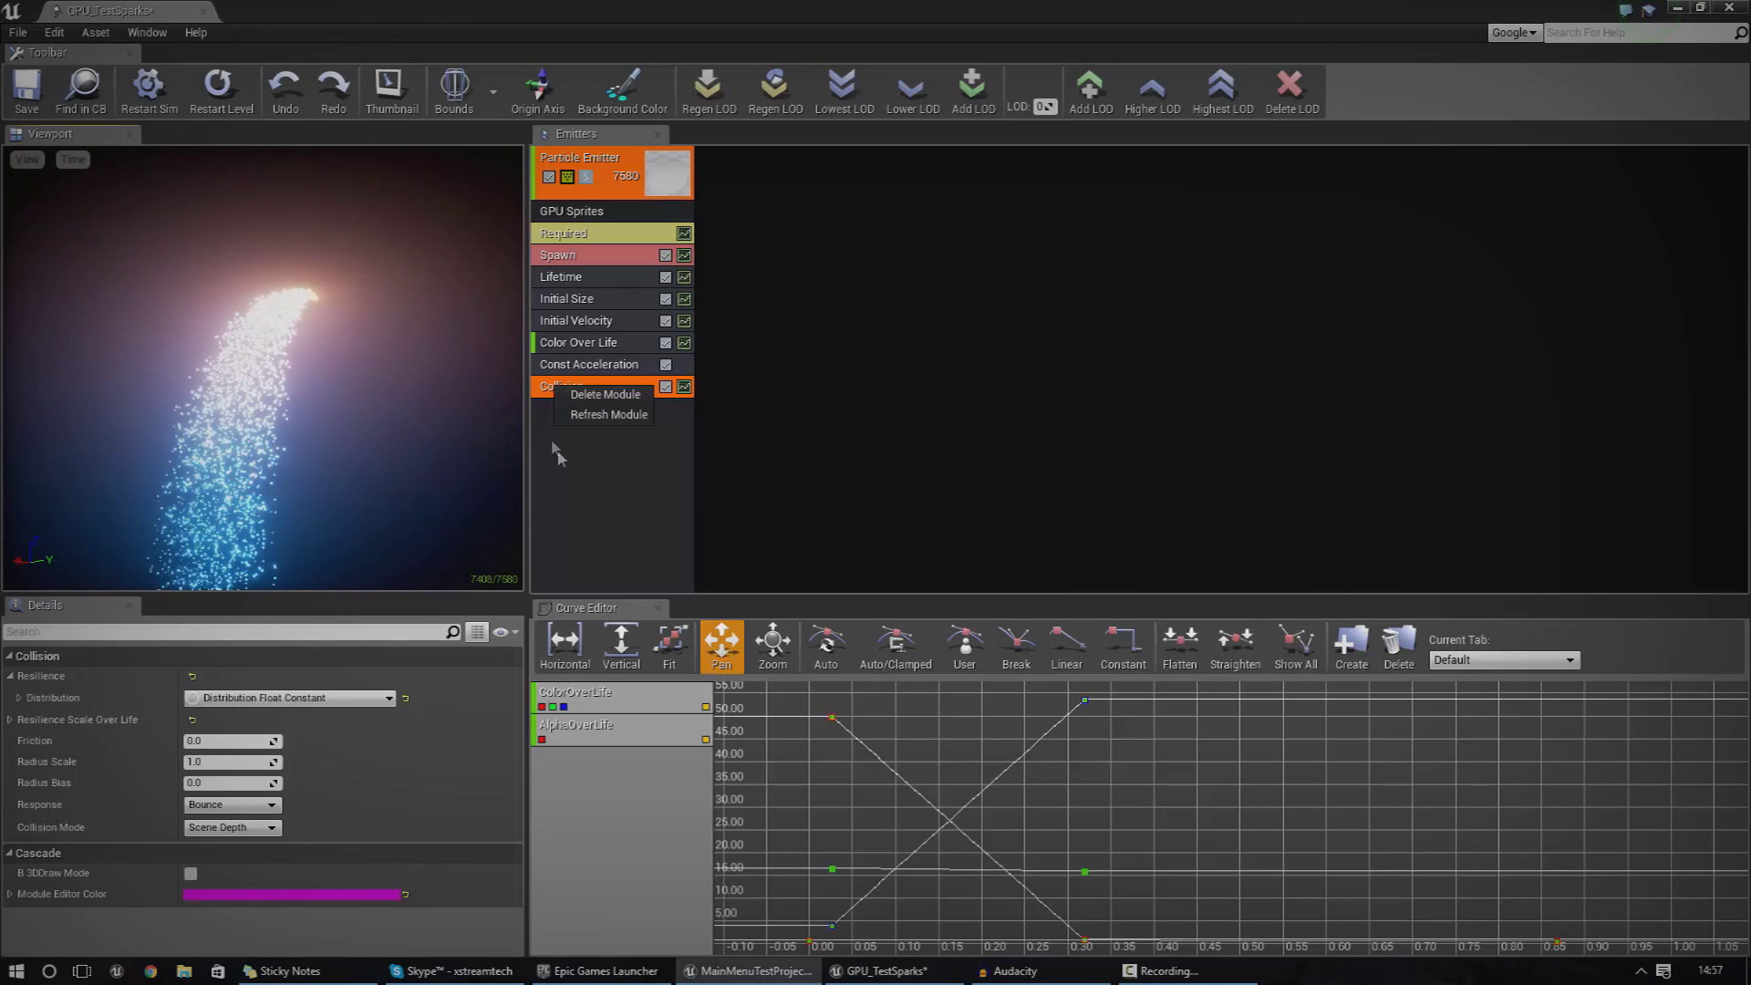
{"action": "left_click", "coordinate": [576, 469]}
{"action": "left_click", "coordinate": [595, 386]}
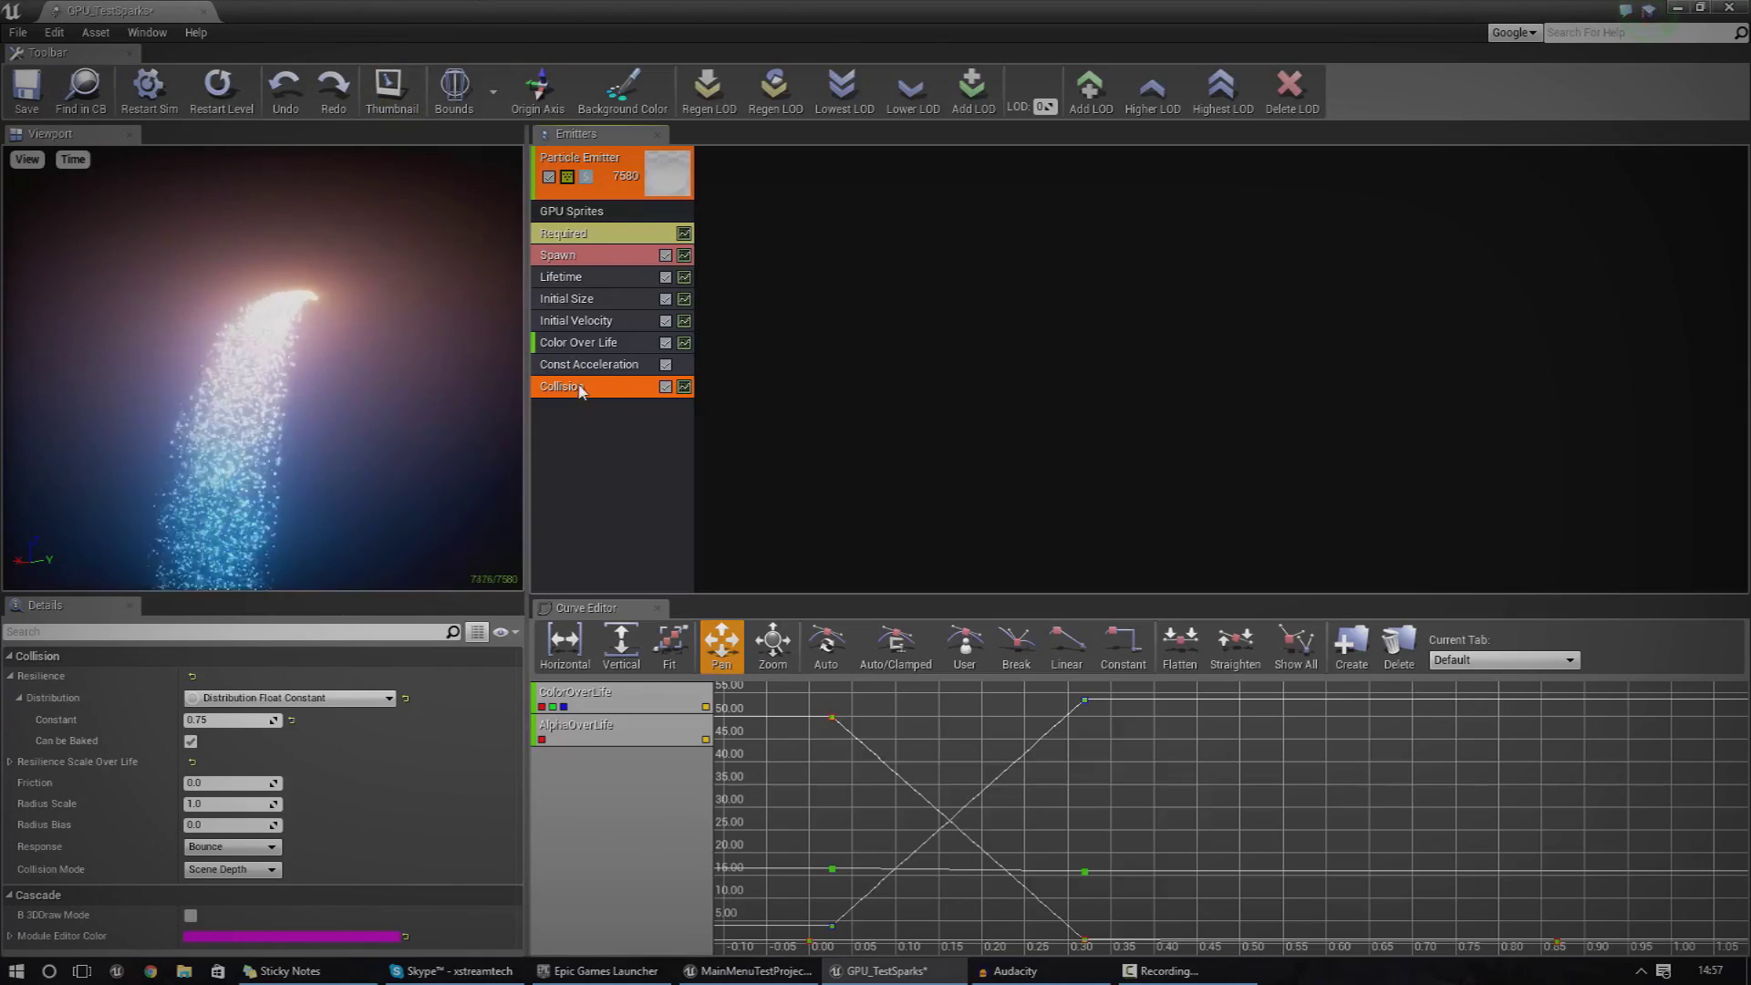
{"action": "left_click_drag", "start_coordinate": [784, 11], "coordinate": [1640, 167]}
{"action": "right_click_drag", "start_coordinate": [498, 492], "coordinate": [451, 515]}
{"action": "left_click_drag", "start_coordinate": [1383, 171], "coordinate": [1237, 84]}
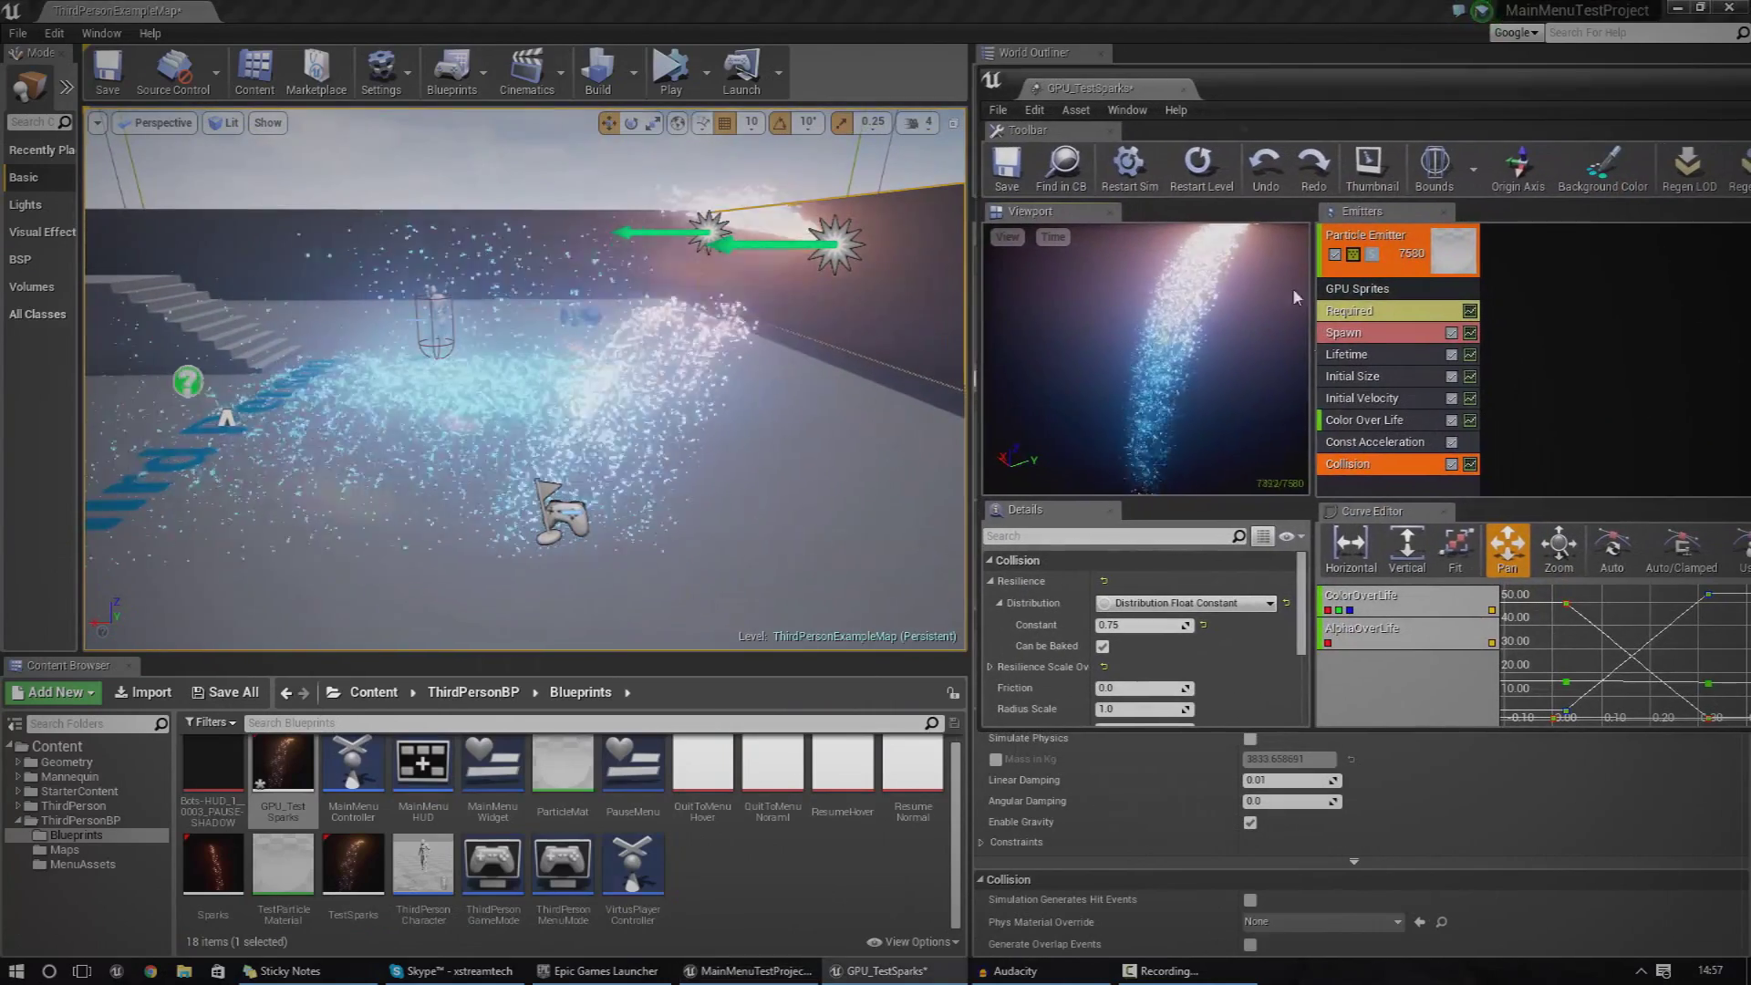
Delete the Collision module to see the sparks without it, and add a Collision module back to the Particle Emitter.
{"action": "right_click", "coordinate": [1360, 472]}
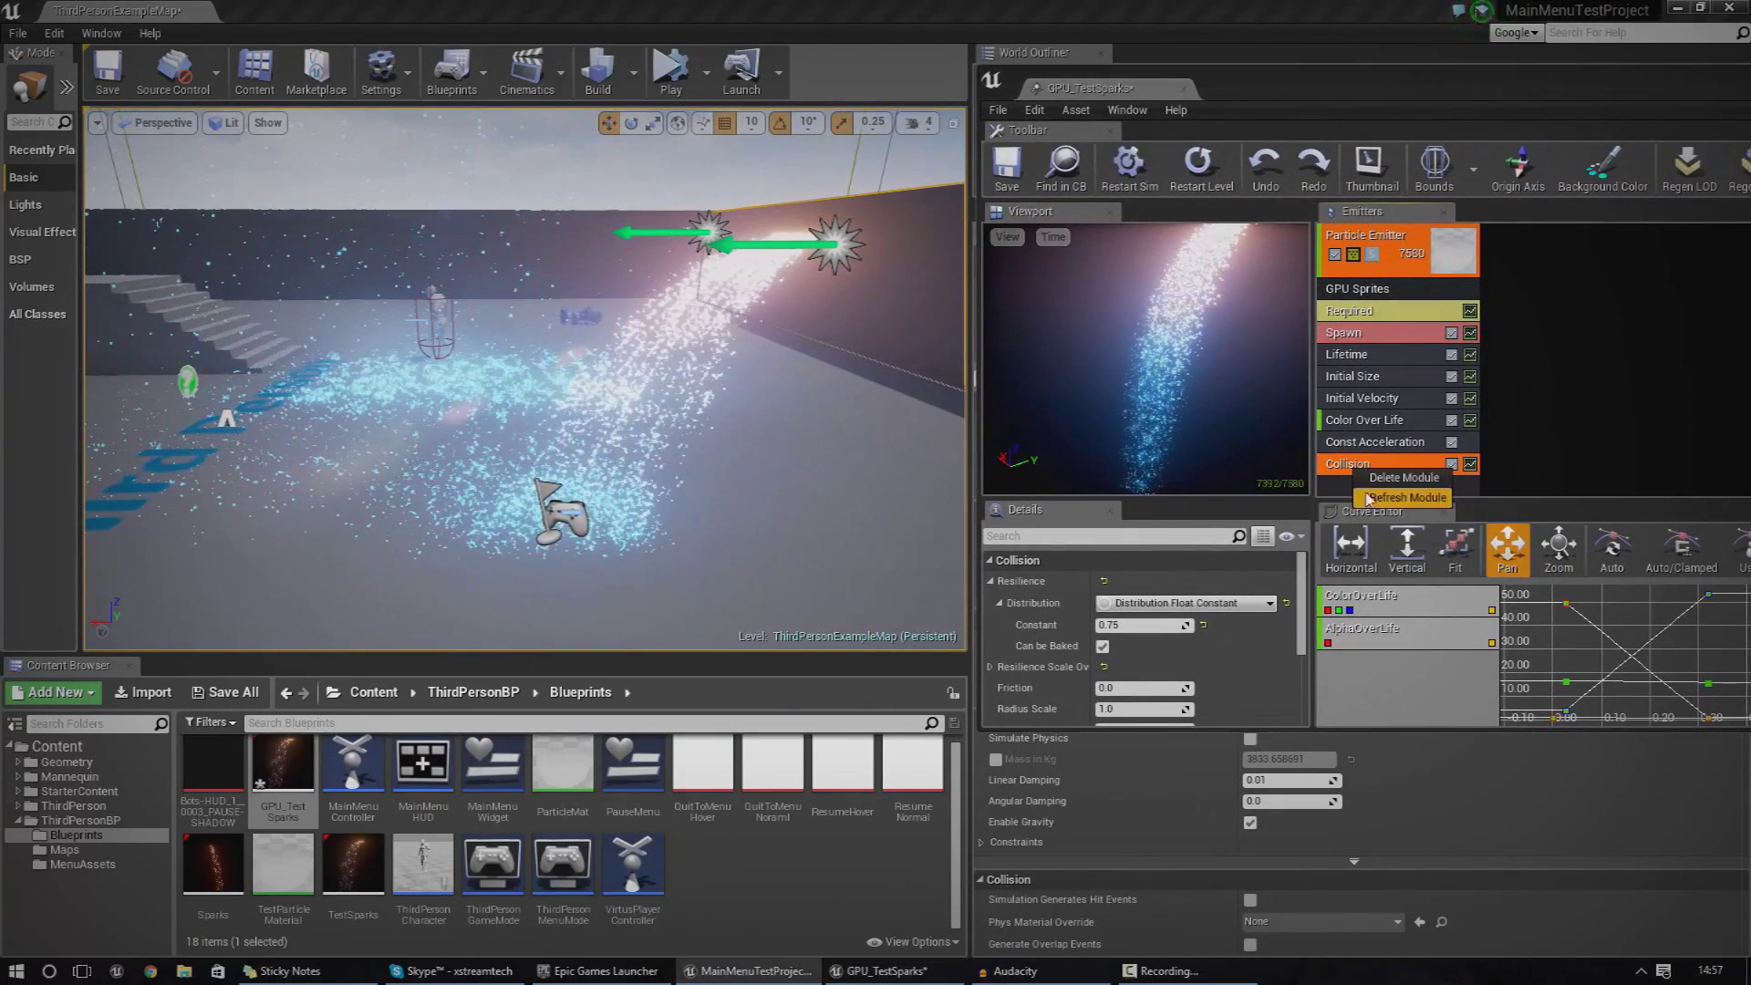
{"action": "left_click", "coordinate": [1381, 477]}
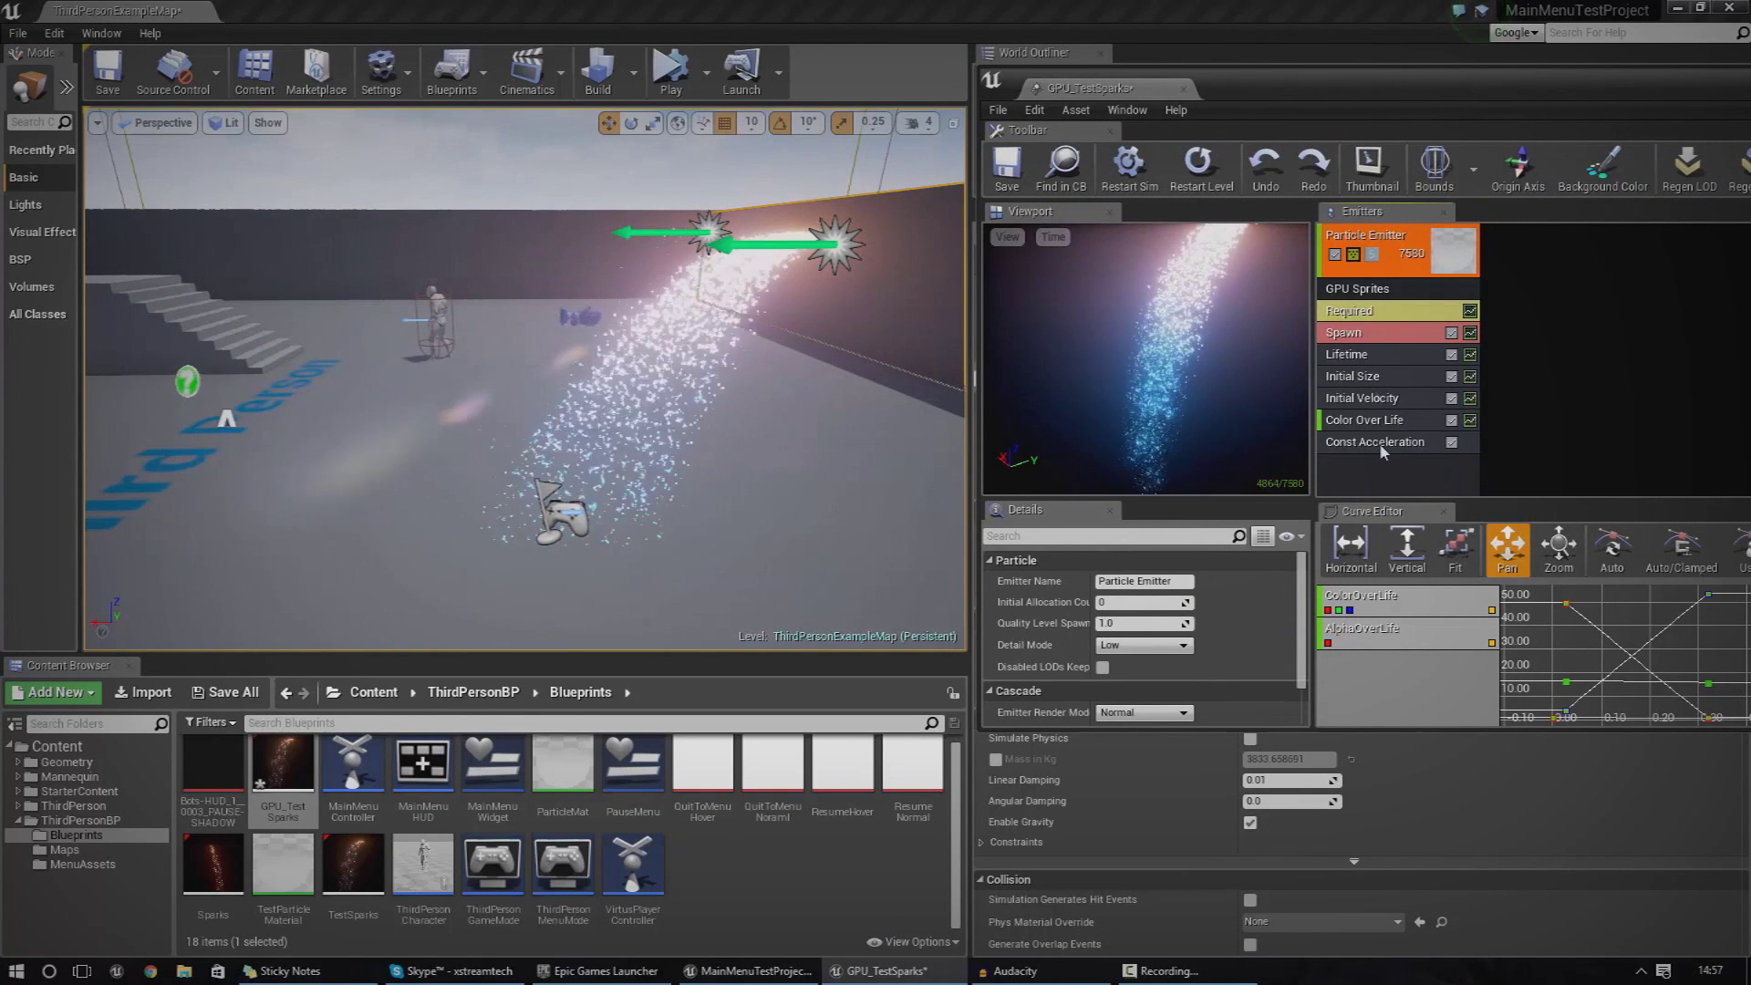
{"action": "right_click", "coordinate": [1365, 274]}
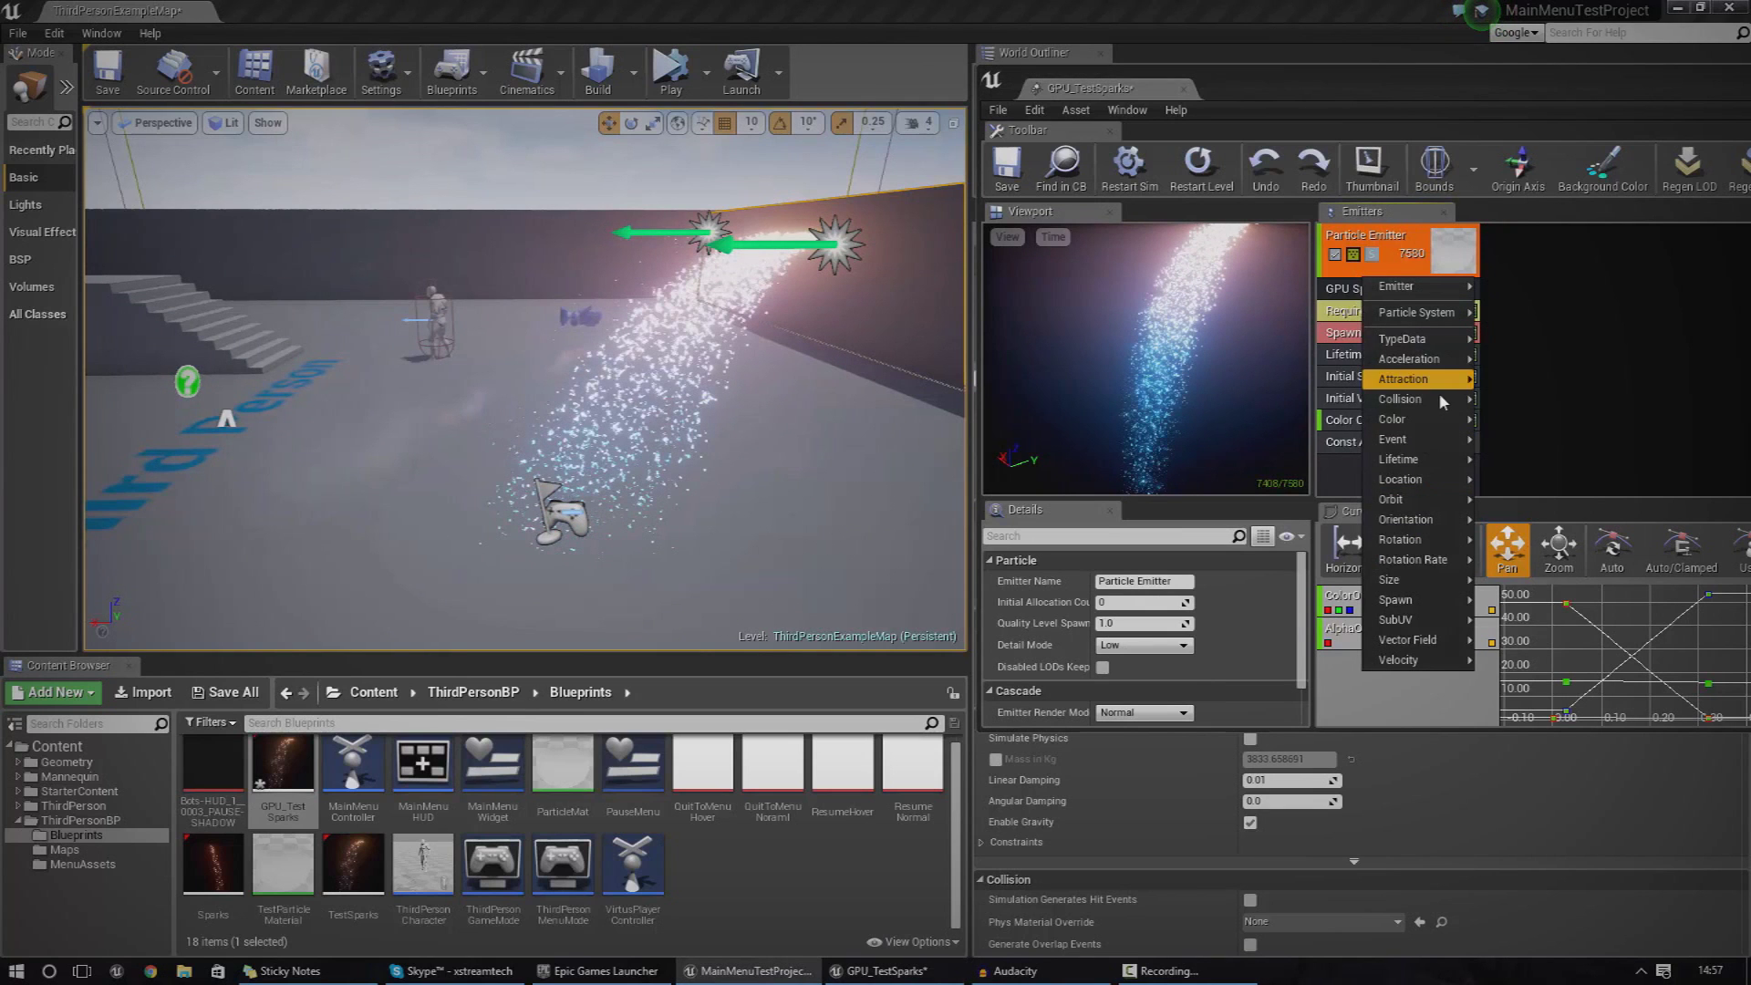
{"action": "mouse_move", "coordinate": [1441, 400]}
{"action": "left_click", "coordinate": [1495, 399]}
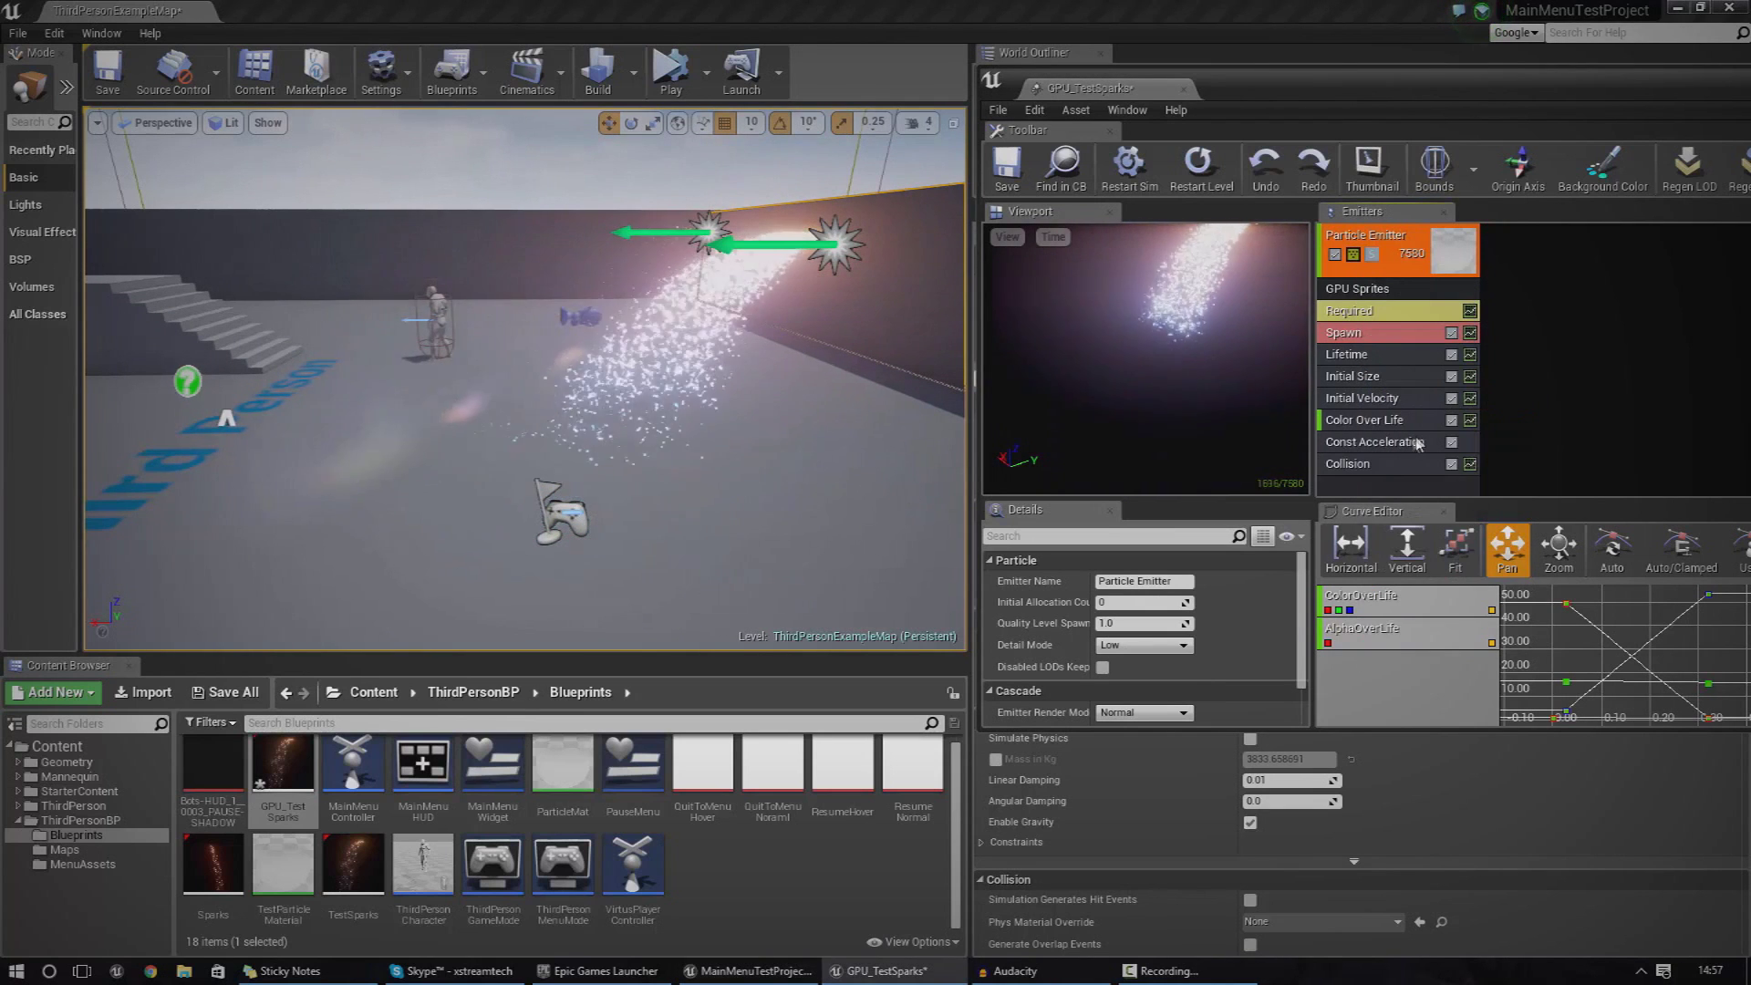
Try a Resilience constant of 0.1 for the Collision module, set it to 0.3, and check the bounce in the level.
{"action": "left_click", "coordinate": [1370, 465]}
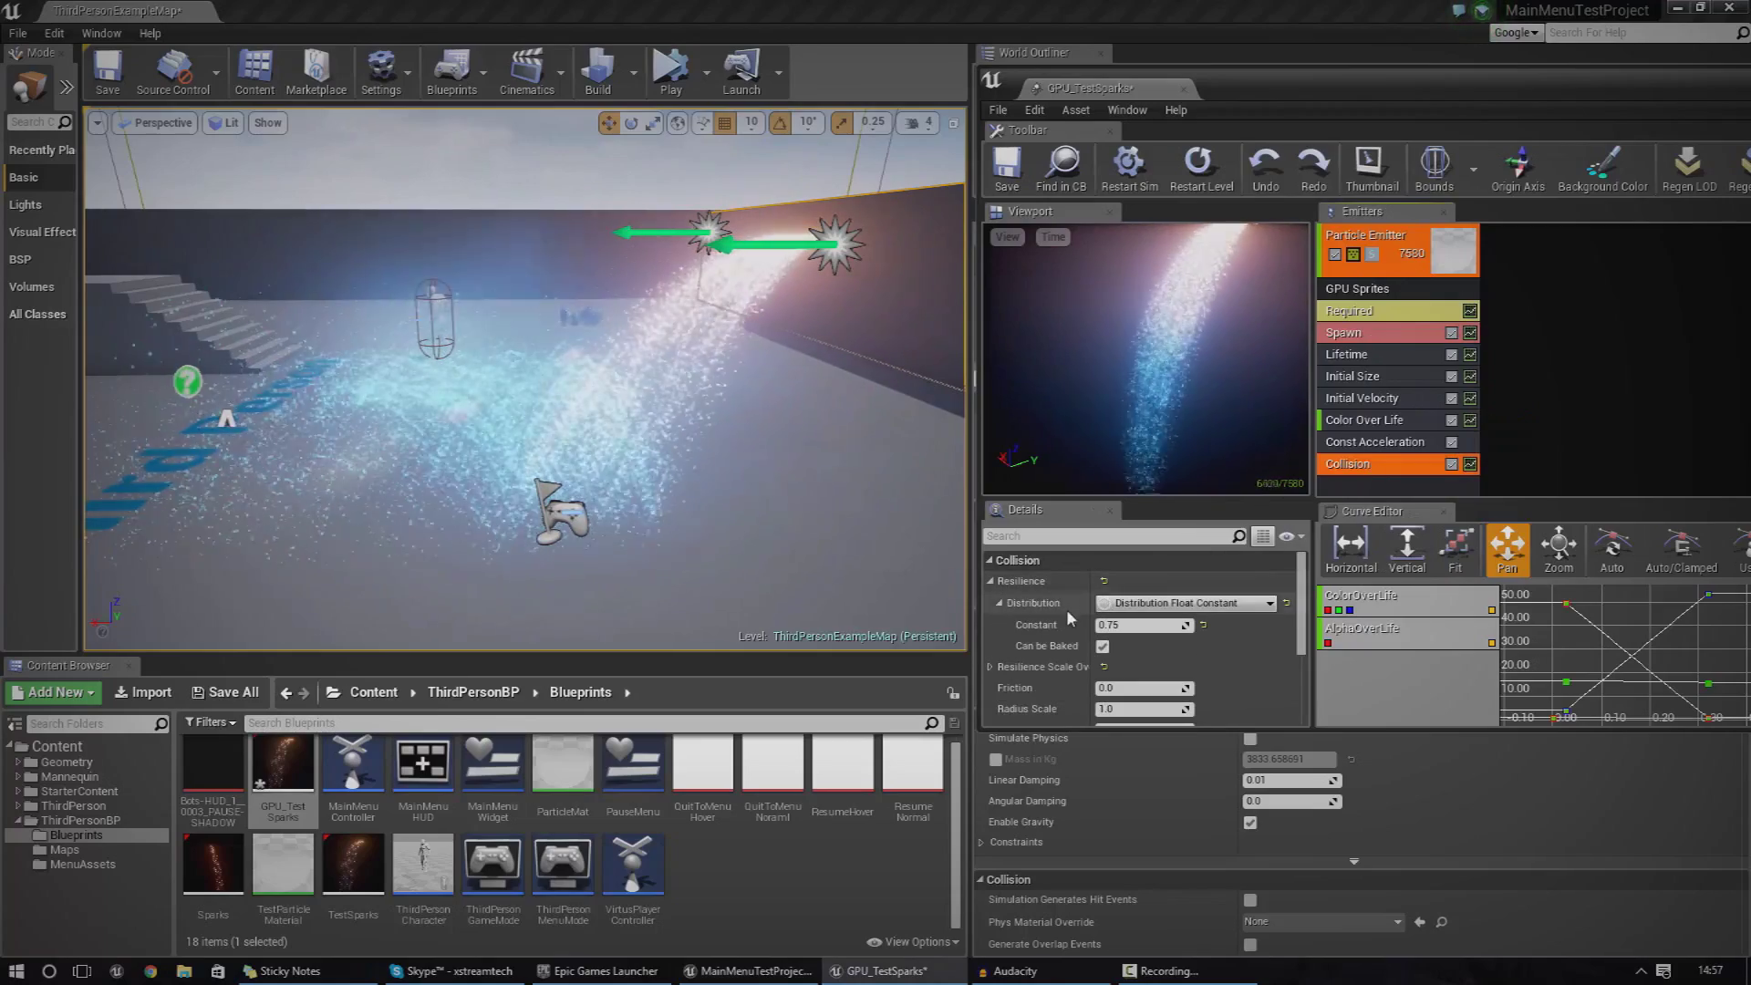
{"action": "scroll", "coordinate": [1094, 593], "scroll_direction": "down", "scroll_amount": 2}
{"action": "left_click", "coordinate": [1128, 567]}
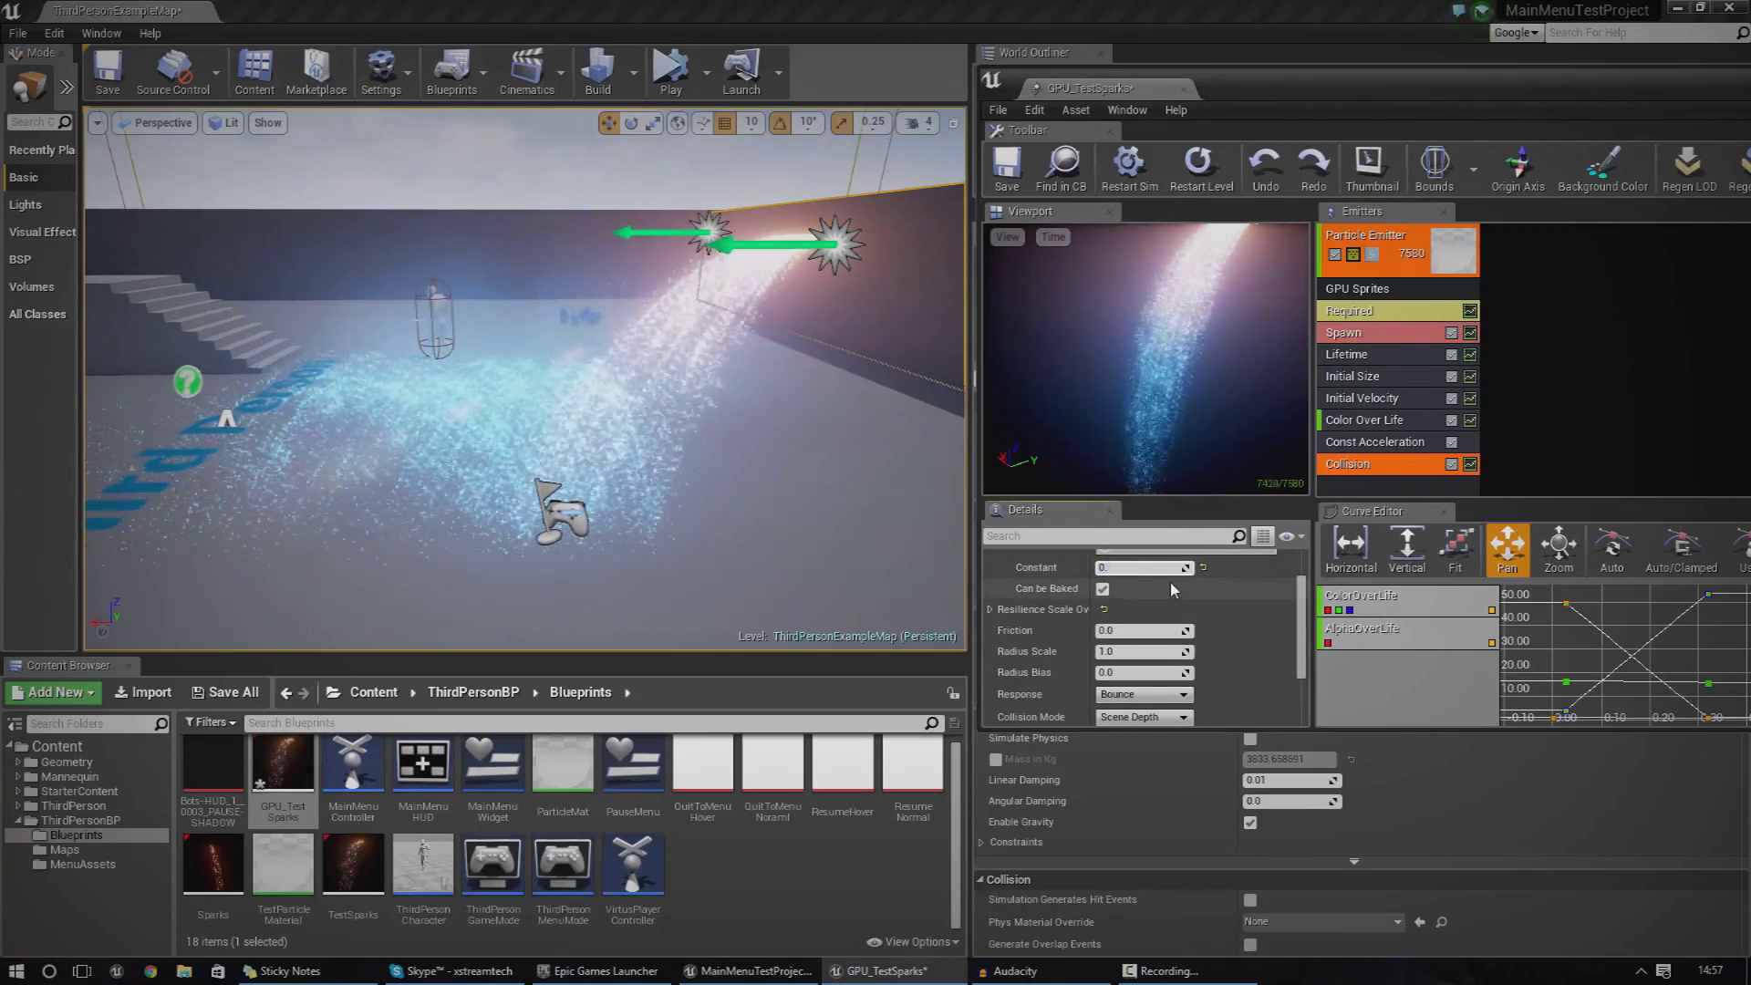
{"action": "type", "text": "0.1"}
{"action": "key", "text": "Return"}
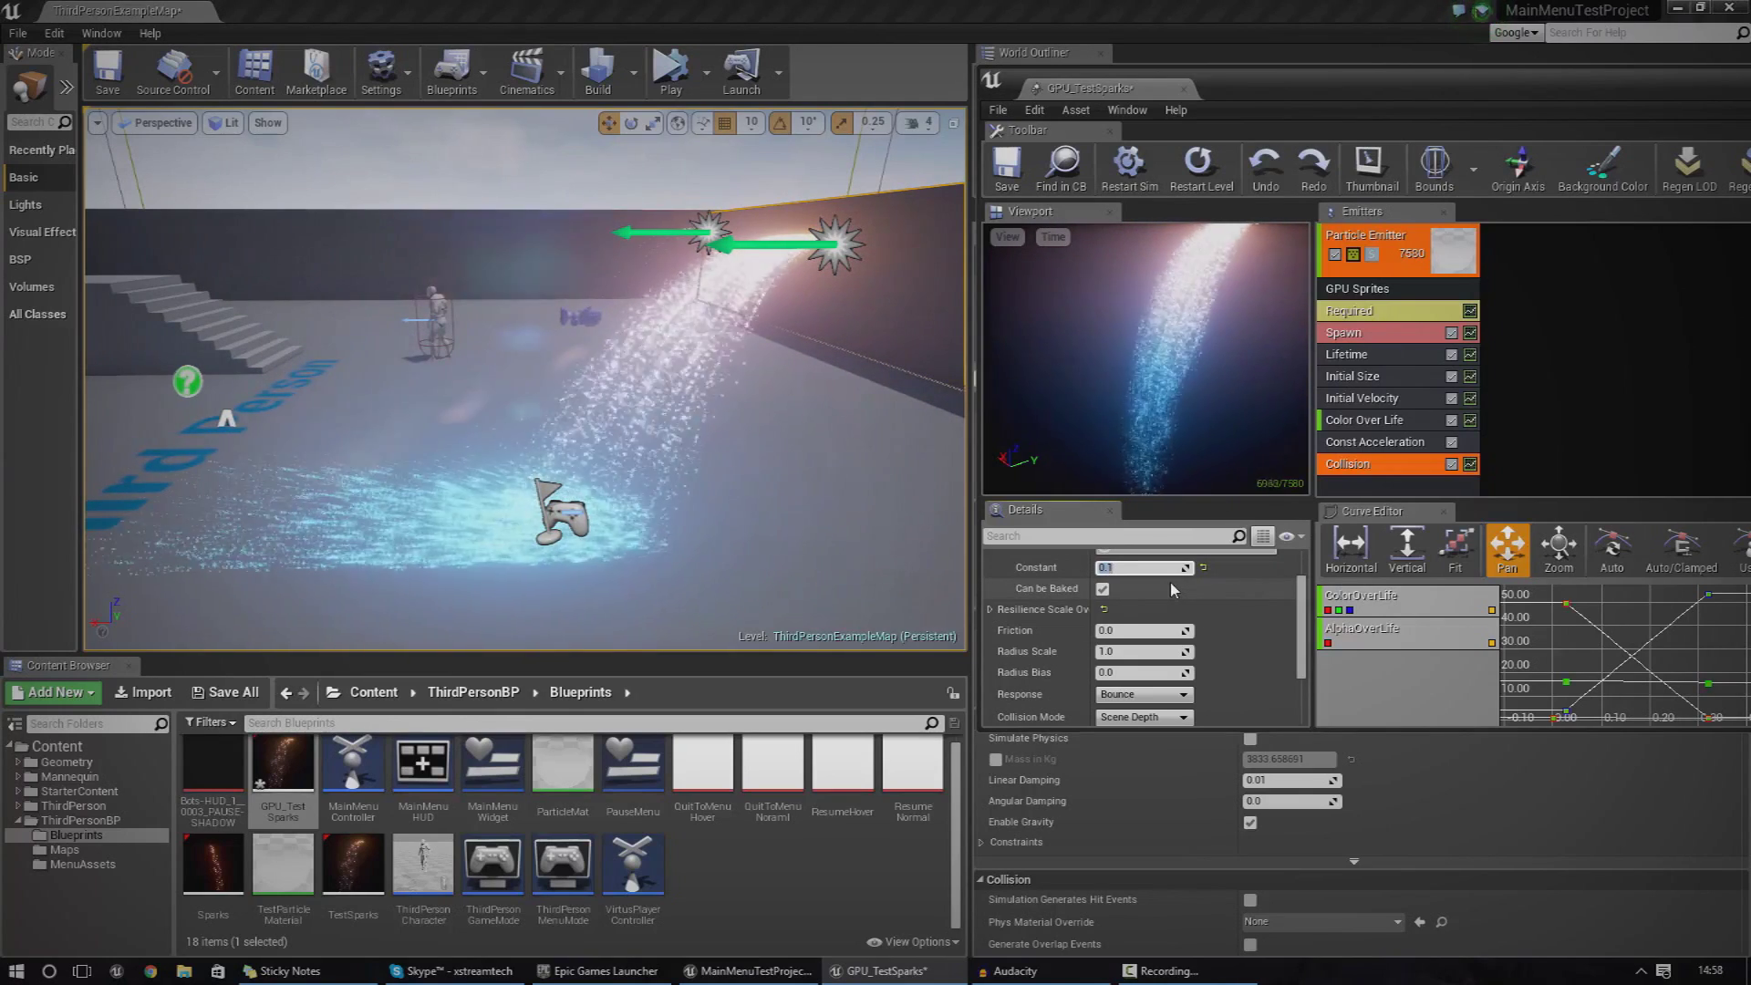
{"action": "type", "text": "0."}
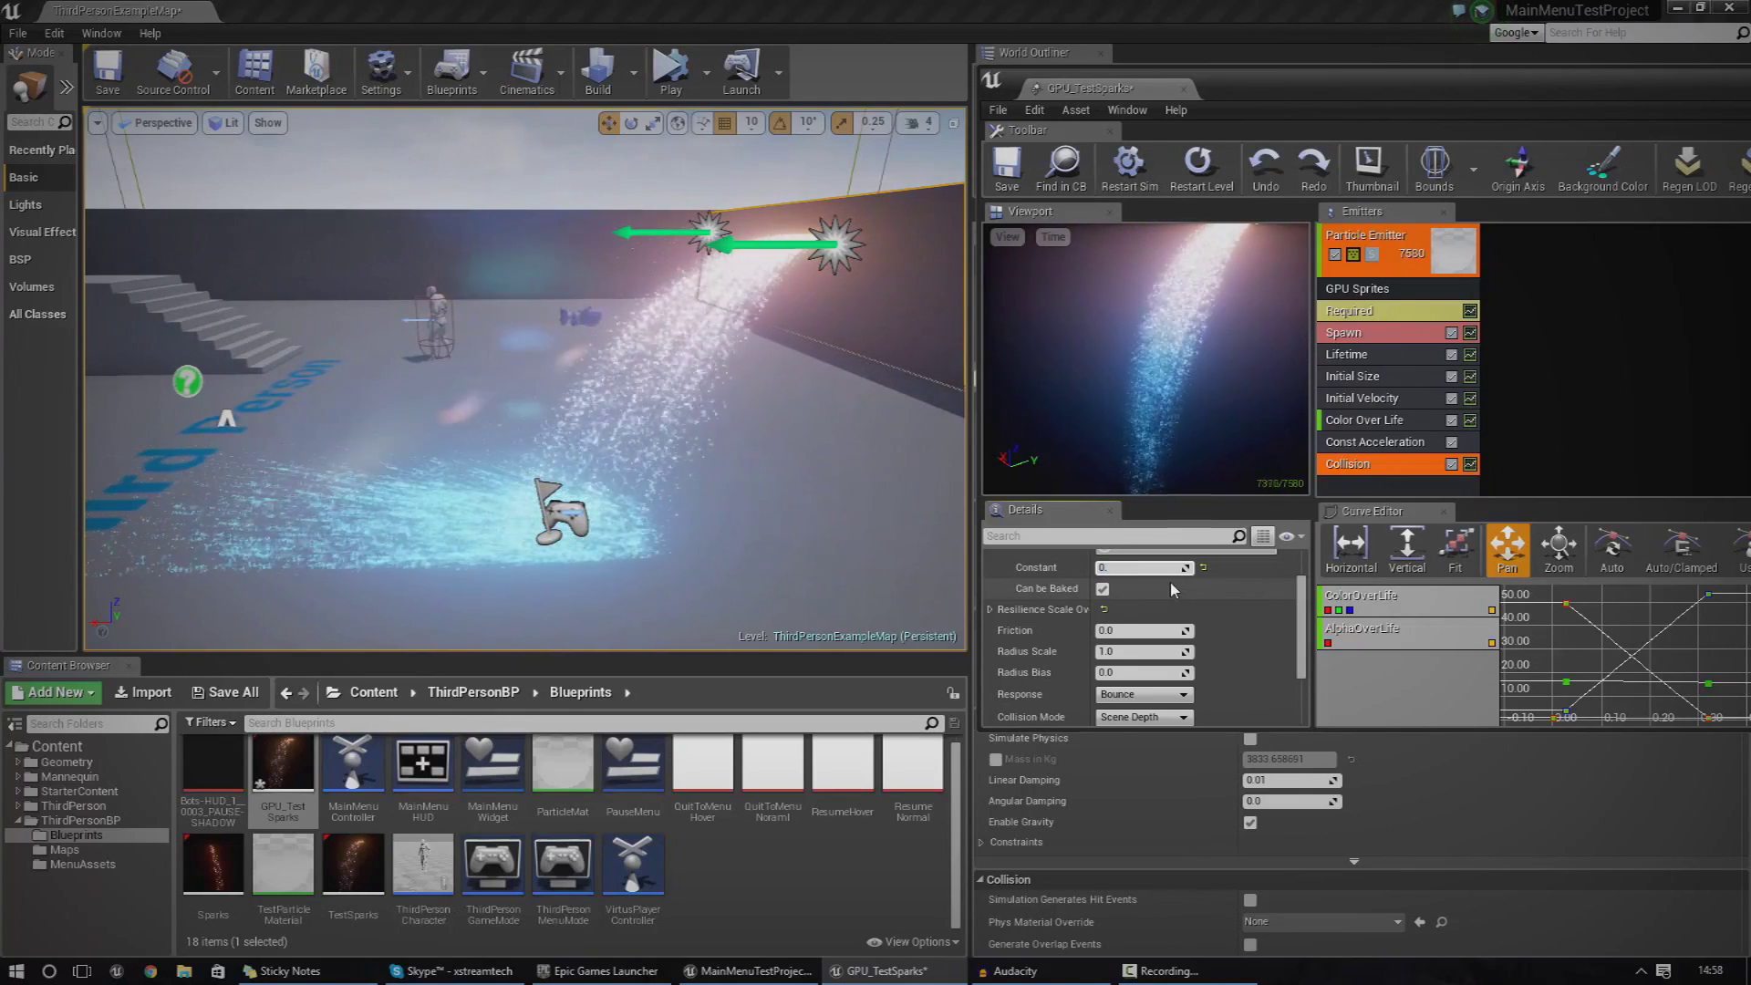
{"action": "type", "text": "3"}
{"action": "key", "text": "Return"}
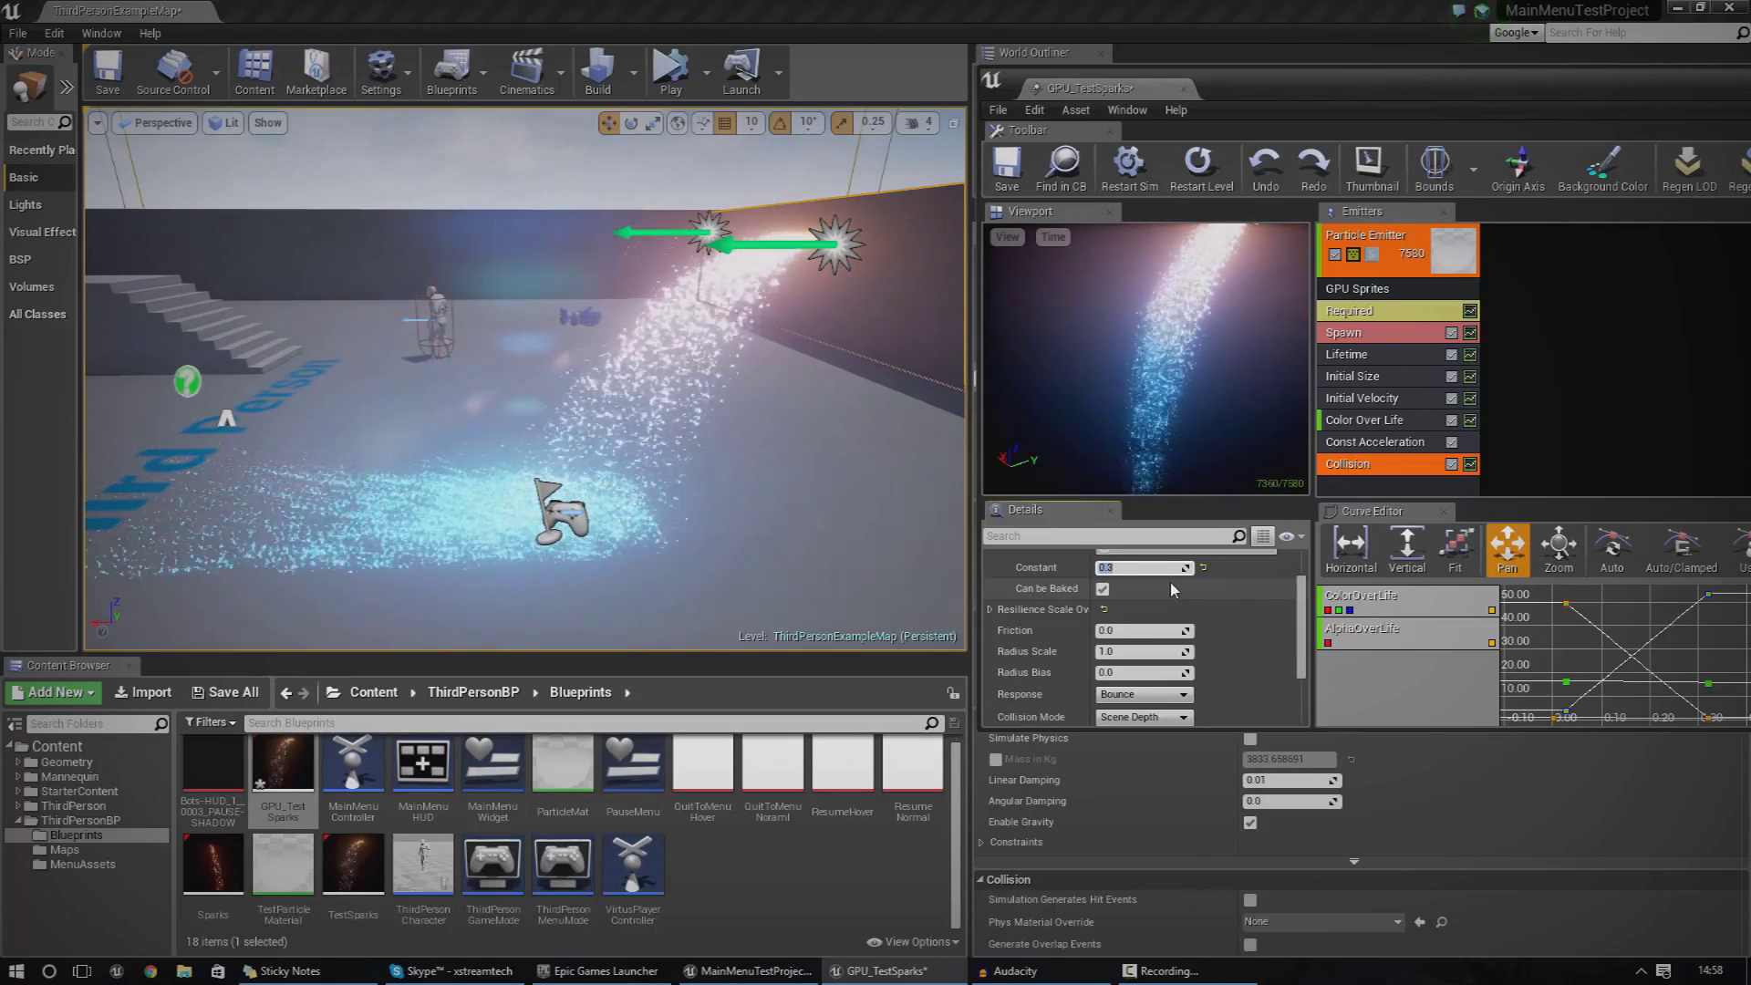
{"action": "mouse_move", "coordinate": [525, 379]}
{"action": "right_mouse_down"}
{"action": "mouse_move", "coordinate": [497, 388]}
{"action": "mouse_move", "coordinate": [529, 387]}
{"action": "right_mouse_up"}
{"action": "right_click_drag", "start_coordinate": [672, 469], "coordinate": [672, 469]}
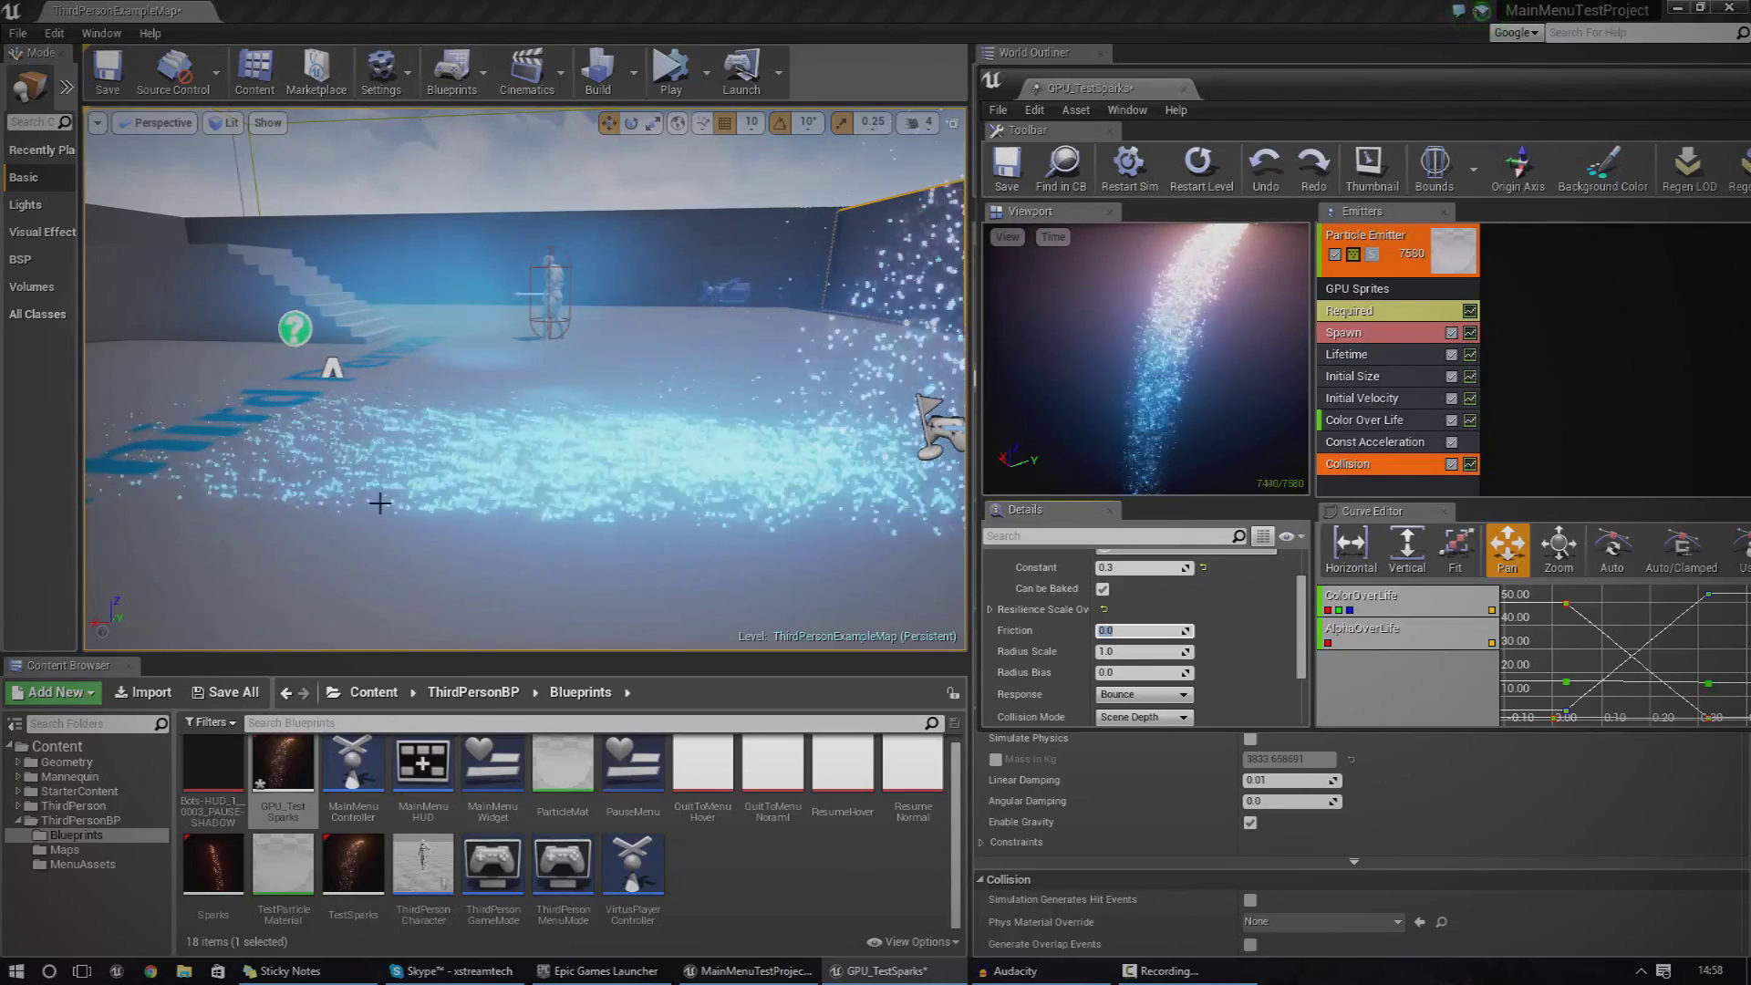
Set the fixed bounds of GPU_TestSparks again and display them around the sparks in the preview.
{"action": "right_click_drag", "start_coordinate": [774, 506], "coordinate": [652, 501]}
{"action": "right_click_drag", "start_coordinate": [244, 125], "coordinate": [155, 128]}
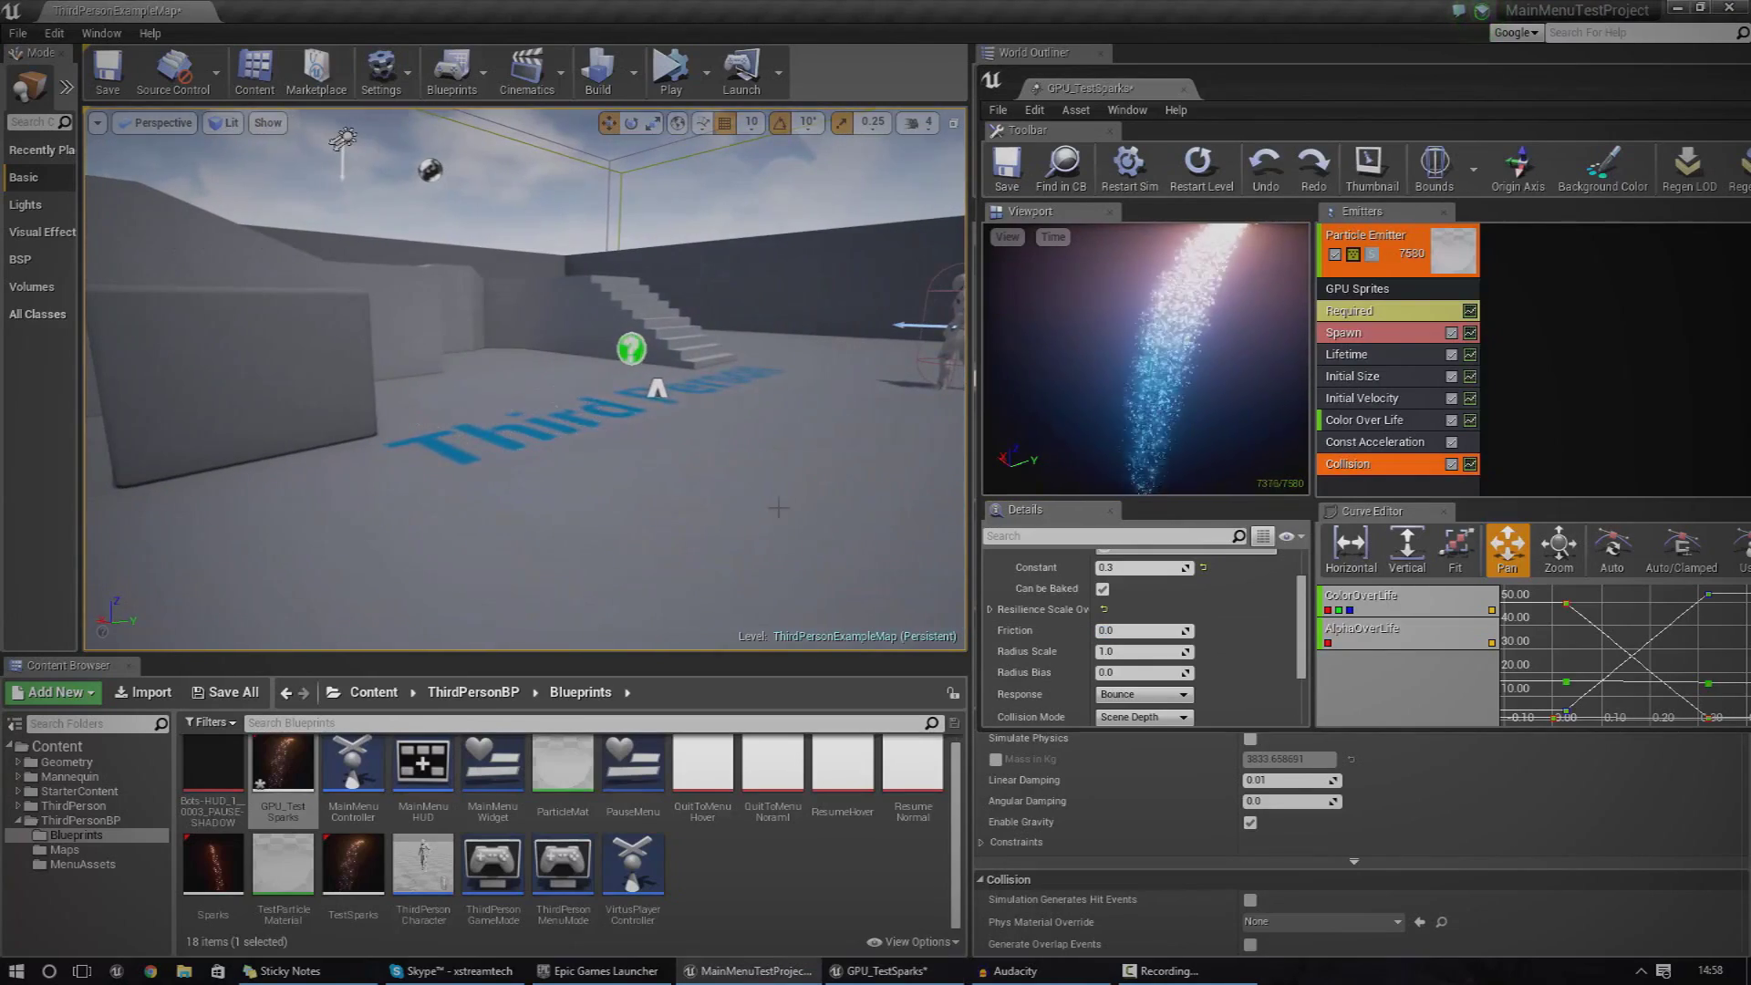
{"action": "right_click_drag", "start_coordinate": [779, 507], "coordinate": [825, 507]}
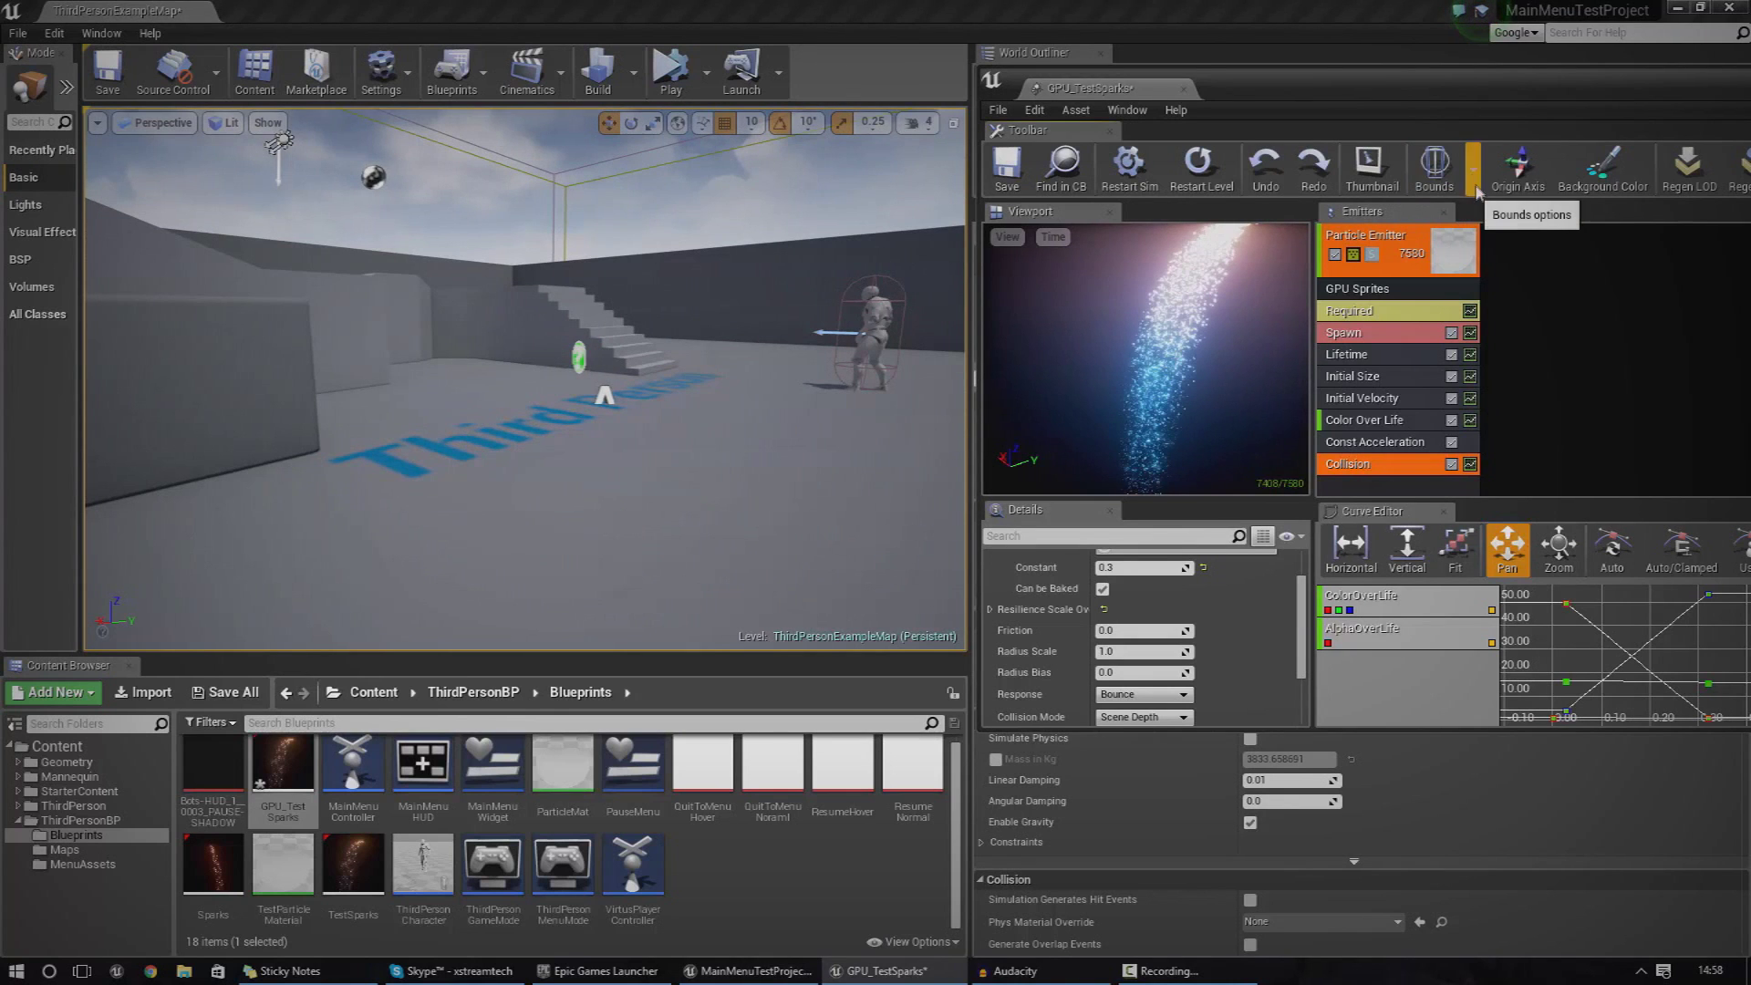
{"action": "left_click", "coordinate": [1473, 168]}
{"action": "left_click", "coordinate": [1506, 208]}
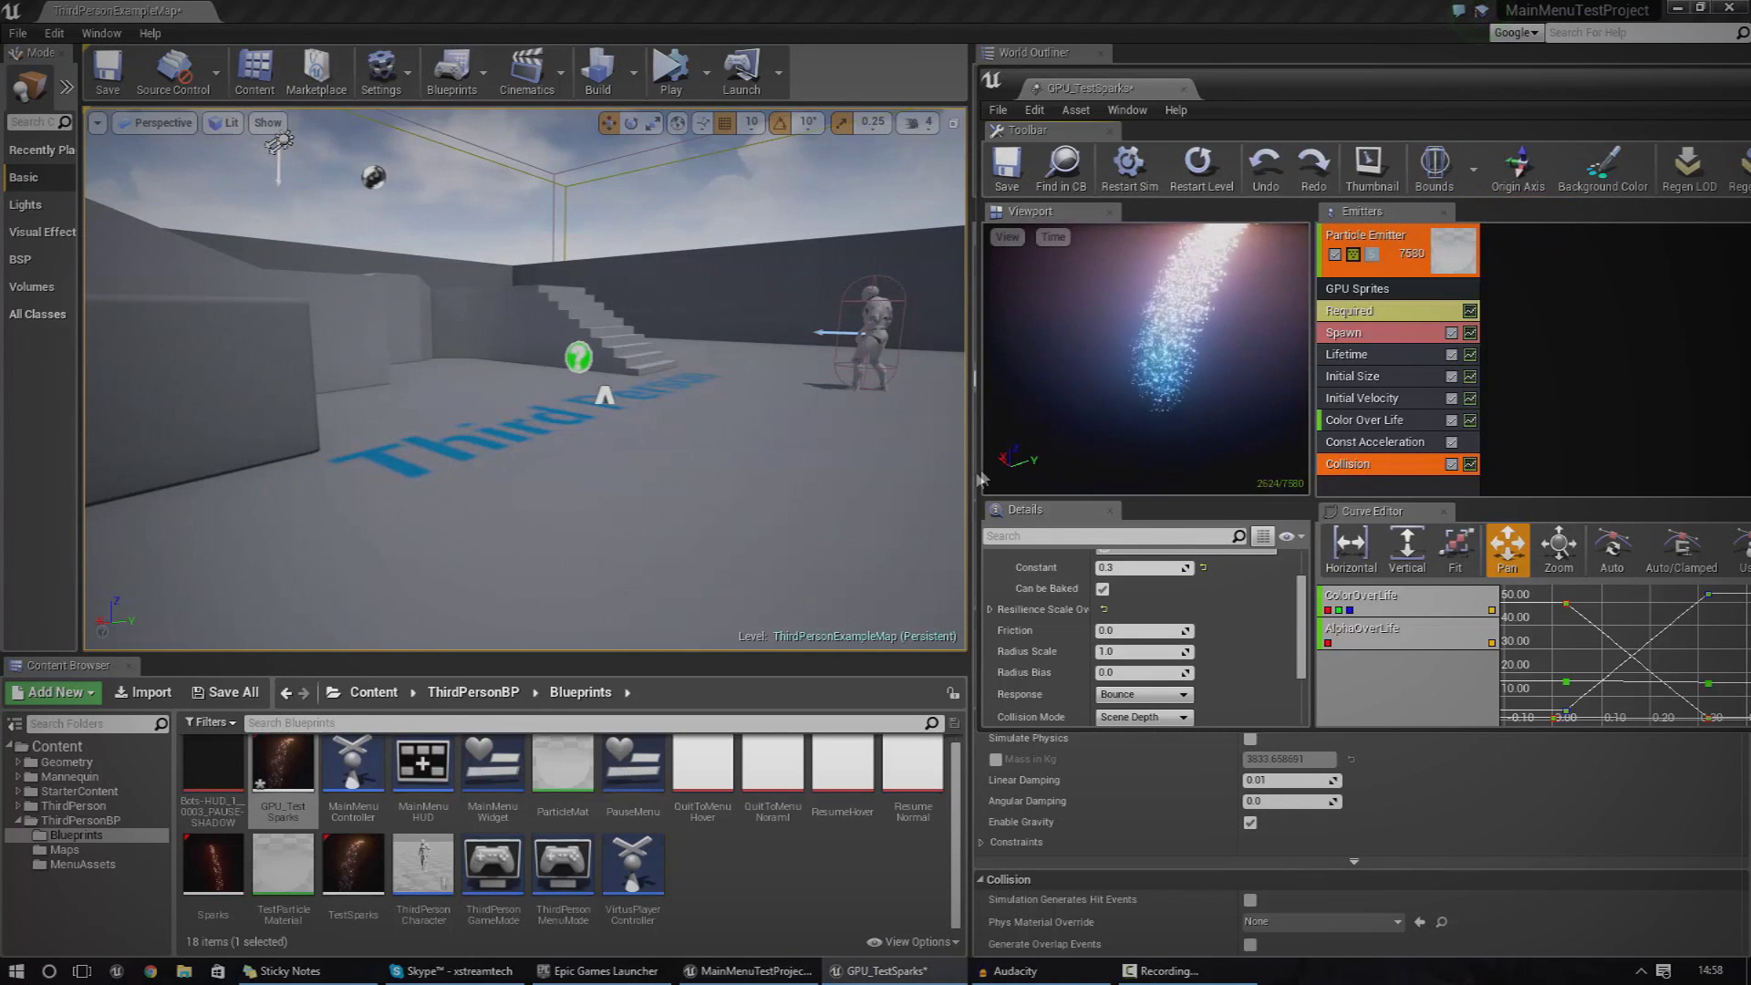
{"action": "right_click_drag", "start_coordinate": [863, 486], "coordinate": [930, 470]}
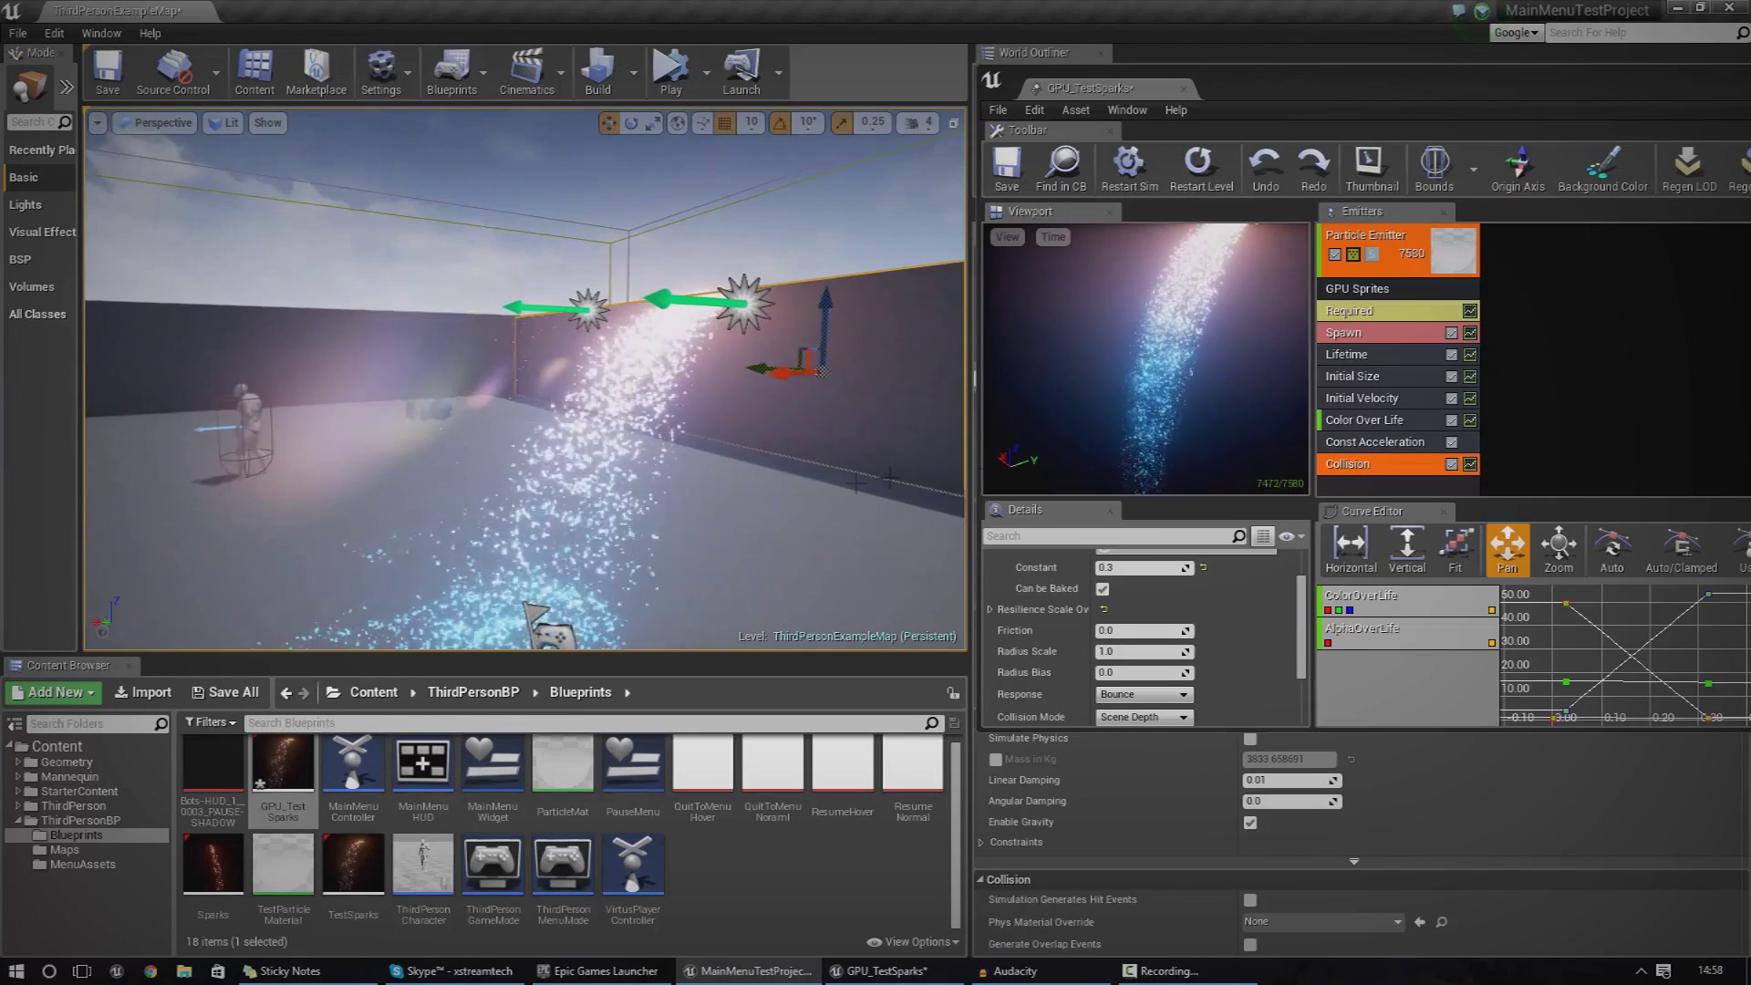
{"action": "left_click_drag", "start_coordinate": [1144, 365], "coordinate": [1154, 365]}
{"action": "left_click", "coordinate": [1434, 164]}
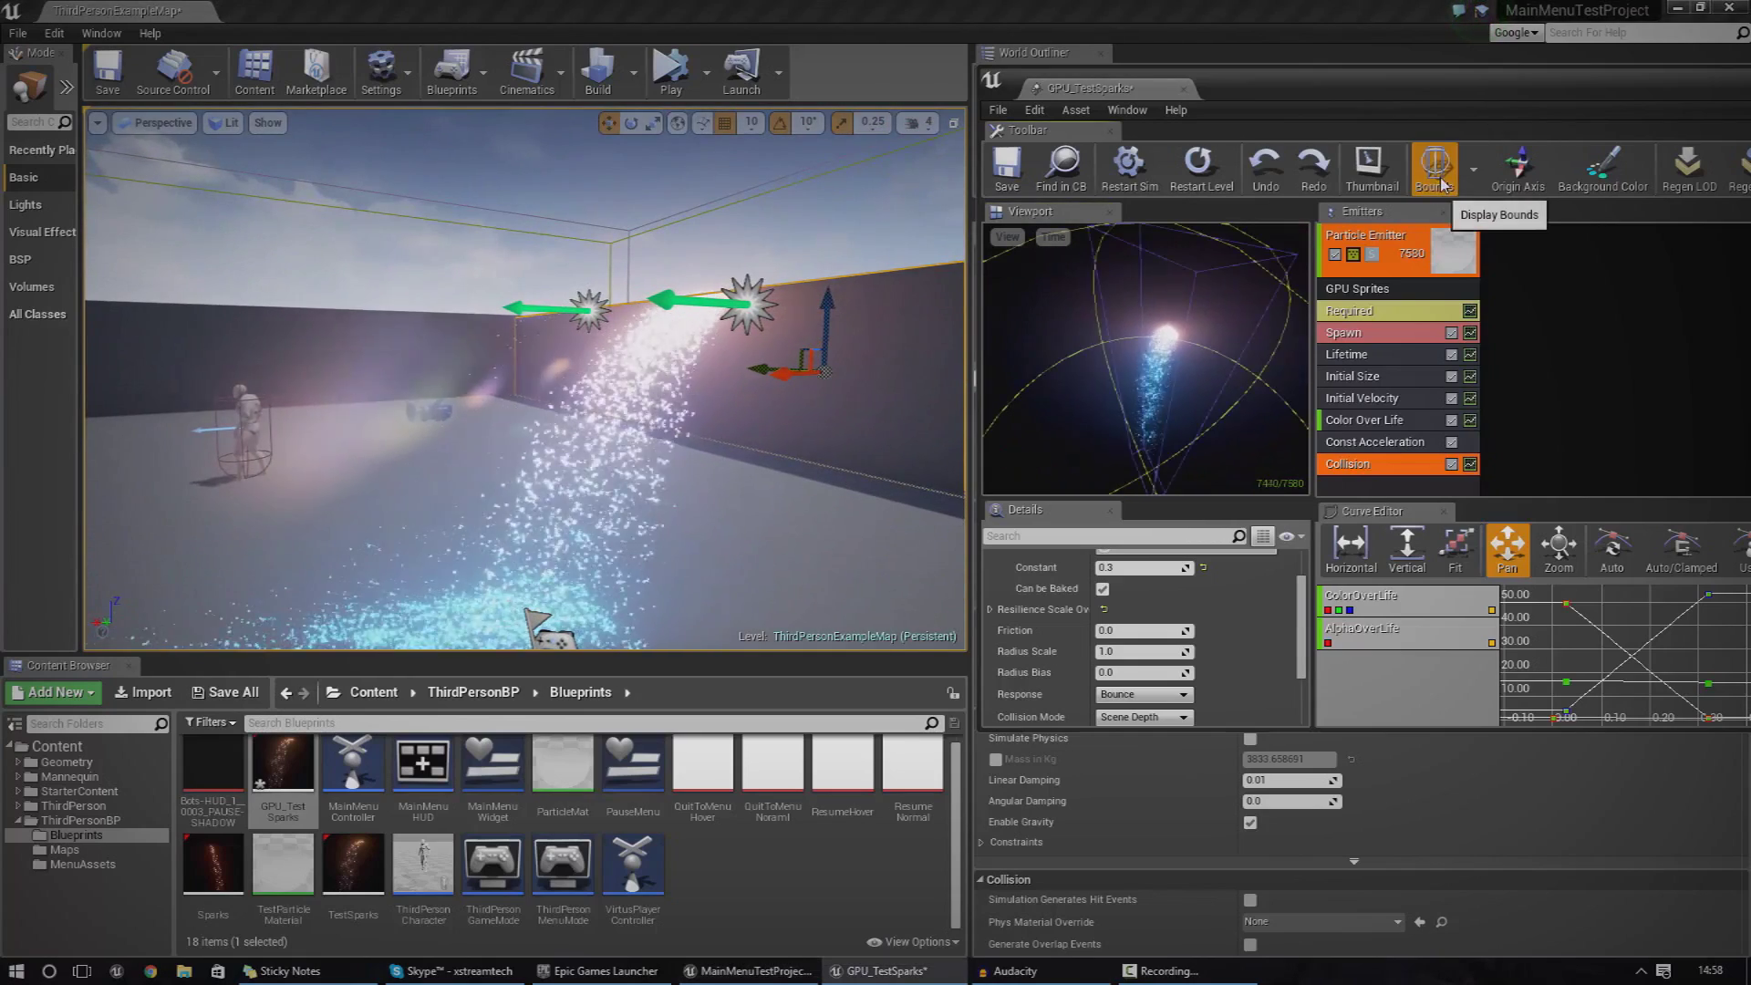
{"action": "mouse_move", "coordinate": [1256, 382]}
{"action": "left_mouse_down"}
{"action": "mouse_move", "coordinate": [1144, 381]}
{"action": "mouse_move", "coordinate": [1227, 360]}
{"action": "mouse_move", "coordinate": [1257, 382]}
{"action": "left_mouse_up"}
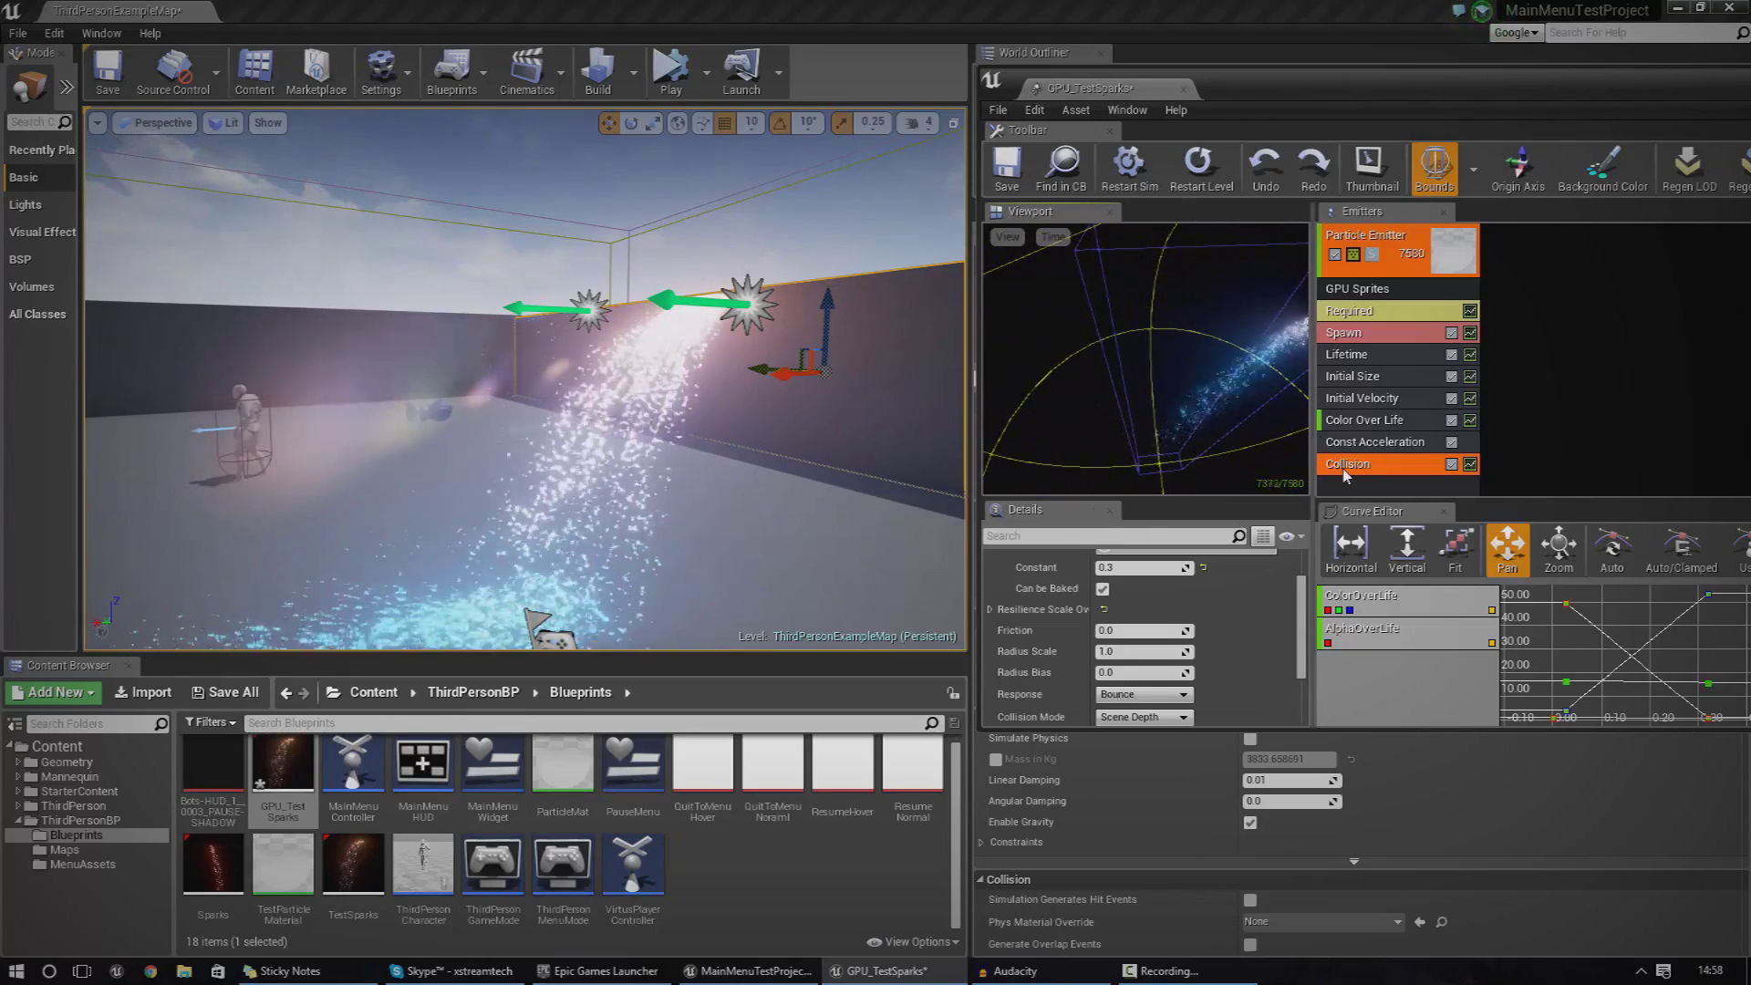
Try several Friction values for the Collision module, including 1 and 0.2, and return it to 0.
{"action": "scroll", "coordinate": [1129, 669], "scroll_direction": "down", "scroll_amount": 2}
{"action": "left_click", "coordinate": [1150, 560]}
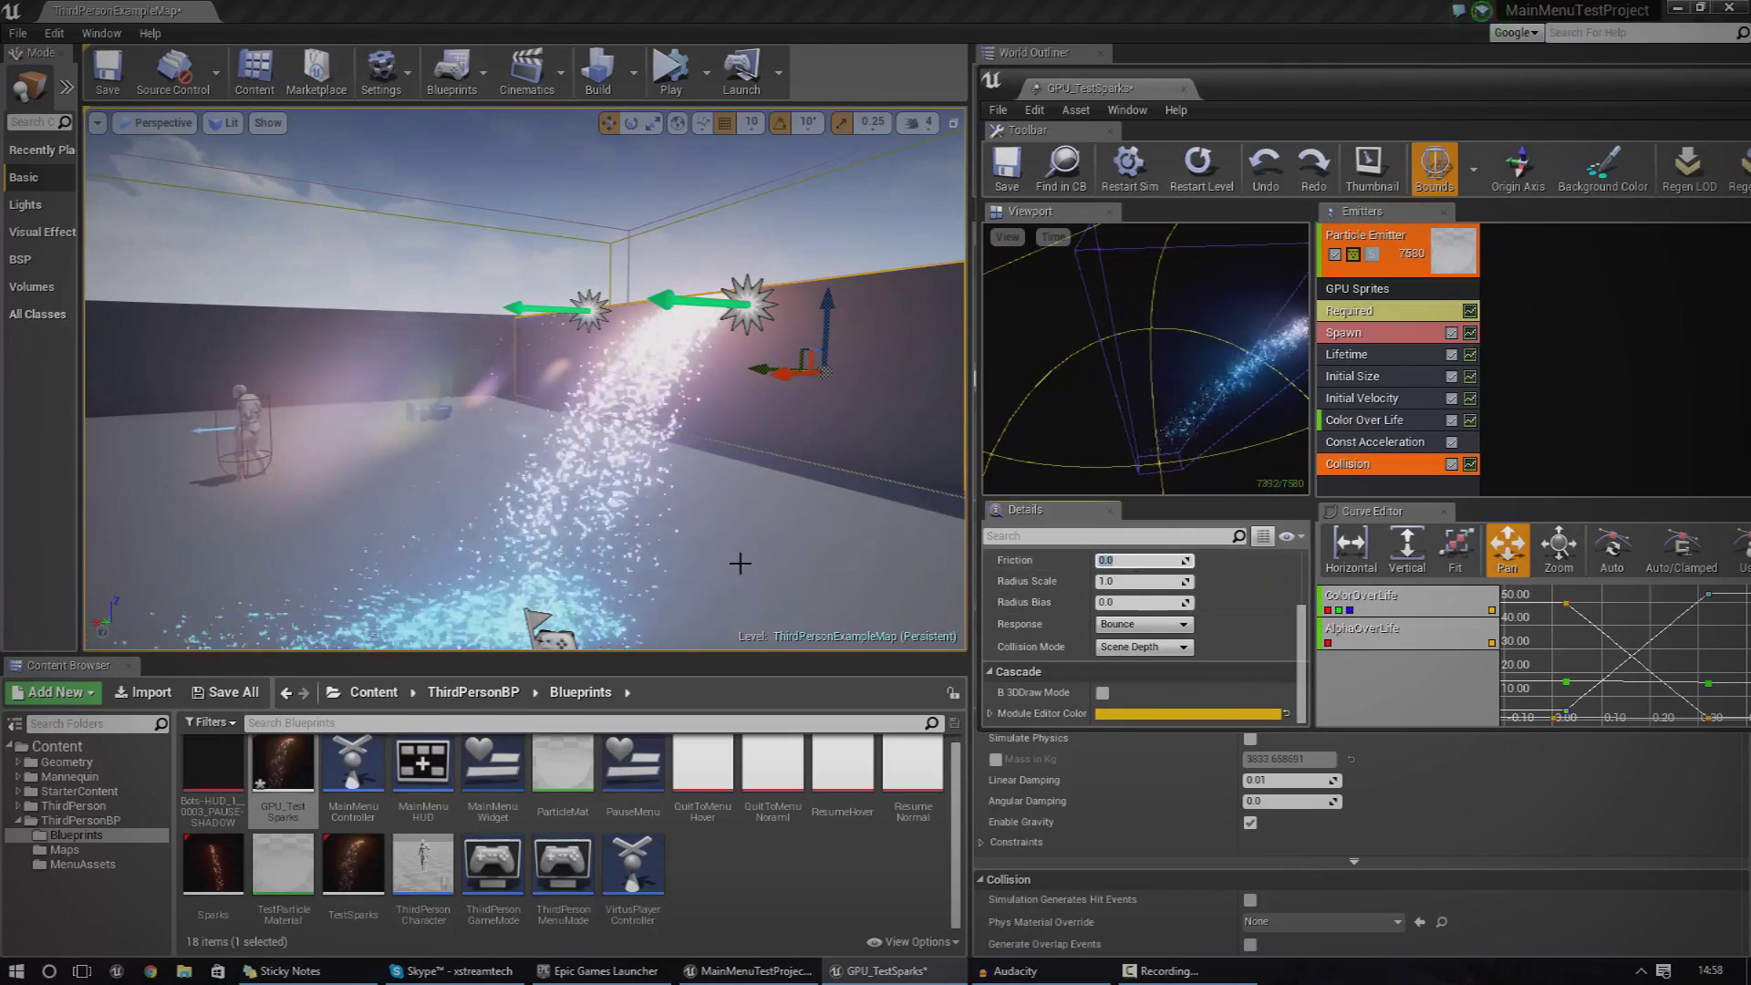
{"action": "right_click_drag", "start_coordinate": [738, 563], "coordinate": [664, 610]}
{"action": "left_click", "coordinate": [1146, 564]}
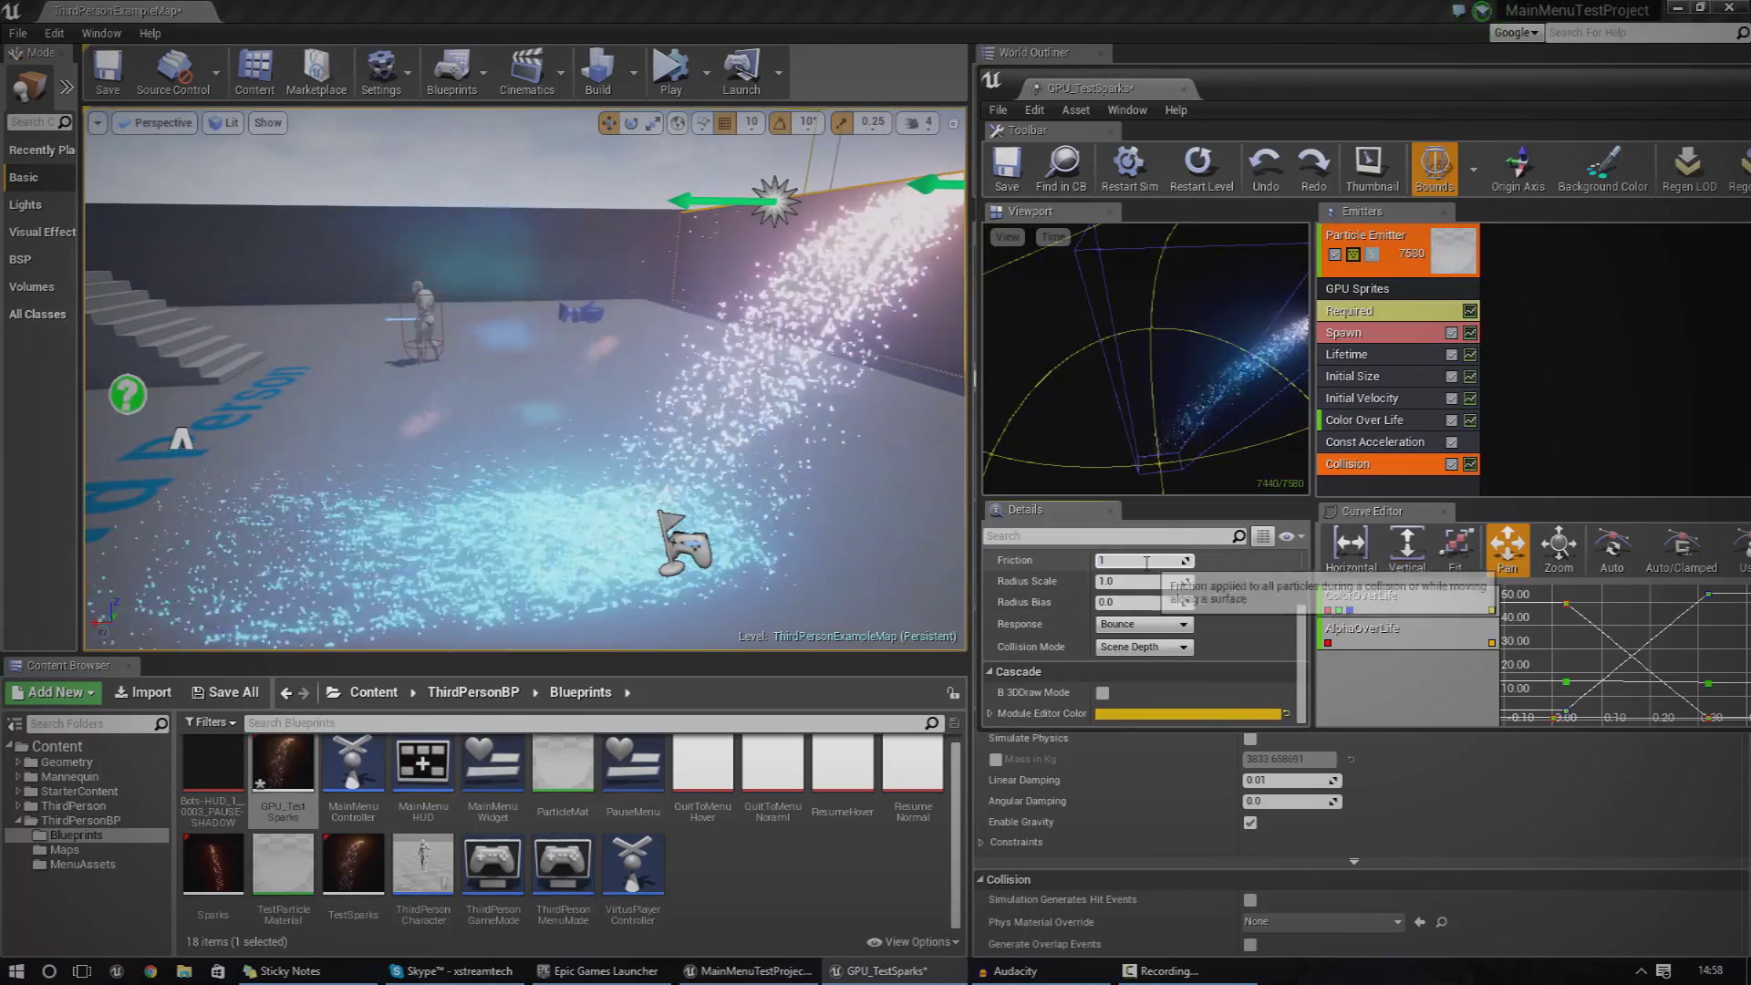
{"action": "type", "text": "1"}
{"action": "key", "text": "Return"}
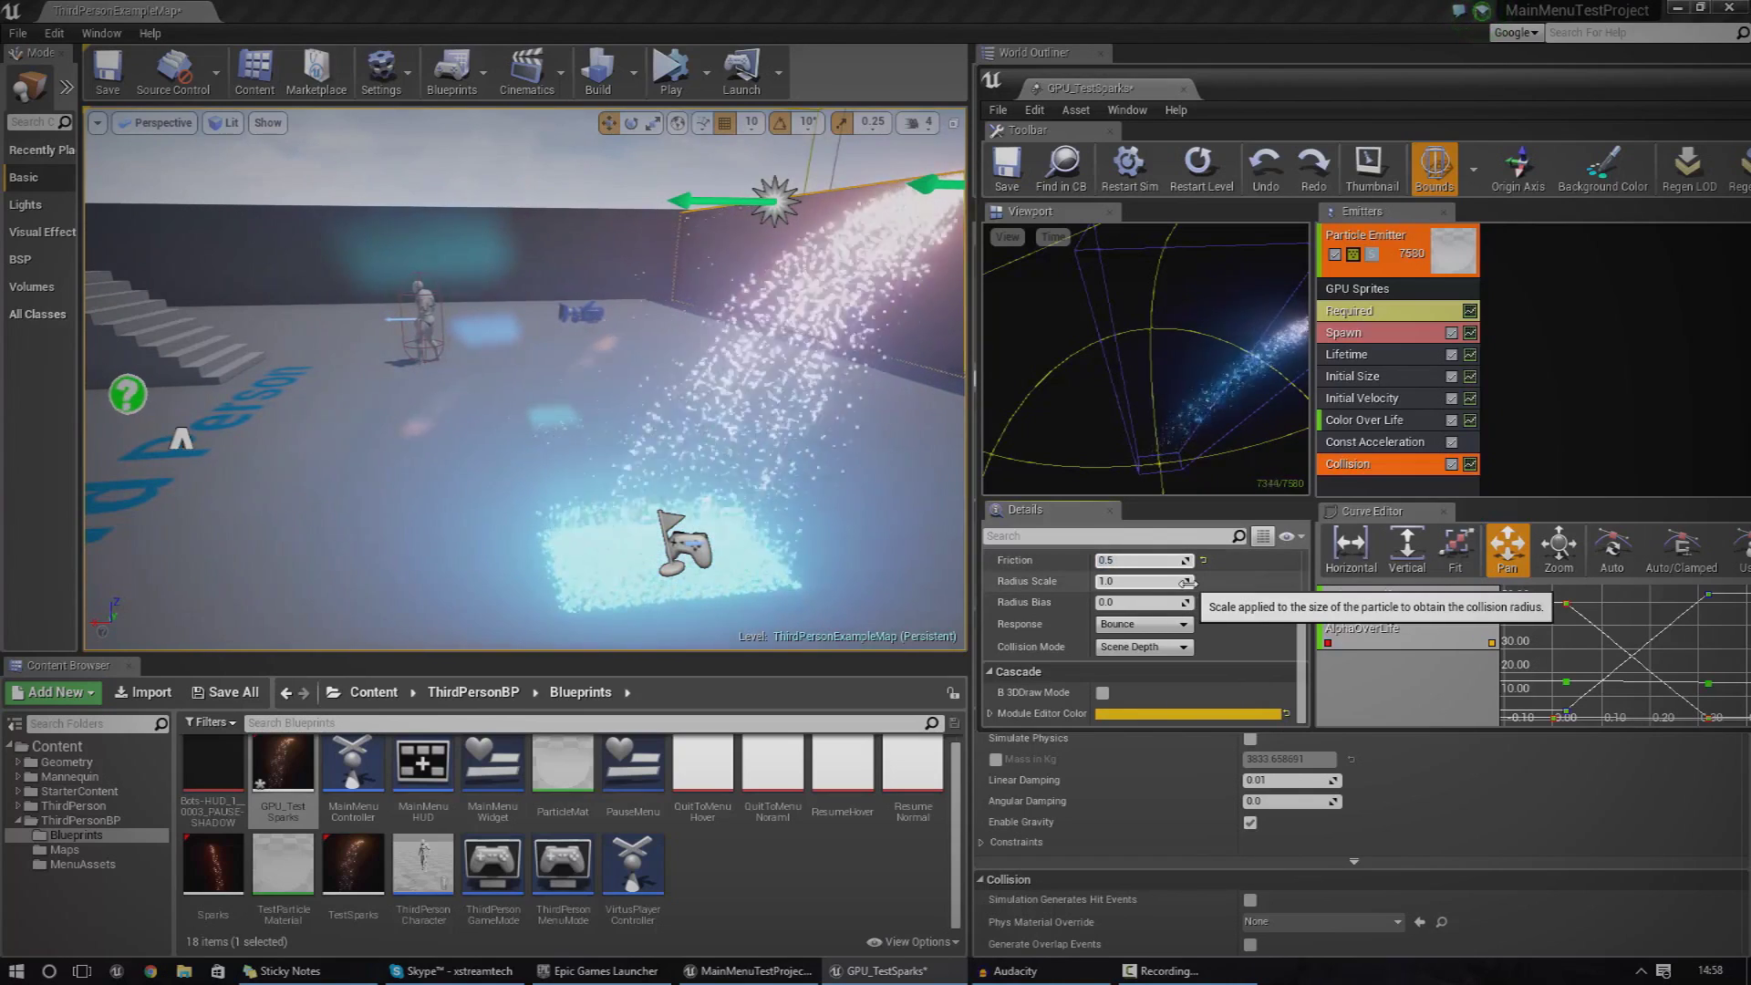
{"action": "key", "text": "Return"}
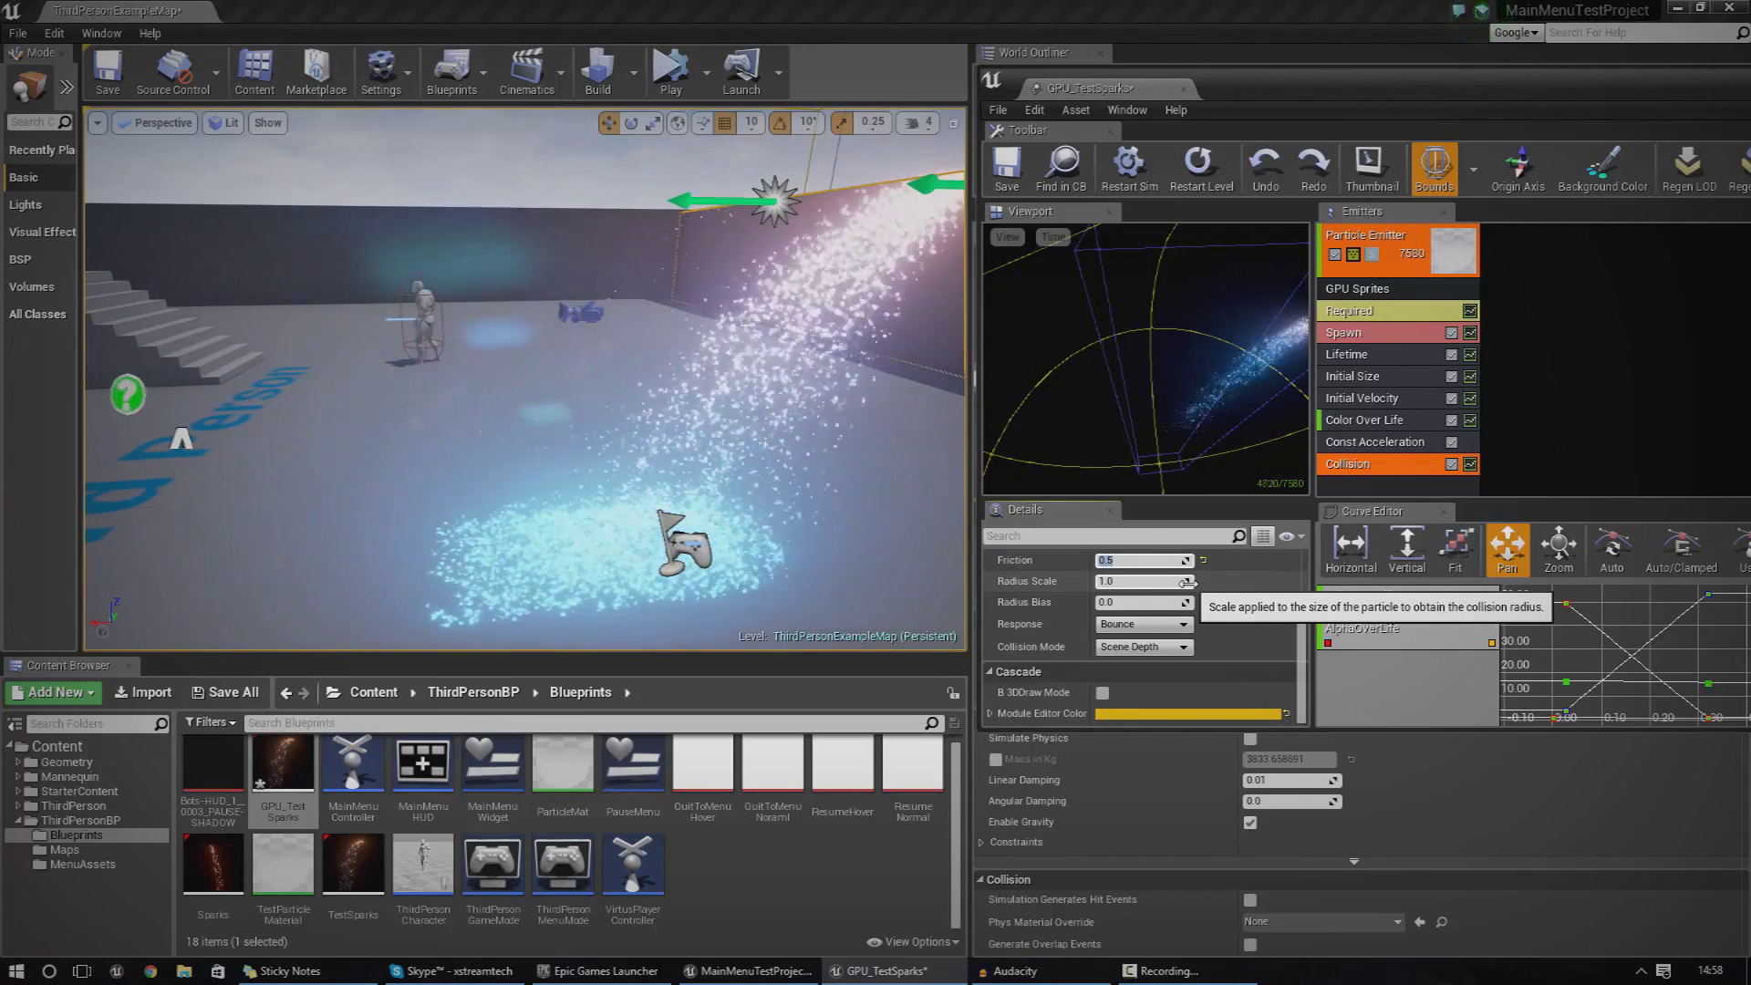
{"action": "type", "text": "0.2"}
{"action": "key", "text": "Return"}
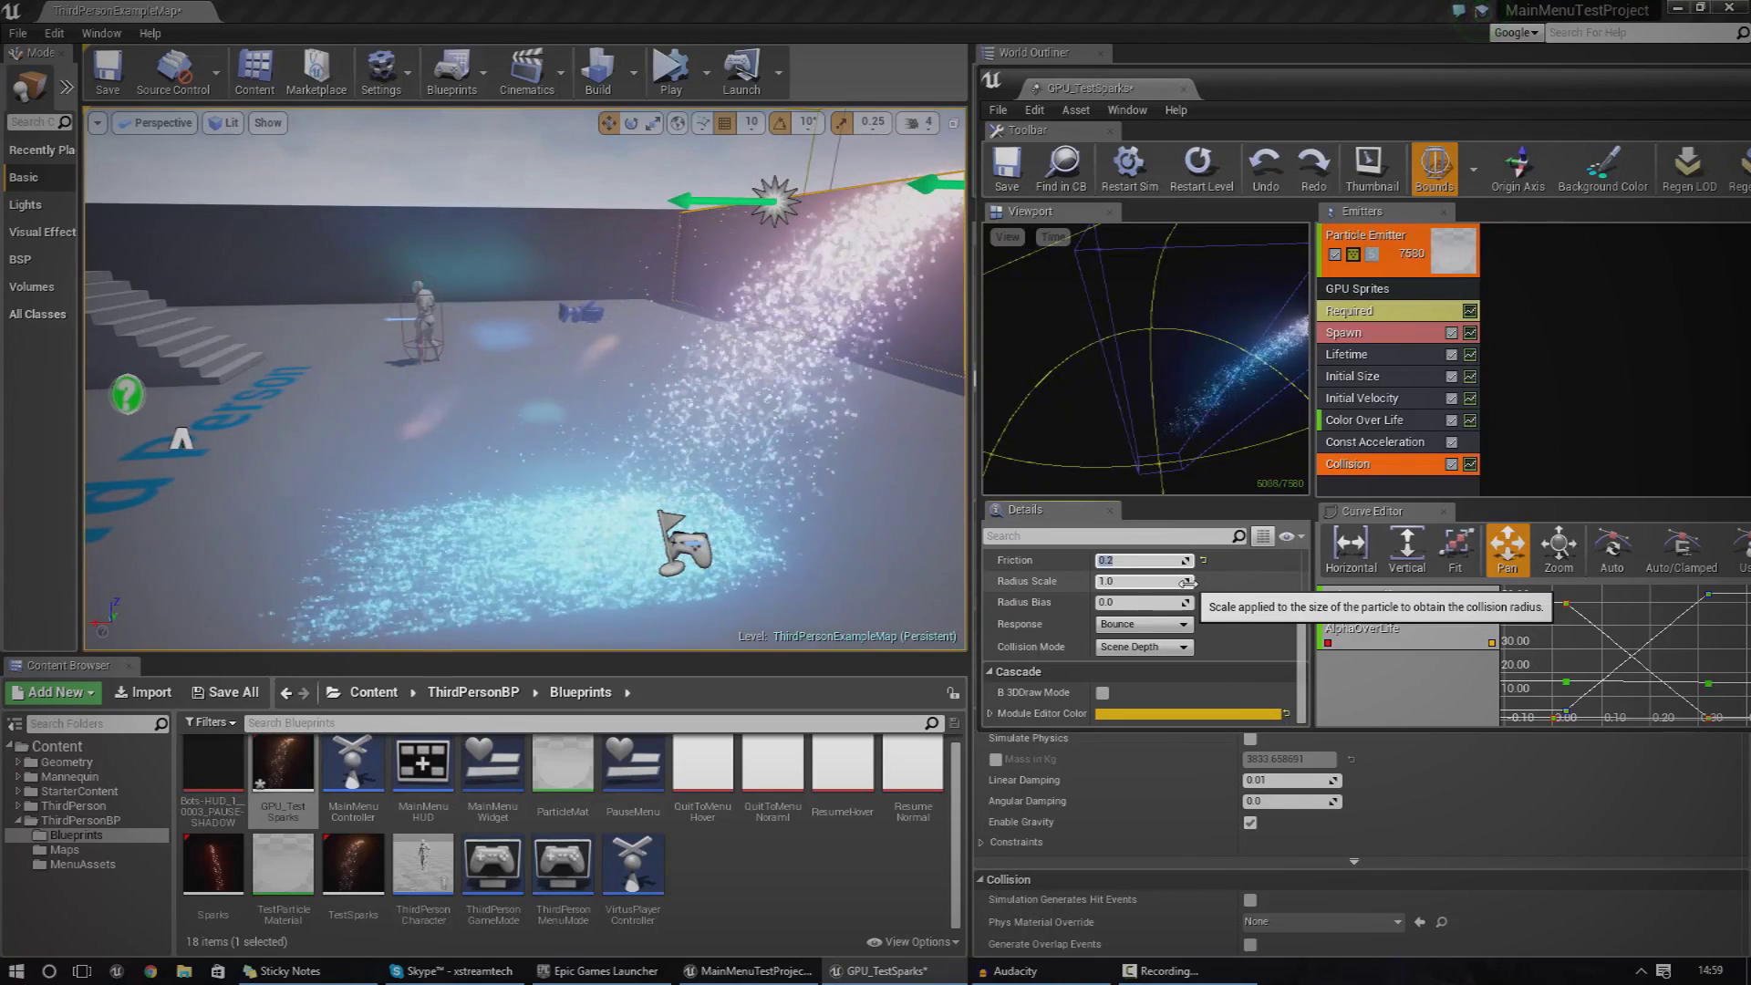
{"action": "type", "text": "0"}
{"action": "key", "text": "Return"}
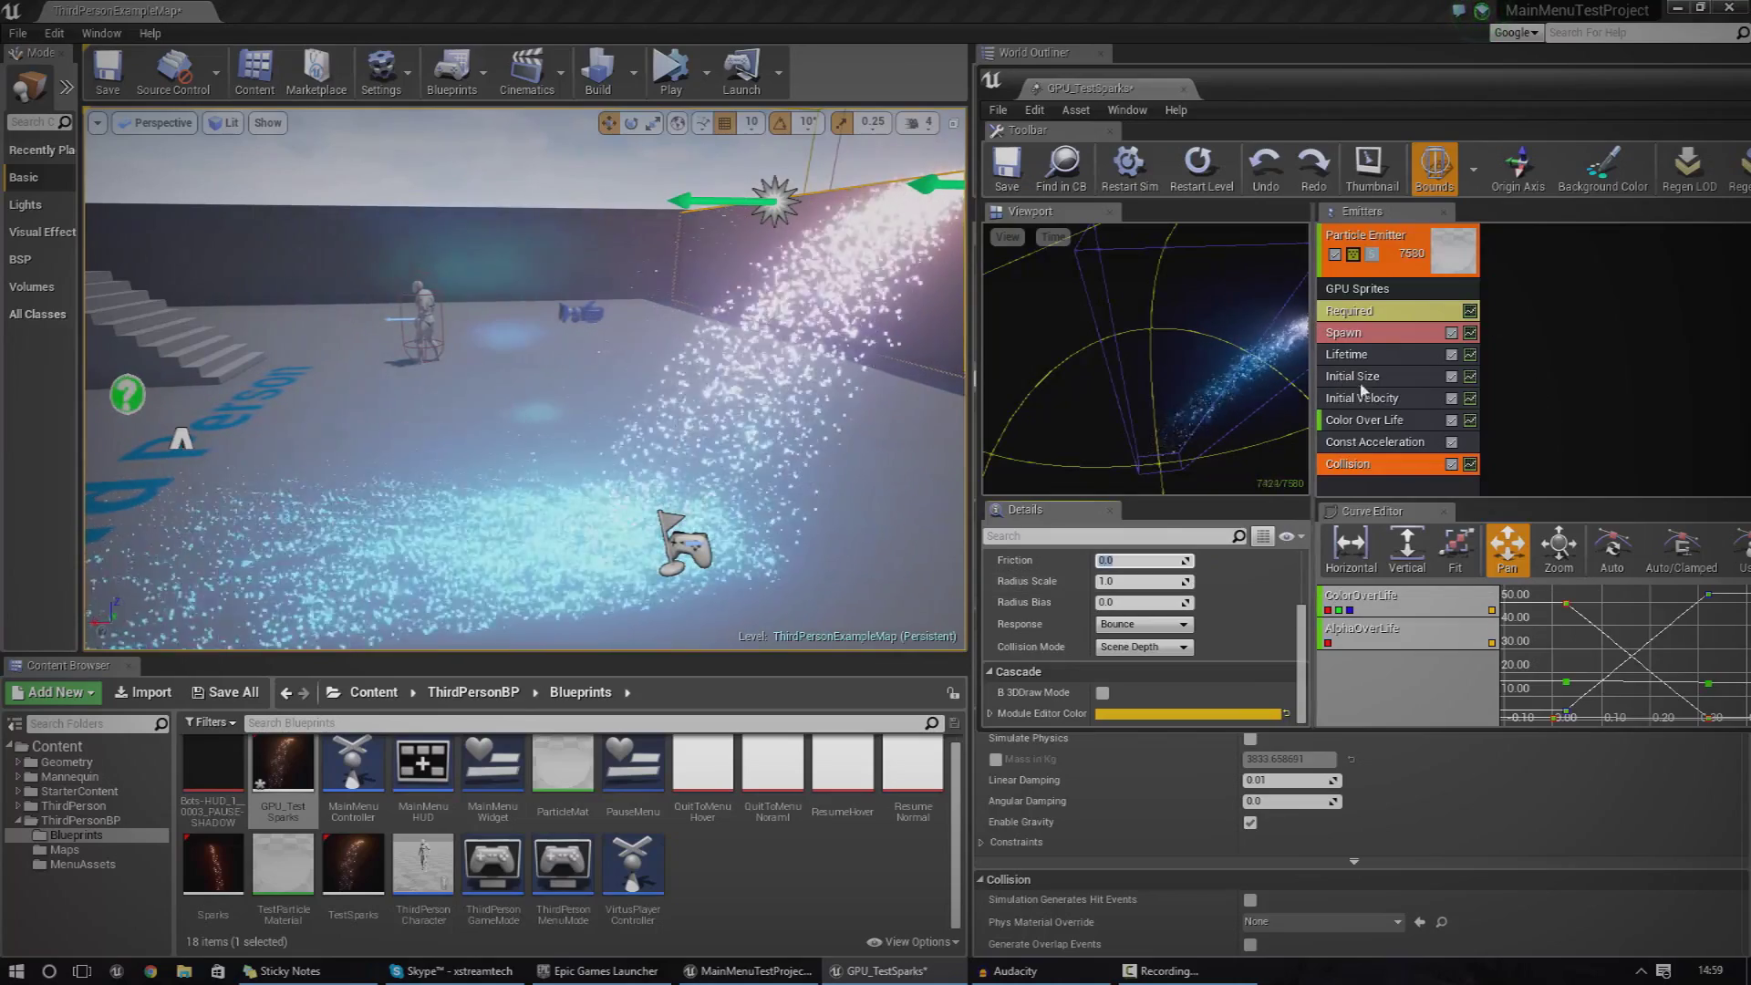
Expand the Lifetime module's distribution, try a maximum of 2, and set the maximum to 1.5.
{"action": "left_click", "coordinate": [1363, 354]}
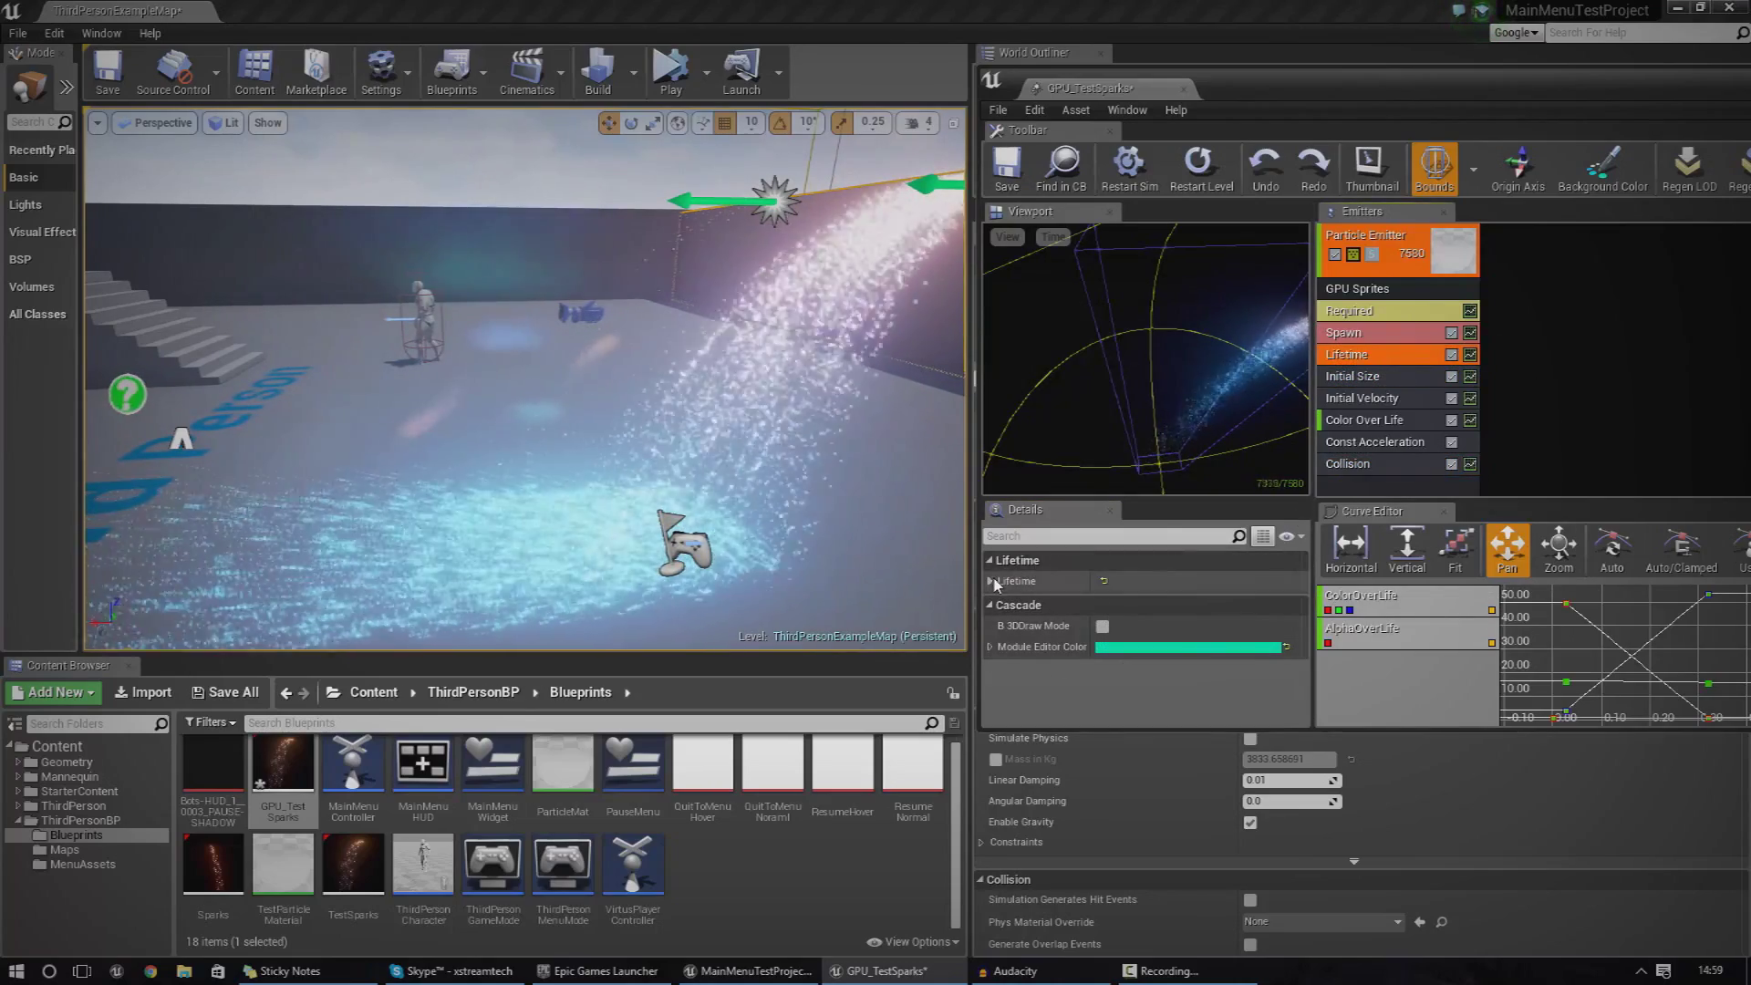
{"action": "left_click", "coordinate": [991, 581]}
{"action": "left_click", "coordinate": [1000, 604]}
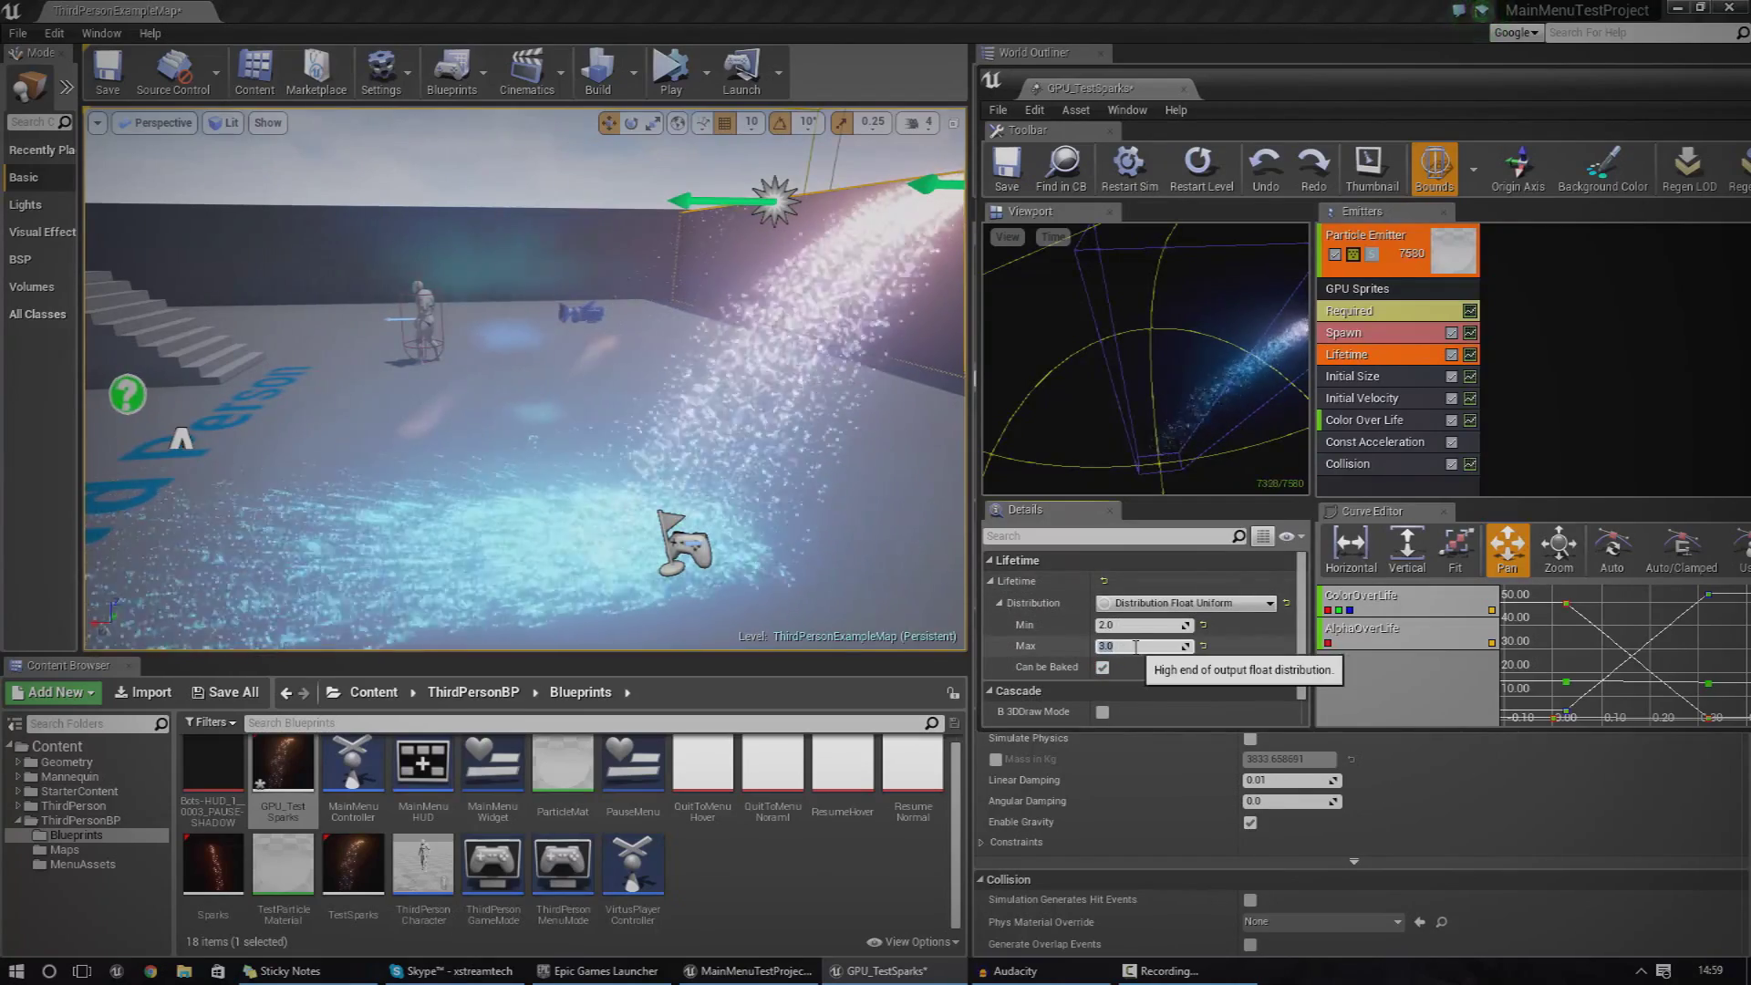
{"action": "type", "text": "2"}
{"action": "key", "text": "Return"}
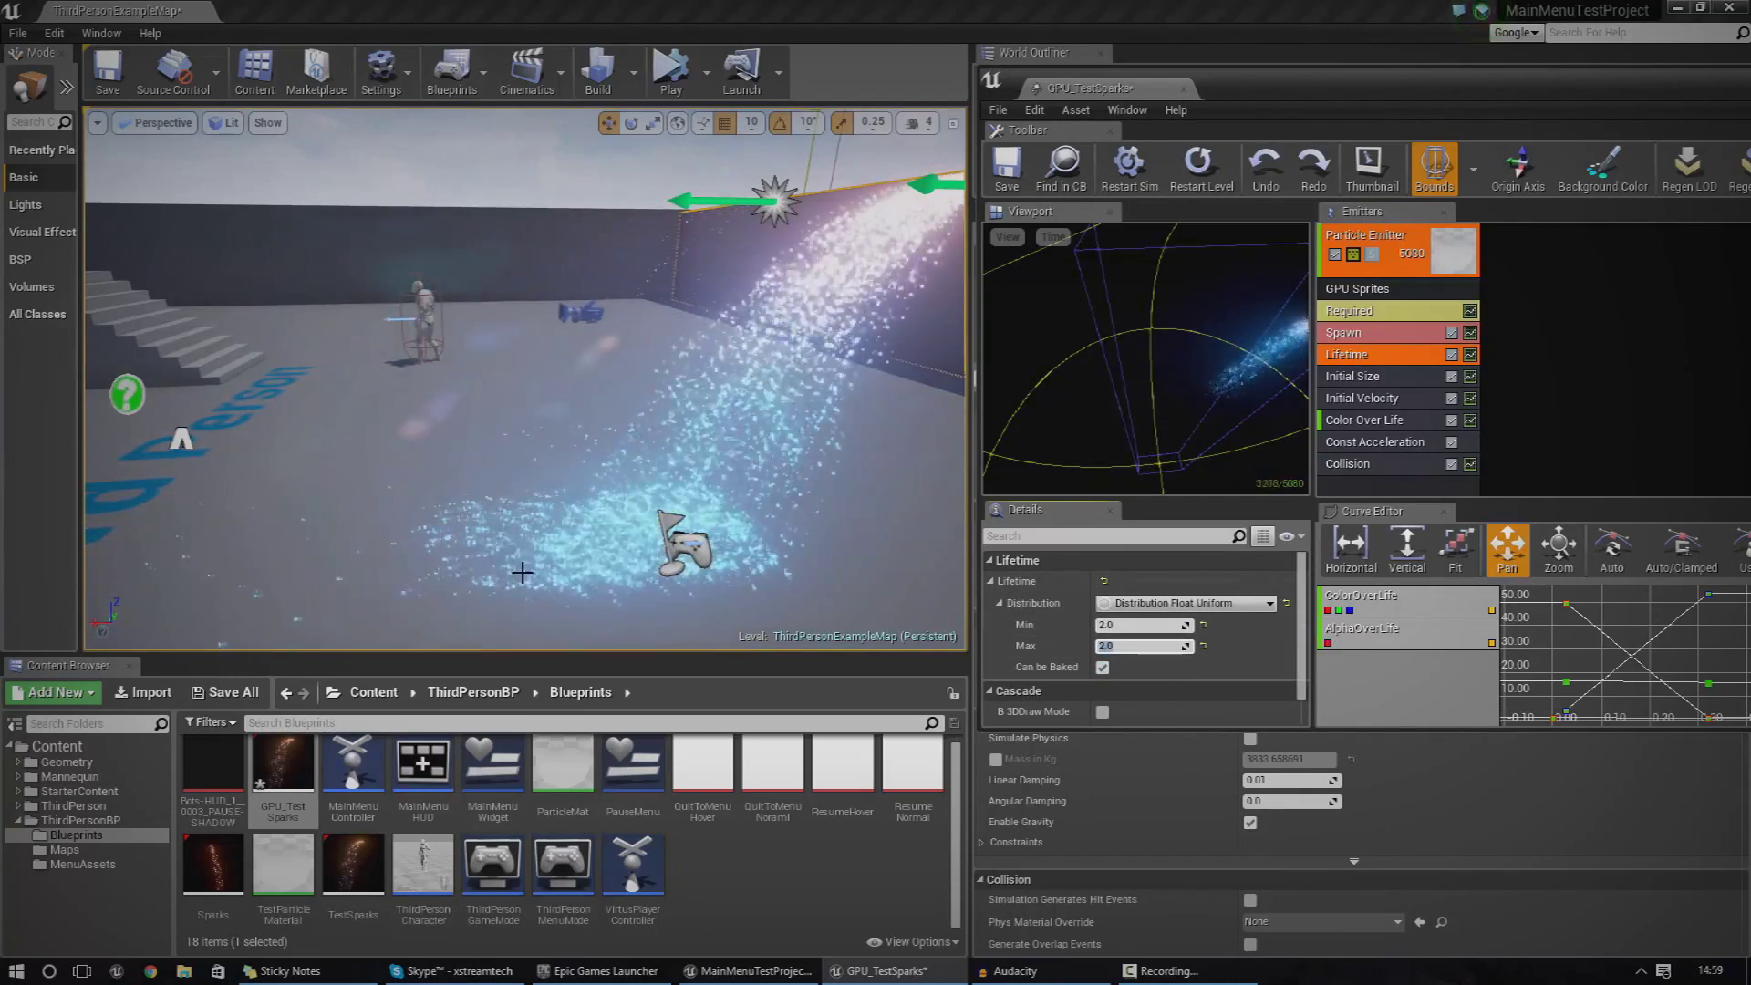
{"action": "right_click_drag", "start_coordinate": [584, 364], "coordinate": [528, 387]}
{"action": "left_click", "coordinate": [1126, 646]}
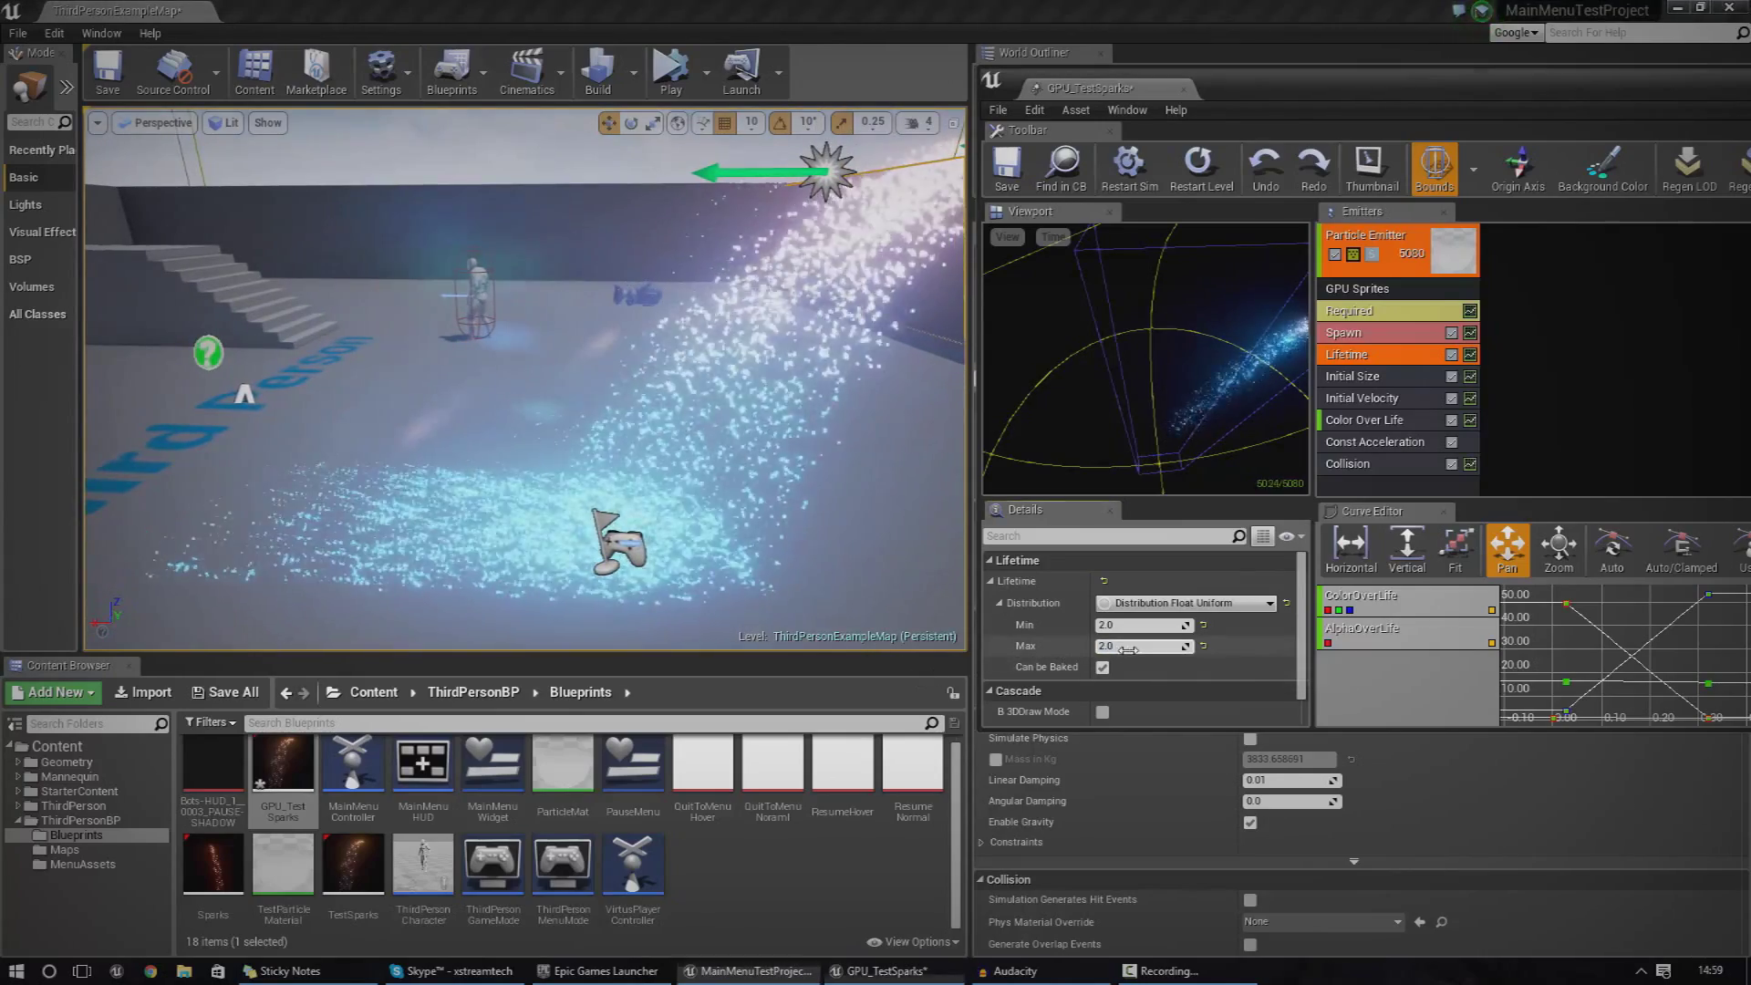
{"action": "type", "text": "1.5"}
{"action": "key", "text": "Return"}
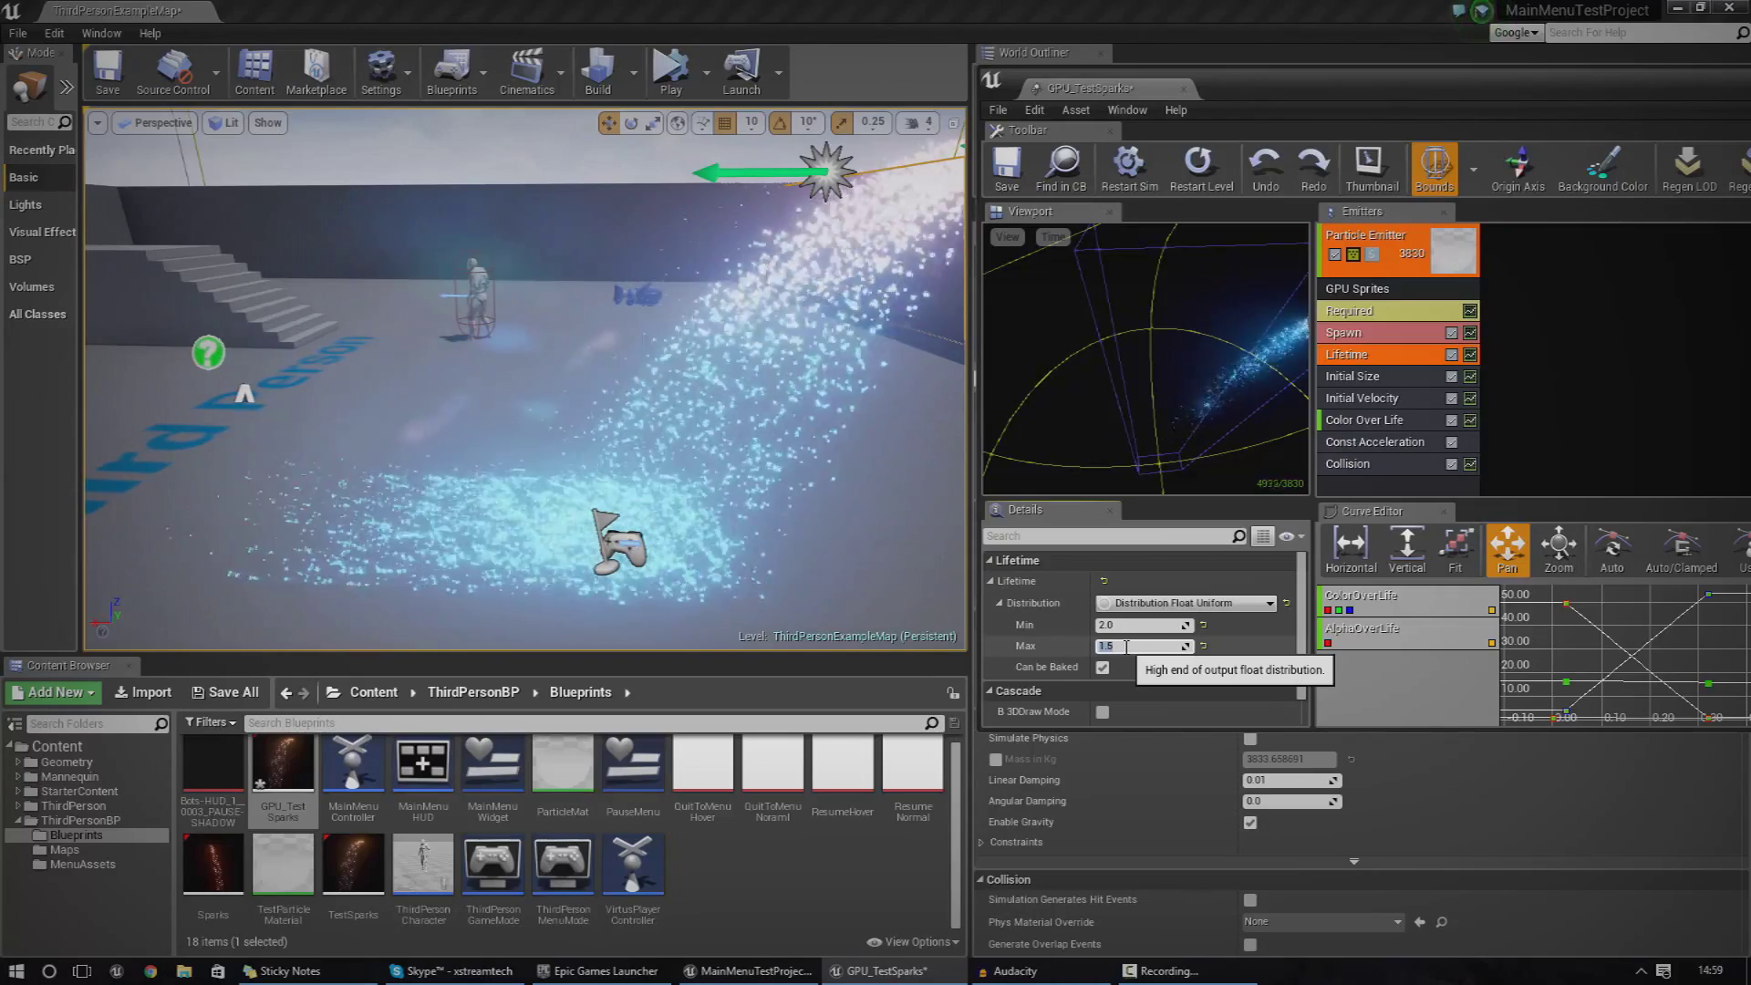
Set the minimum Lifetime to 1.5 and examine the shortened sparks from several viewpoints in the level.
{"action": "left_click", "coordinate": [1111, 627]}
{"action": "type", "text": "1"}
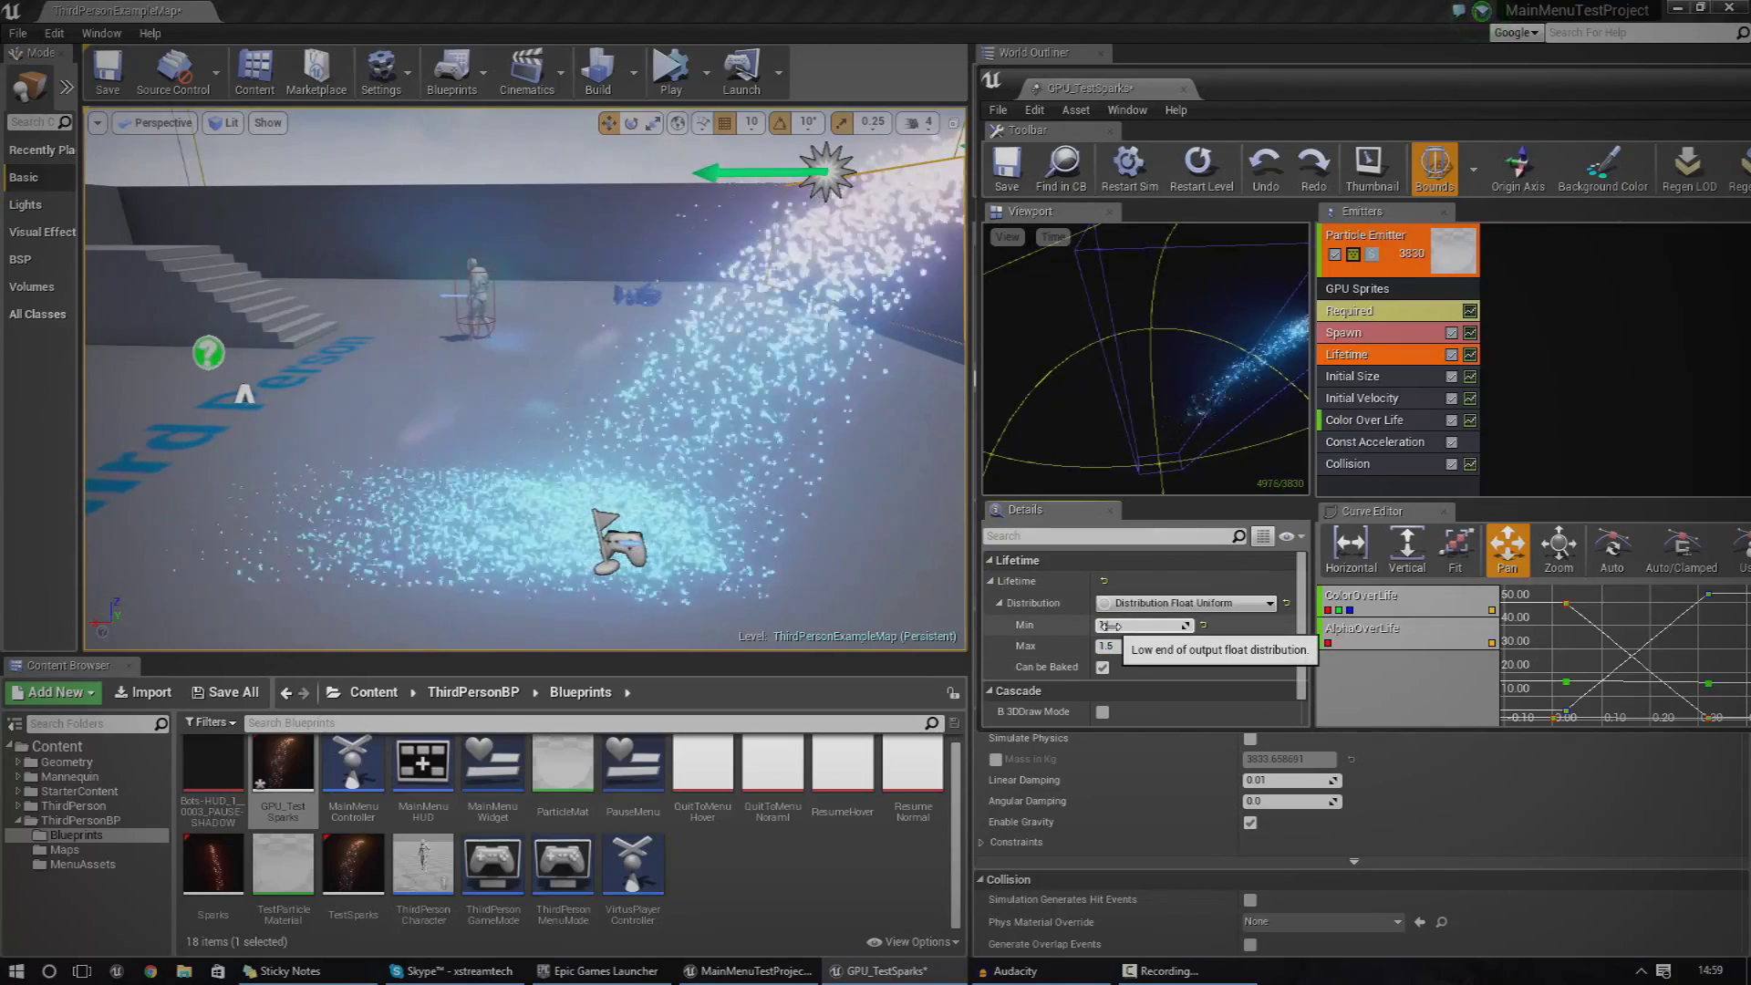
{"action": "type", "text": ".5"}
{"action": "key", "text": "Return"}
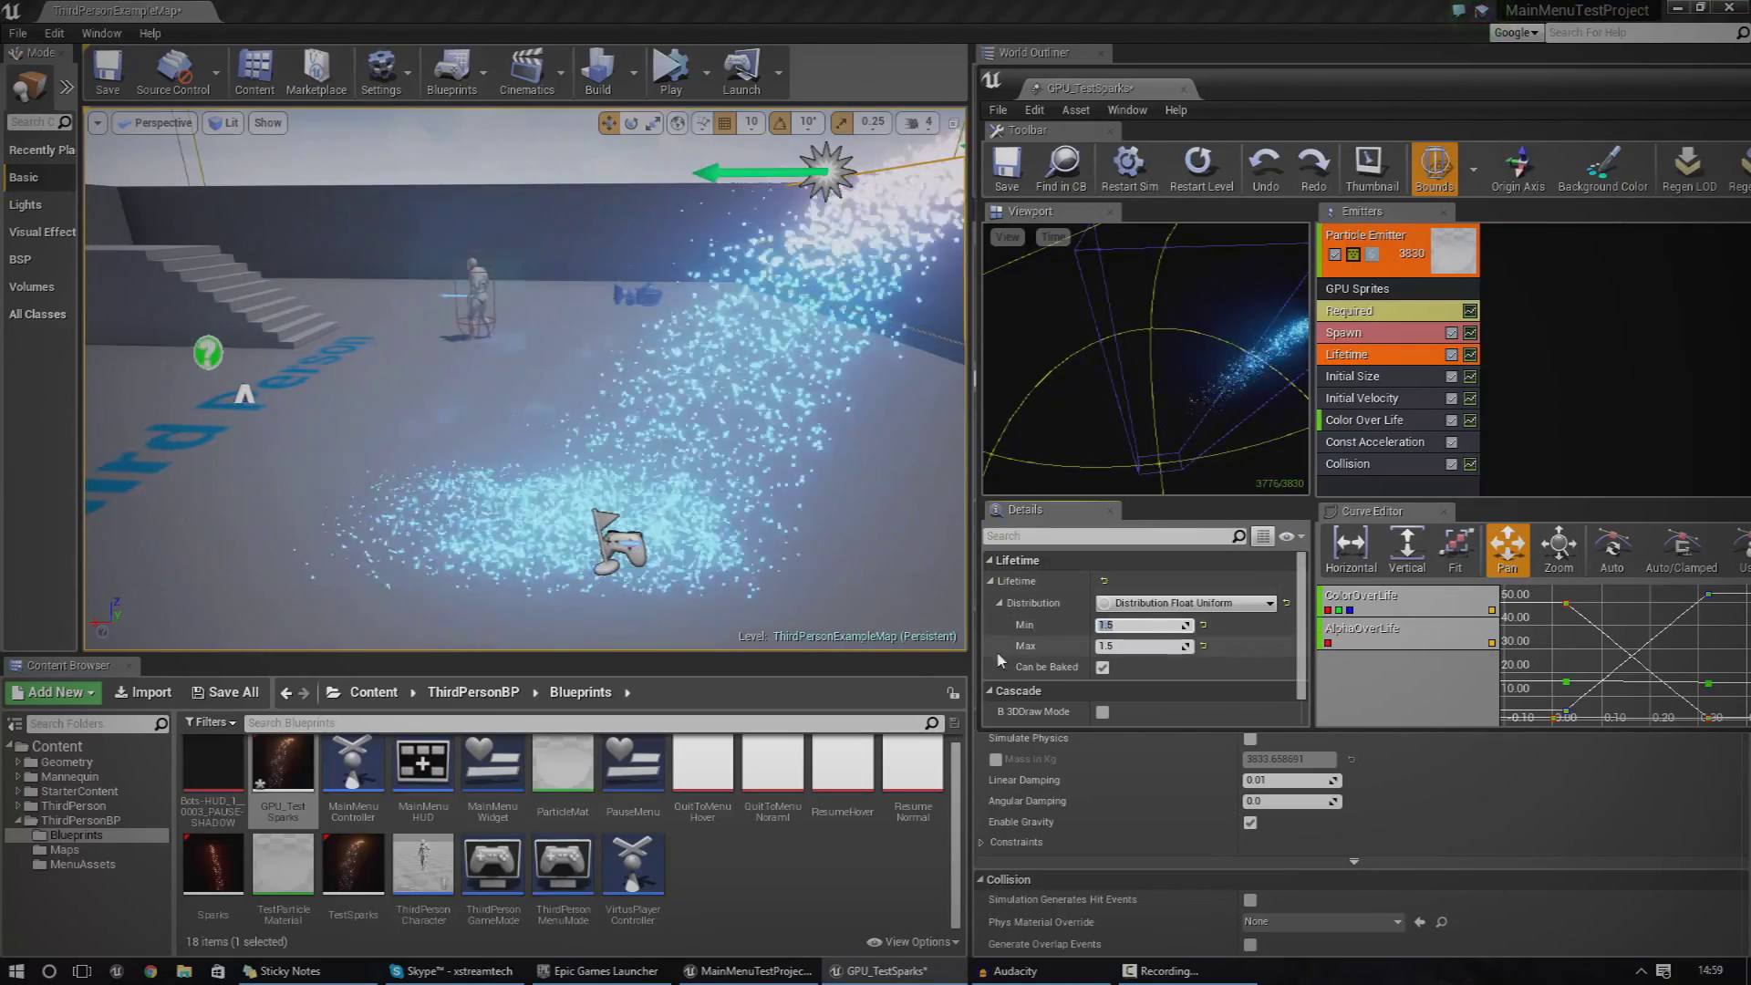
{"action": "right_click_drag", "start_coordinate": [547, 365], "coordinate": [784, 346]}
{"action": "right_click_drag", "start_coordinate": [597, 524], "coordinate": [401, 524]}
{"action": "right_click_drag", "start_coordinate": [525, 379], "coordinate": [525, 379]}
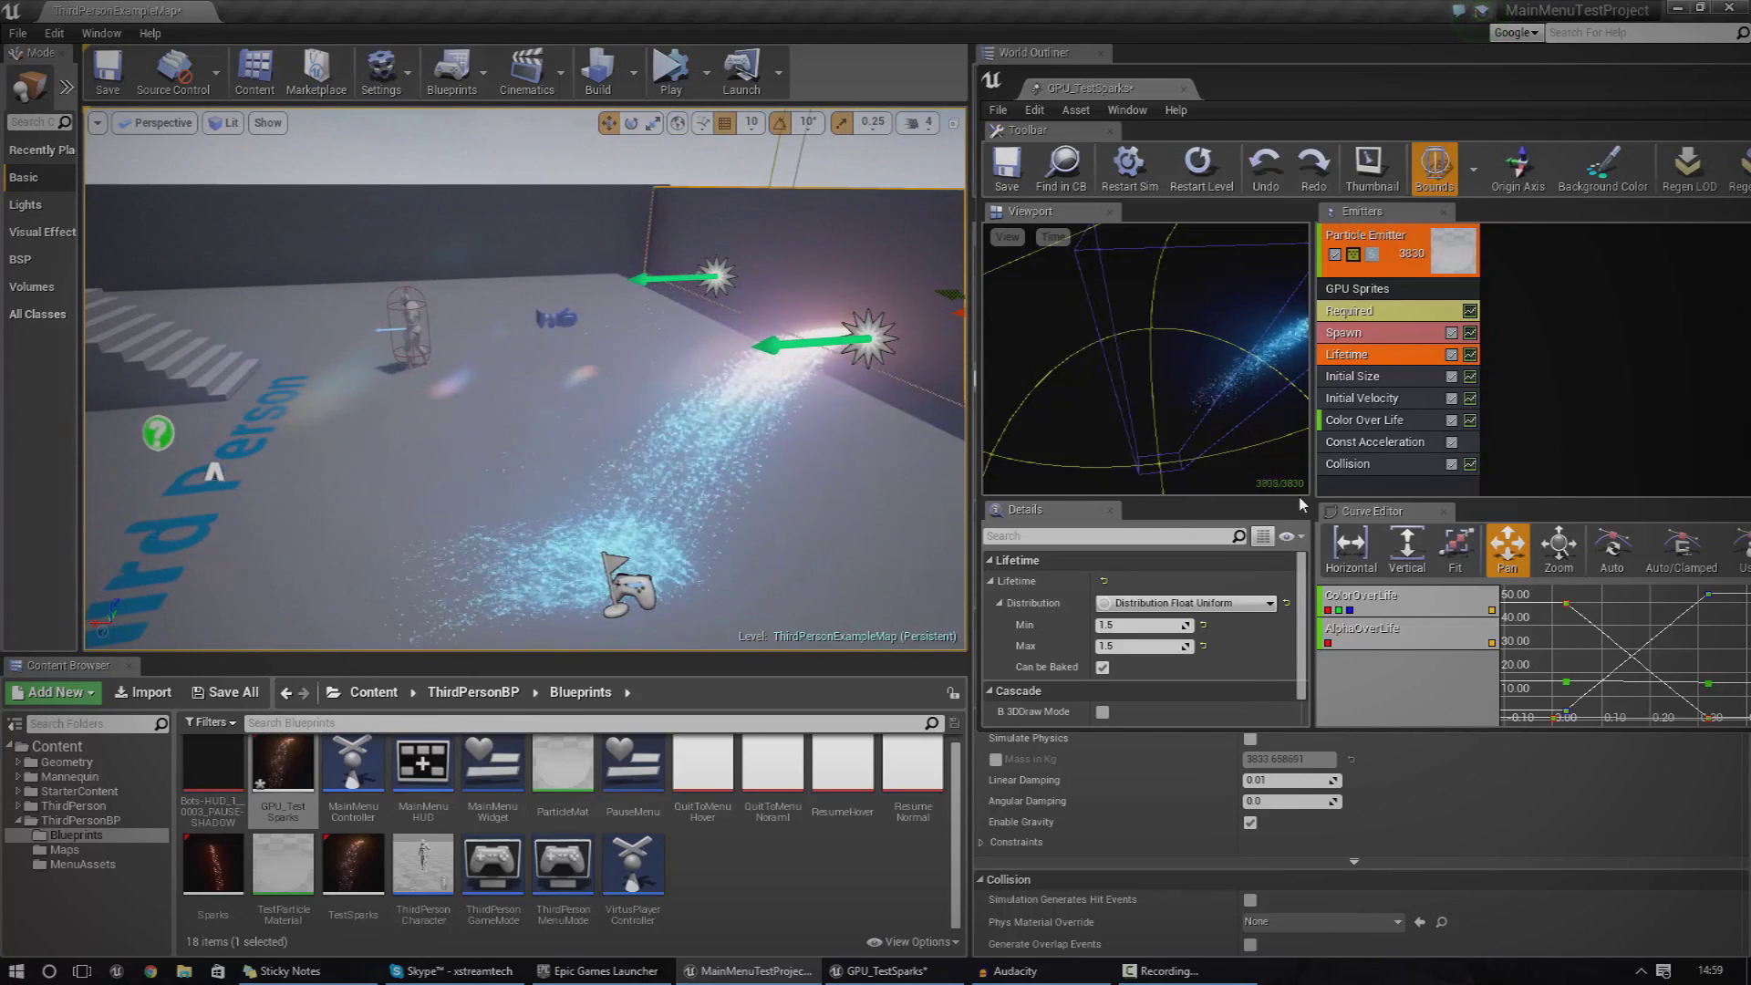